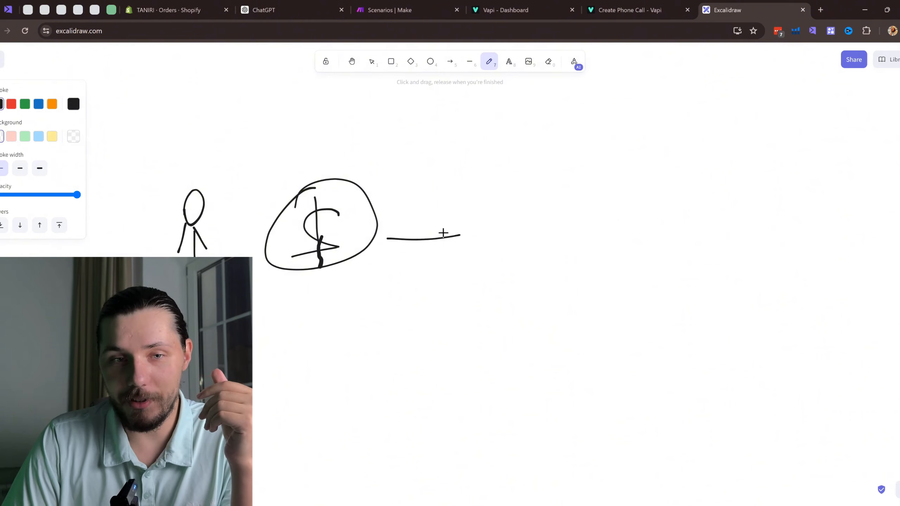
# Finish the arrow from the circled dollar sign and sketch a website box with WWW written inside it.
pyautogui.moveTo(535, 223)
pyautogui.mouseDown()
pyautogui.moveTo(578, 240)
pyautogui.moveTo(607, 228)
pyautogui.moveTo(610, 253)
pyautogui.moveTo(639, 255)
pyautogui.moveTo(658, 232)
pyautogui.mouseUp()
pyautogui.click(617, 245)
pyautogui.moveTo(574, 196)
pyautogui.mouseDown()
pyautogui.moveTo(525, 282)
pyautogui.moveTo(686, 195)
pyautogui.moveTo(677, 194)
pyautogui.moveTo(687, 184)
pyautogui.mouseUp()
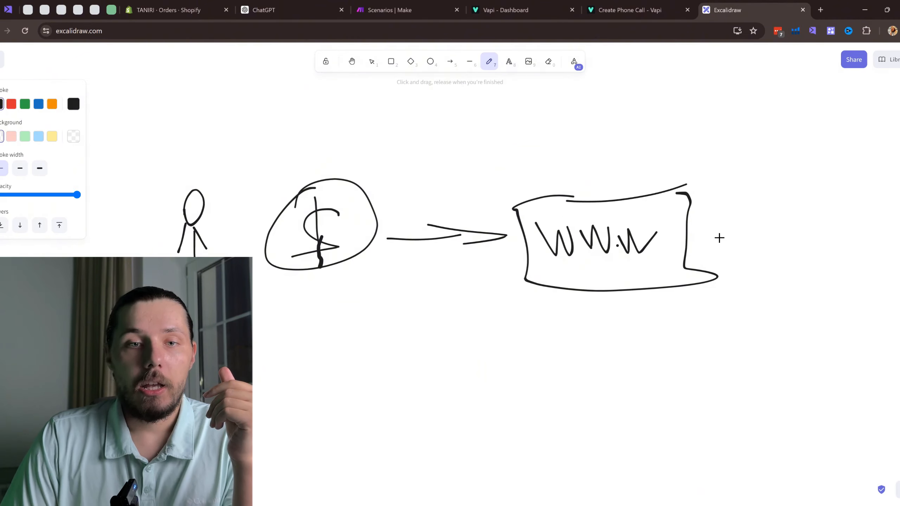
# Sketch a circled U-shaped stroke beside the website box and a large curved arrow leading from it down and back.
pyautogui.scroll(-1, 705, 204)
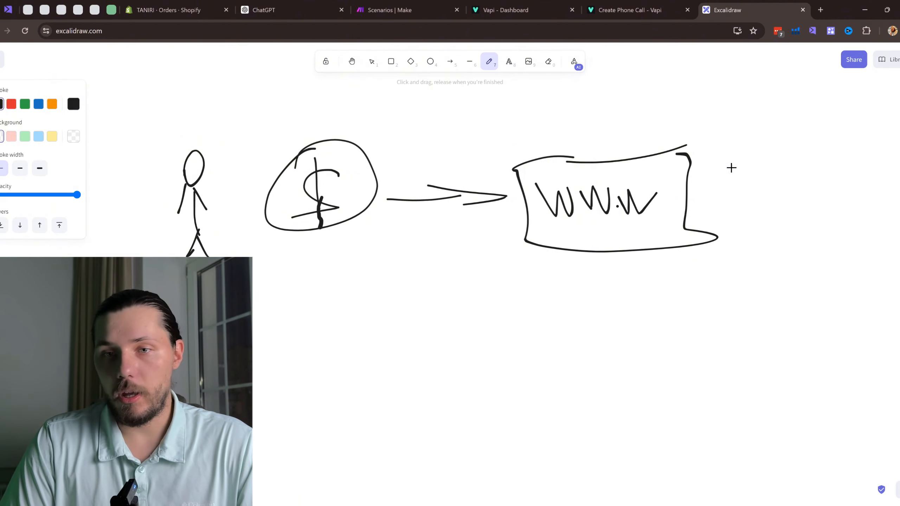
pyautogui.moveTo(729, 166); pyautogui.dragTo(780, 170)
pyautogui.moveTo(718, 203); pyautogui.dragTo(735, 164)
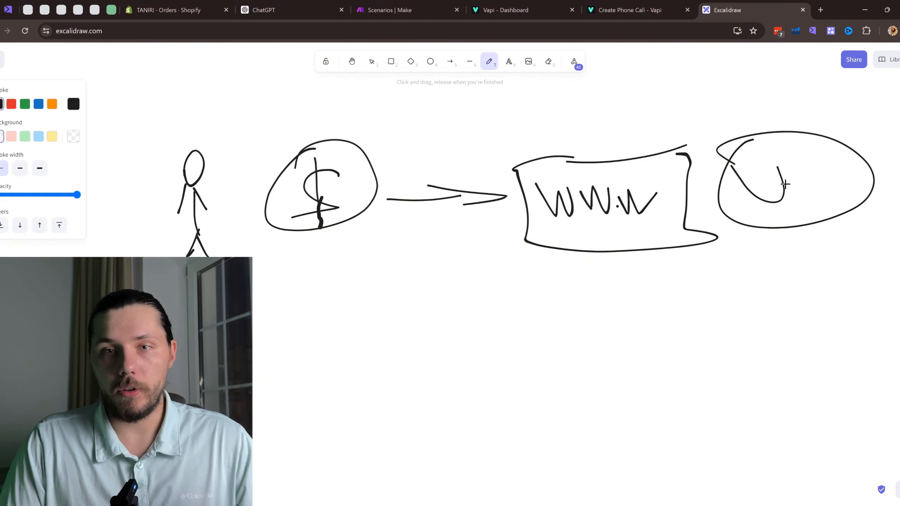
pyautogui.moveTo(782, 233); pyautogui.dragTo(597, 351)
pyautogui.moveTo(635, 316)
pyautogui.mouseDown()
pyautogui.moveTo(613, 402)
pyautogui.moveTo(620, 410)
pyautogui.mouseUp()
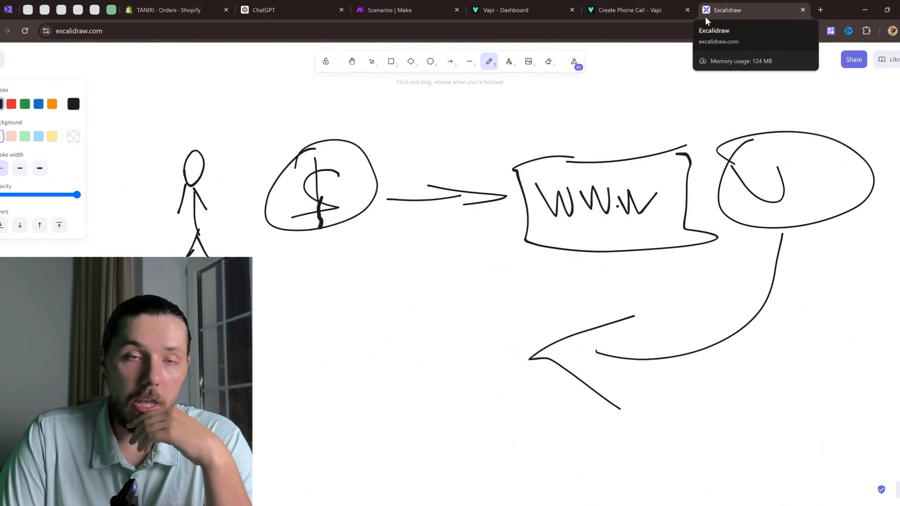
# Open the shoptaniri.com storefront in a new browser tab and look over its home page.
pyautogui.click(819, 13)
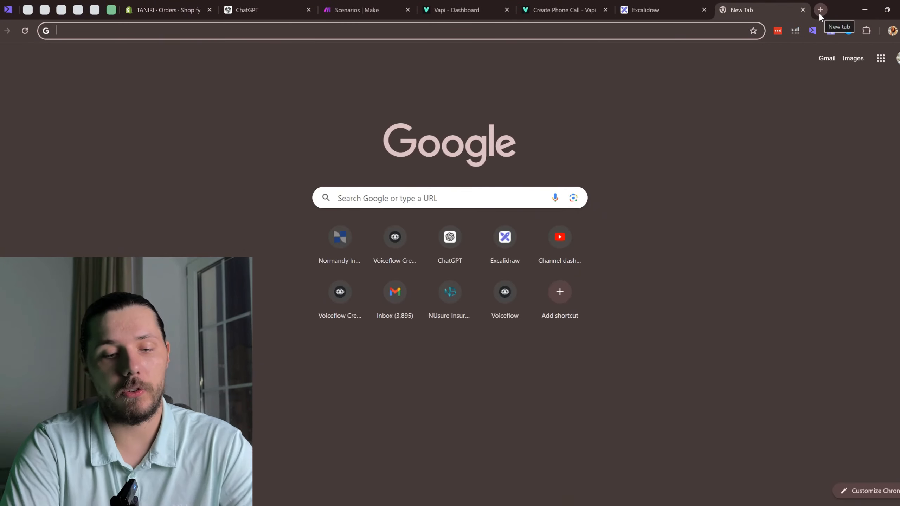
pyautogui.write('shop')
pyautogui.press('Return')
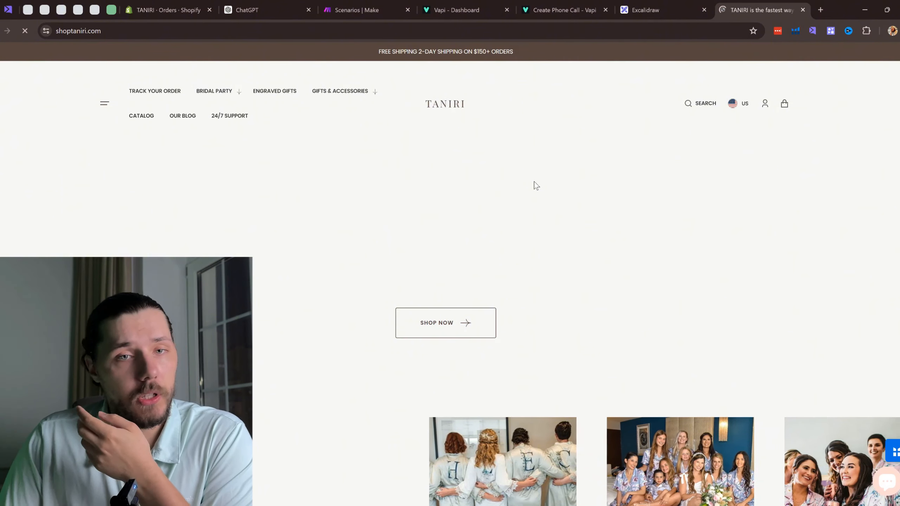
pyautogui.scroll(-1, 521, 196)
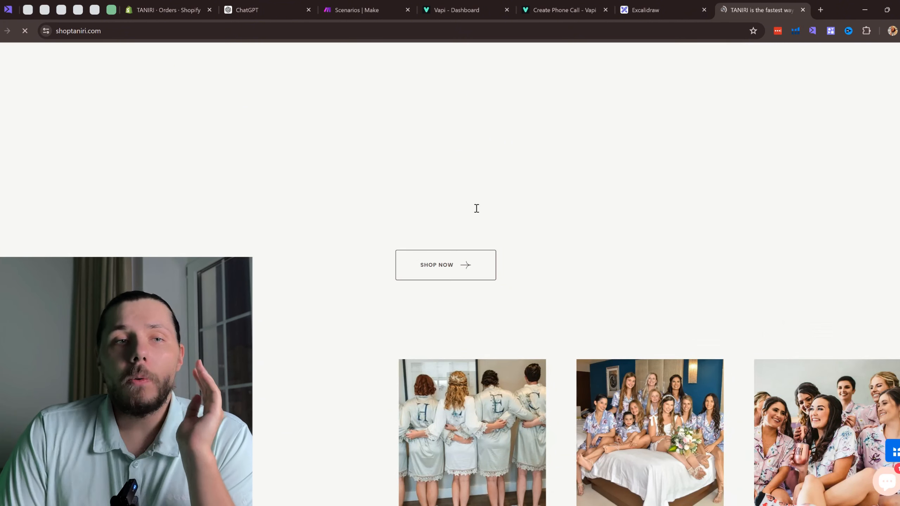
pyautogui.scroll(-2, 475, 212)
pyautogui.scroll(4, 168, 148)
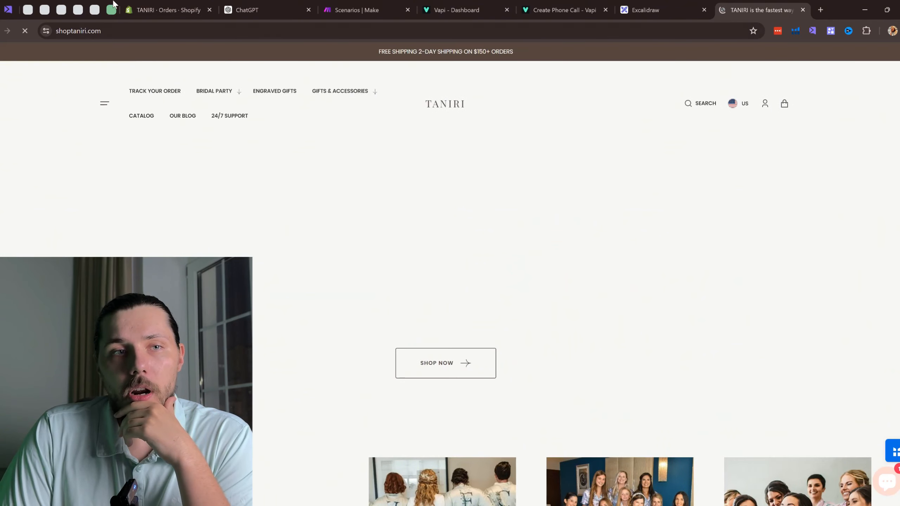
# Look at the store's Shopify orders list and return to the Excalidraw sketch, undoing the stray stroke made there.
pyautogui.click(160, 5)
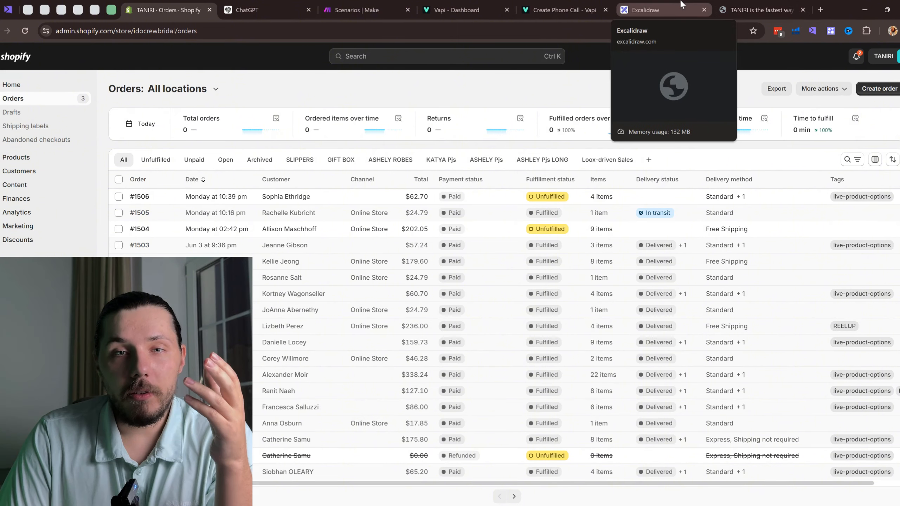
pyautogui.click(652, 9)
pyautogui.moveTo(450, 155)
pyautogui.mouseDown()
pyautogui.moveTo(418, 197)
pyautogui.moveTo(453, 176)
pyautogui.mouseUp()
pyautogui.hotkey('ctrl', 'z')
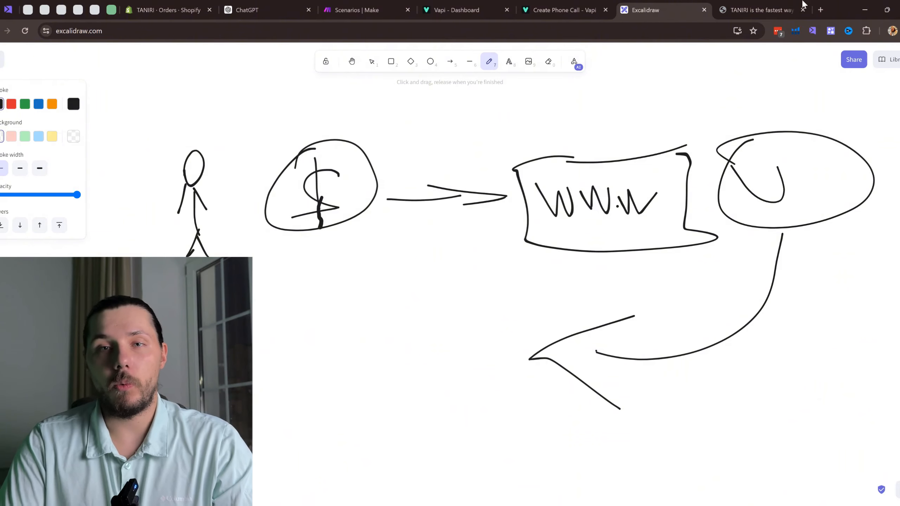
# Switch to the TANIRI storefront, look over its featured products and open the Personalized Pajamas collection.
pyautogui.click(759, 9)
pyautogui.scroll(-10, 567, 328)
pyautogui.scroll(-4, 568, 329)
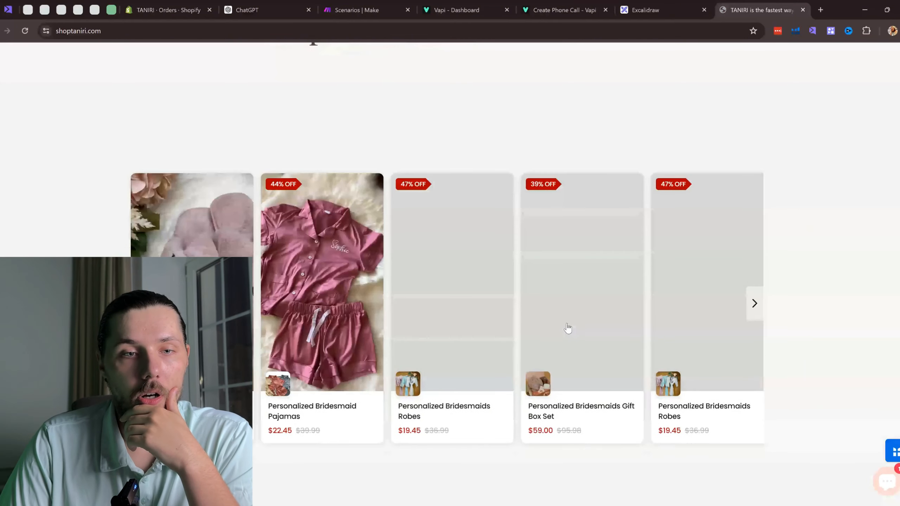
pyautogui.scroll(6, 400, 279)
pyautogui.scroll(10, 400, 278)
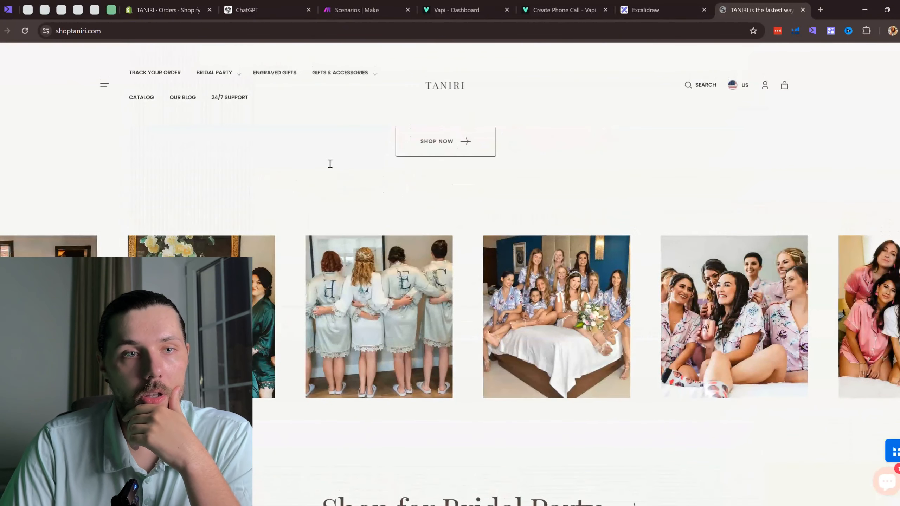
pyautogui.moveTo(220, 93)
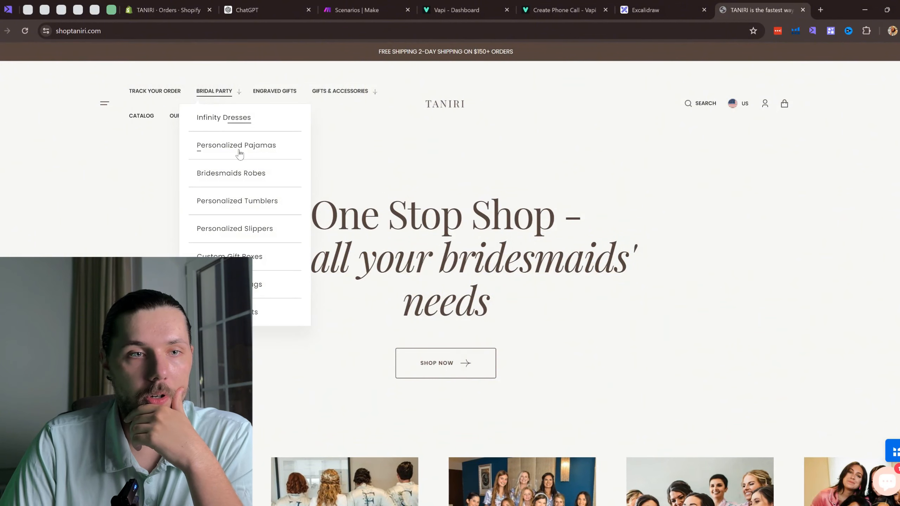
pyautogui.click(250, 153)
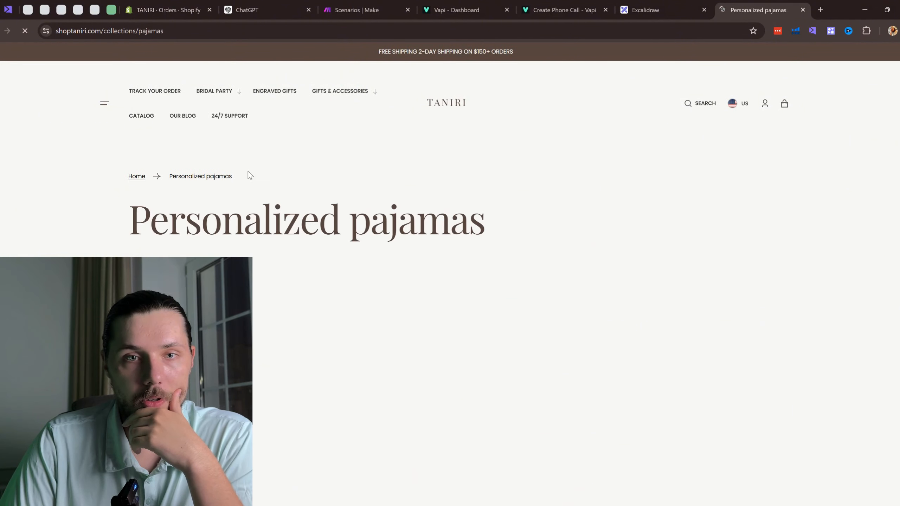
# Open the product page of the bridesmaid pajamas offered in 20 styles from the collection.
pyautogui.scroll(-4, 312, 282)
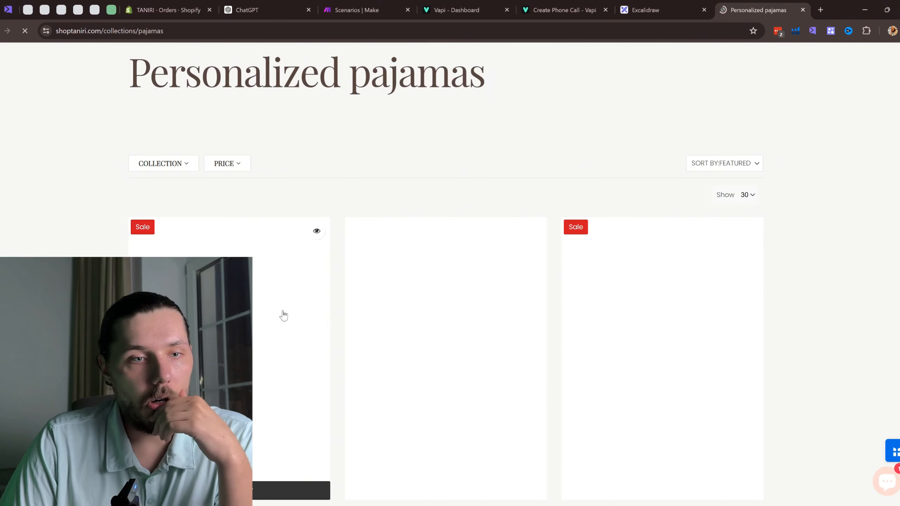
pyautogui.scroll(-4, 305, 320)
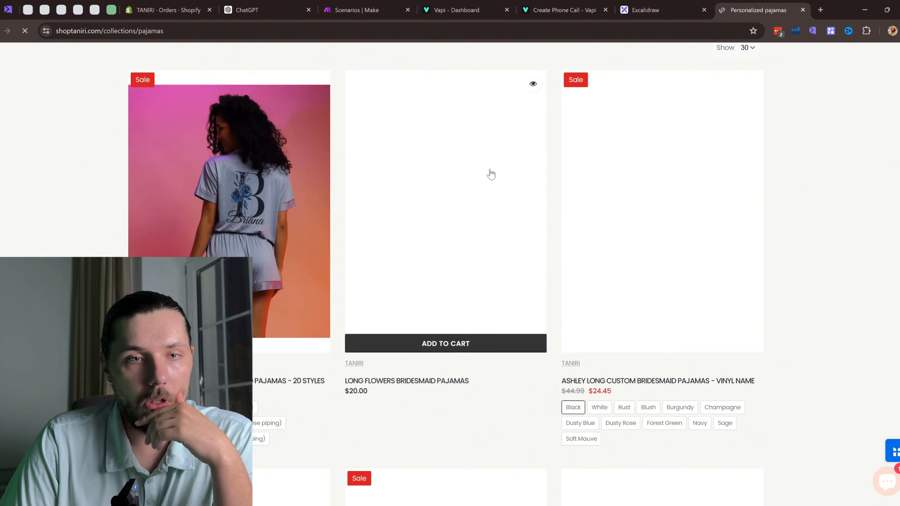
pyautogui.click(275, 183)
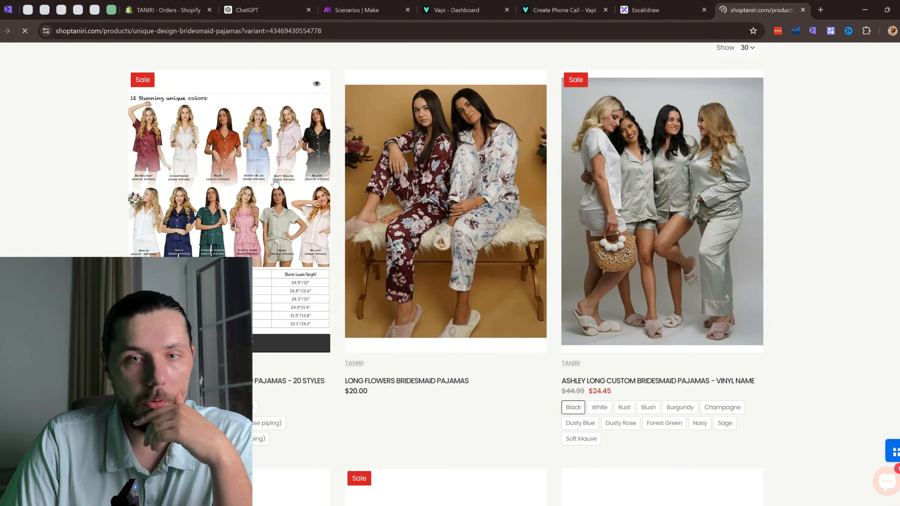
# Examine the pajamas' size, personalization, design and custom wording options on the product page.
pyautogui.scroll(-6, 537, 214)
pyautogui.scroll(-4, 602, 220)
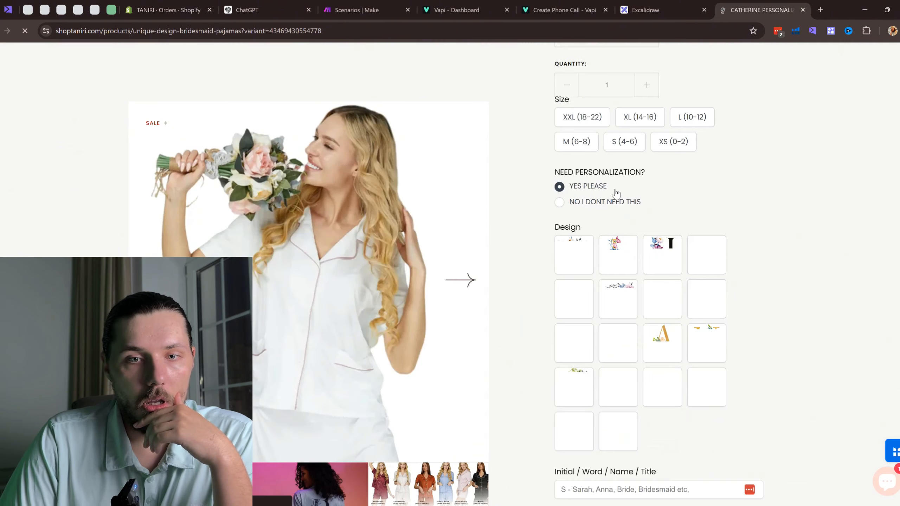
pyautogui.scroll(-8, 651, 232)
pyautogui.scroll(10, 651, 233)
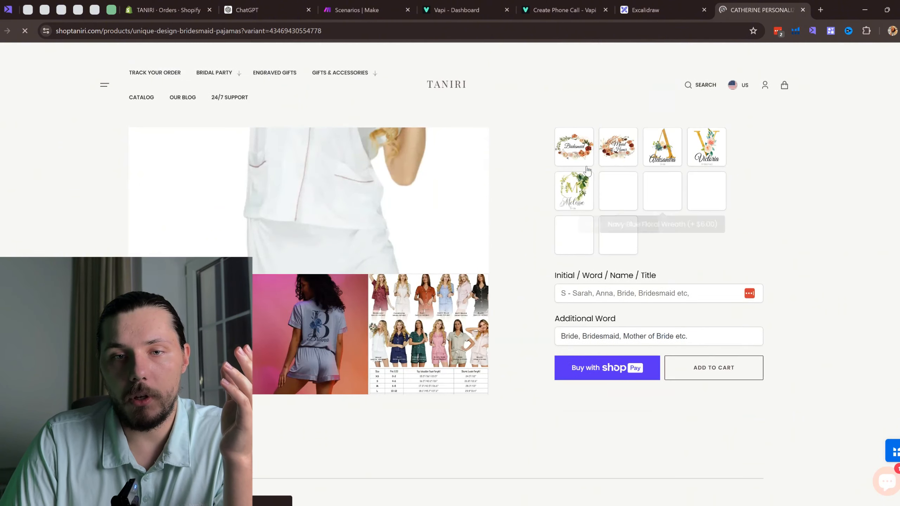
pyautogui.scroll(-8, 654, 204)
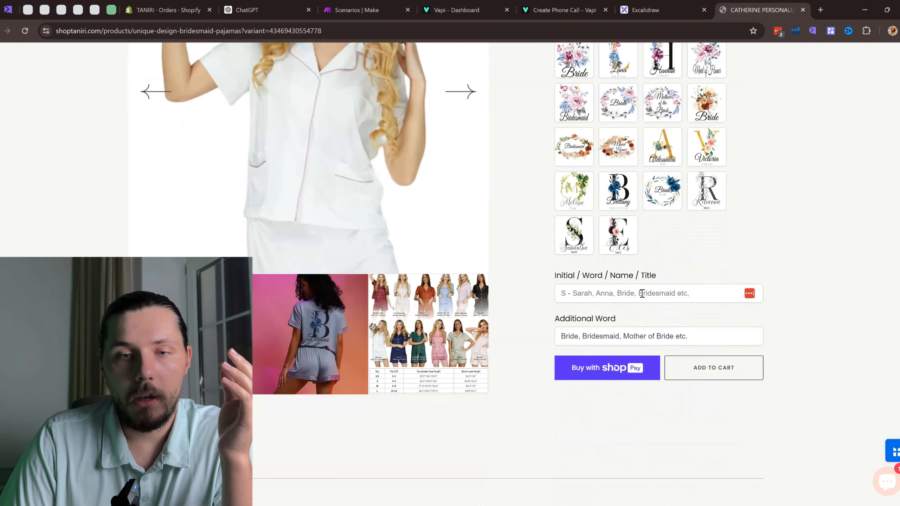
pyautogui.click(627, 301)
pyautogui.click(737, 262)
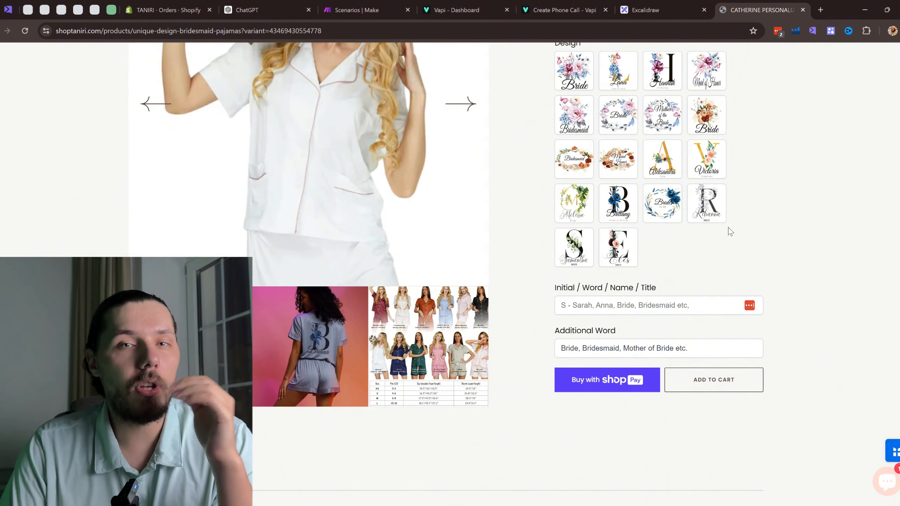
# Draw a small document outline at the curved arrow's tip in Excalidraw and recheck the pajamas' design options in the store.
pyautogui.click(646, 10)
pyautogui.moveTo(447, 313)
pyautogui.mouseDown()
pyautogui.moveTo(520, 312)
pyautogui.moveTo(446, 312)
pyautogui.mouseUp()
pyautogui.click(765, 8)
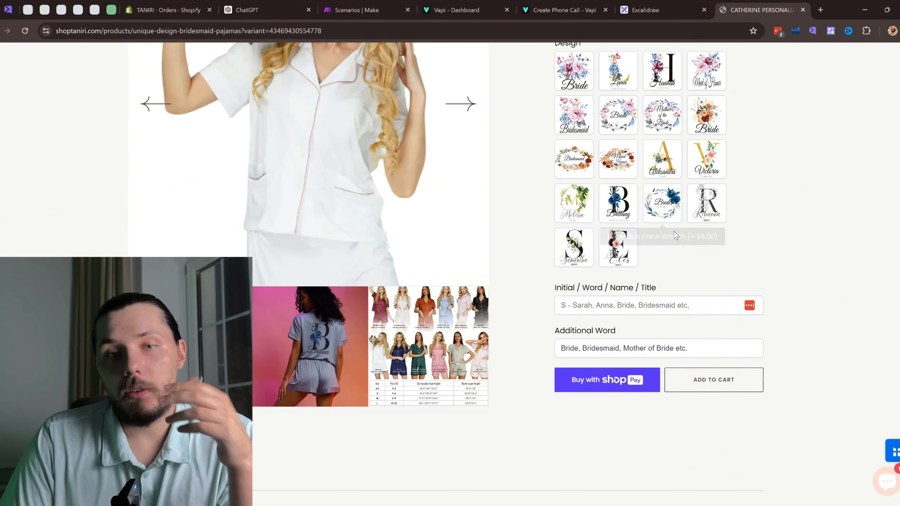
pyautogui.scroll(1, 797, 271)
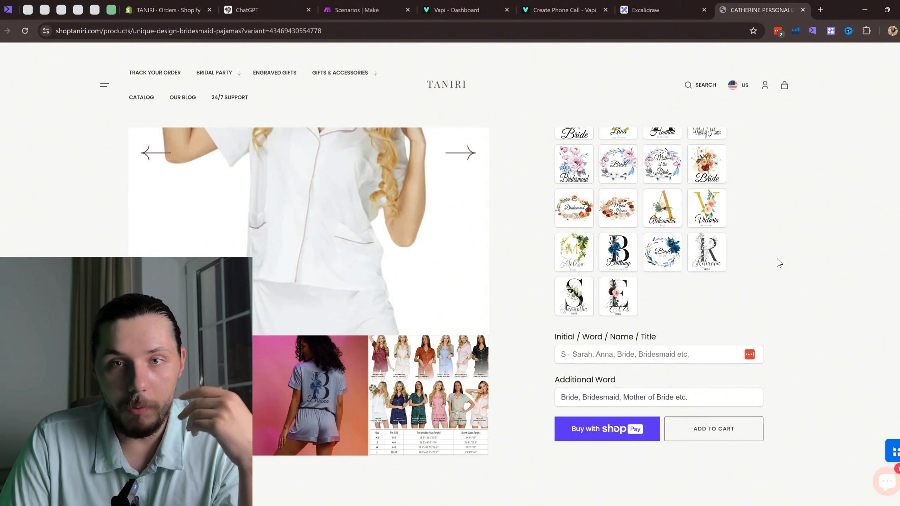
pyautogui.scroll(3, 773, 264)
# Return to the Excalidraw sketch and add short dashes and dots as content inside the document outline.
pyautogui.click(652, 10)
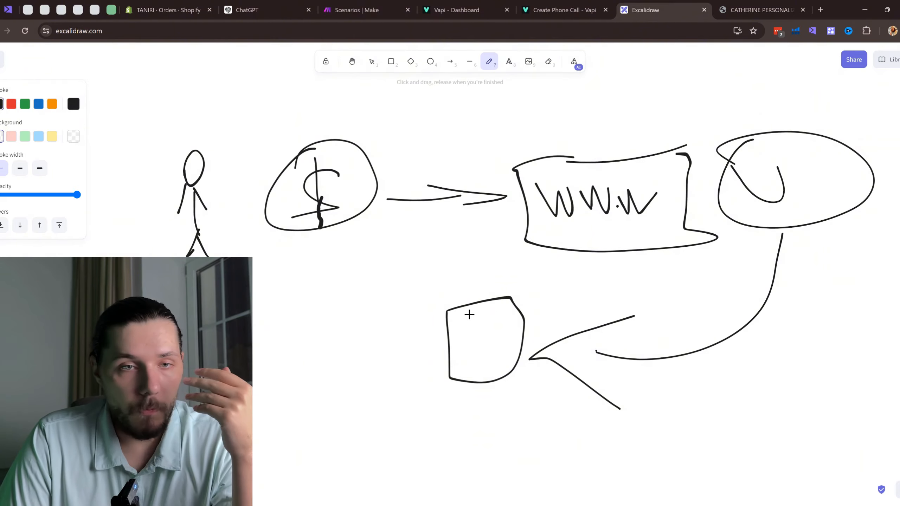
pyautogui.moveTo(468, 317)
pyautogui.mouseDown()
pyautogui.moveTo(480, 317)
pyautogui.moveTo(487, 335)
pyautogui.mouseUp()
pyautogui.click(495, 348)
pyautogui.click(488, 360)
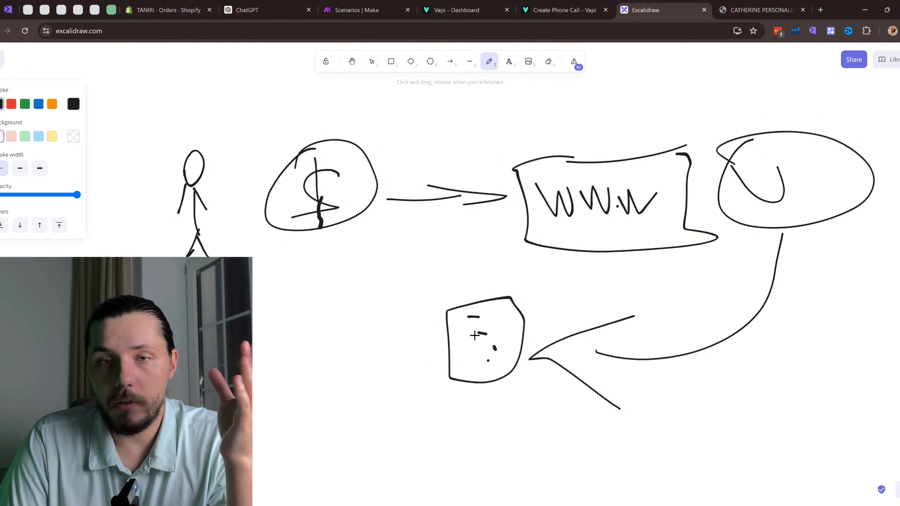
# Switch to the pajamas product page and review its color, quantity, size, design and custom name fields.
pyautogui.click(758, 10)
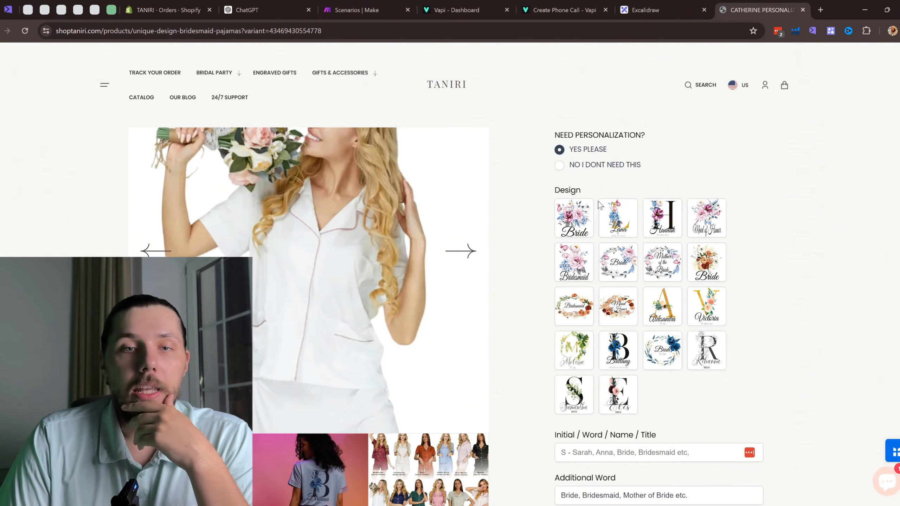
pyautogui.scroll(8, 600, 205)
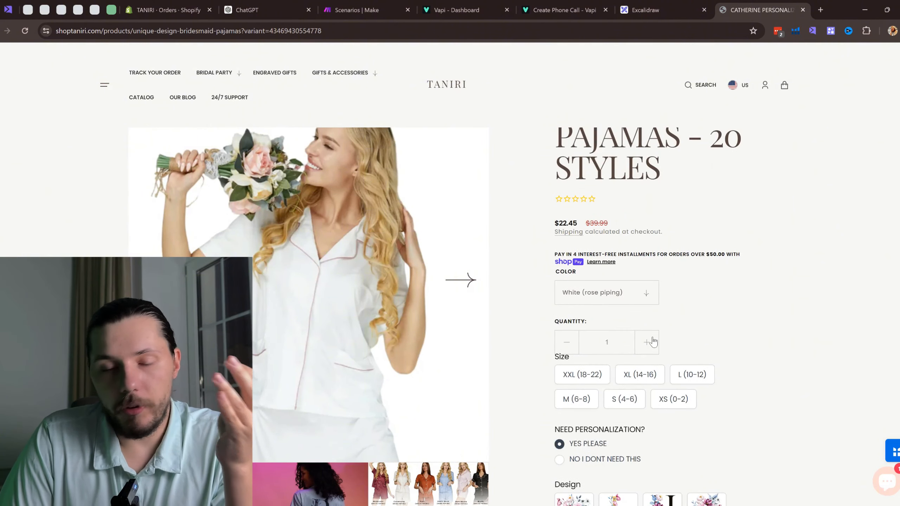
pyautogui.scroll(-10, 653, 342)
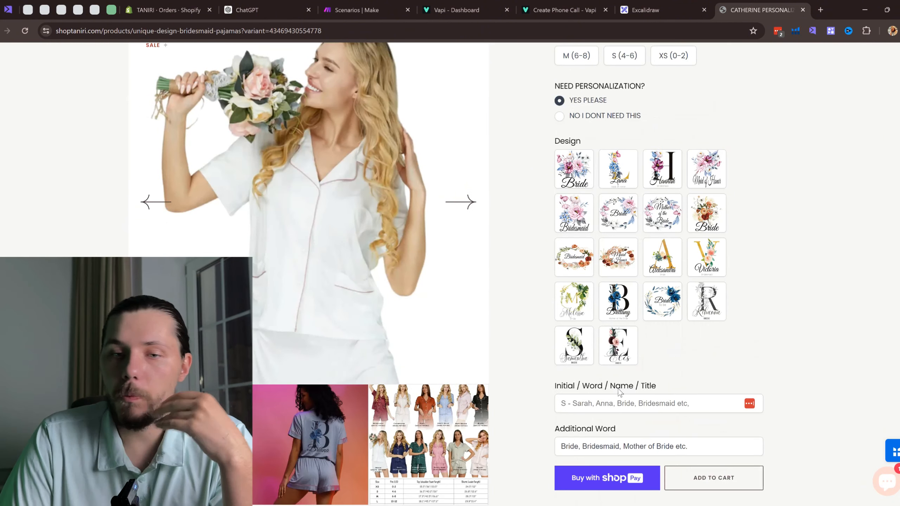
pyautogui.click(616, 403)
pyautogui.click(713, 360)
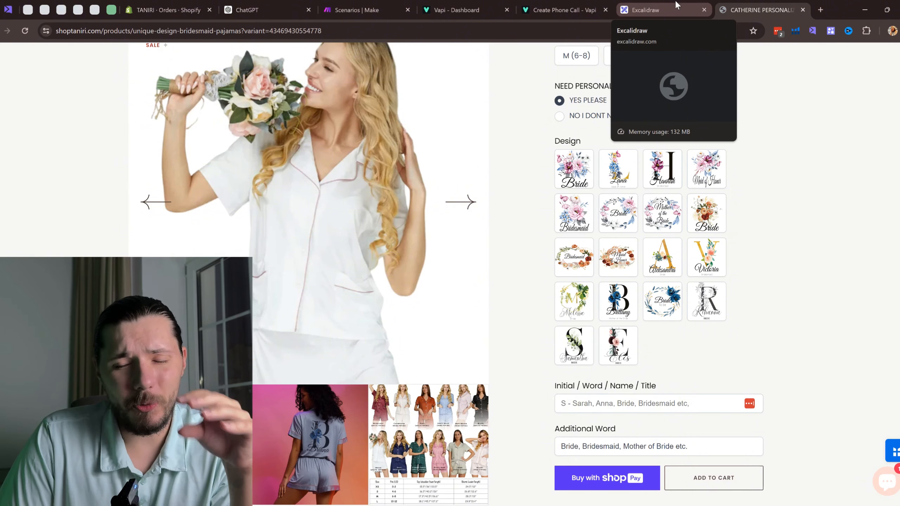
# Return to the Excalidraw sketch and scribble loops over the curved arrow between the circled U and the document.
pyautogui.click(675, 3)
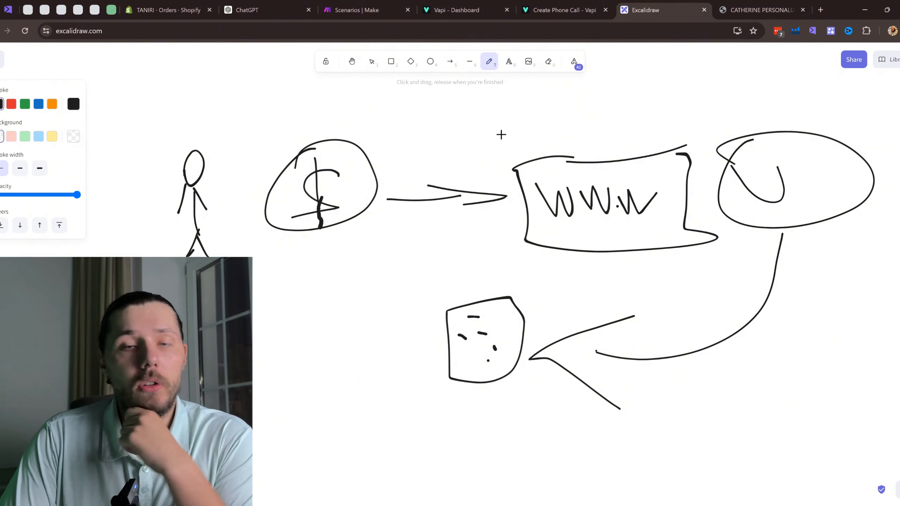
pyautogui.moveTo(681, 309); pyautogui.dragTo(557, 249)
pyautogui.moveTo(652, 187)
pyautogui.mouseDown()
pyautogui.moveTo(472, 336)
pyautogui.moveTo(571, 303)
pyautogui.moveTo(436, 286)
pyautogui.moveTo(627, 230)
pyautogui.mouseUp()
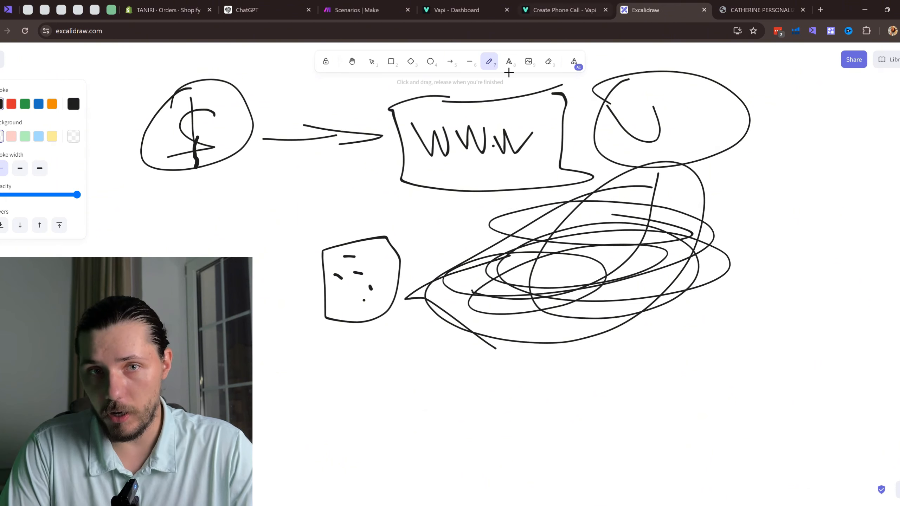
# Draw a new large arrow pointing right in the empty canvas area beyond the scribble.
pyautogui.hscroll(10, 650, 255)
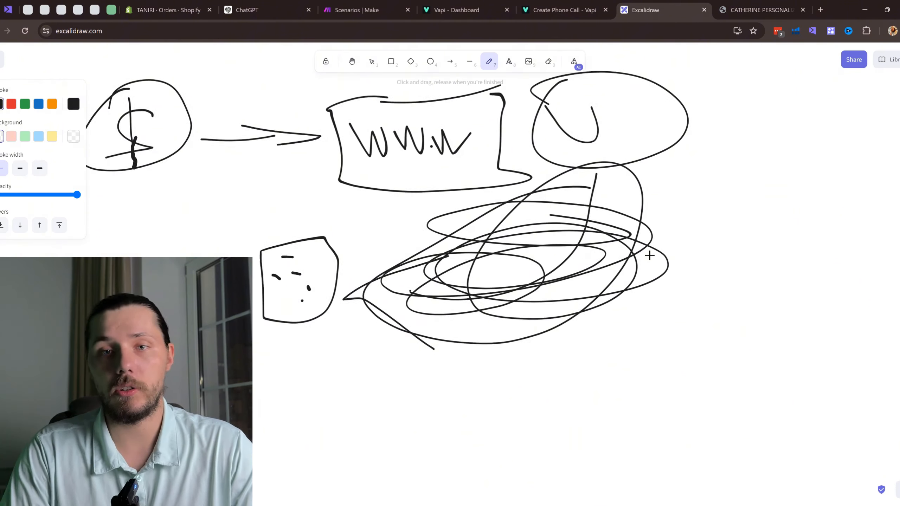
pyautogui.moveTo(440, 302); pyautogui.dragTo(642, 240)
pyautogui.moveTo(590, 209); pyautogui.dragTo(615, 335)
# Handwrite "Make.com" beyond the tip of the new right-pointing arrow.
pyautogui.hscroll(5, 673, 376)
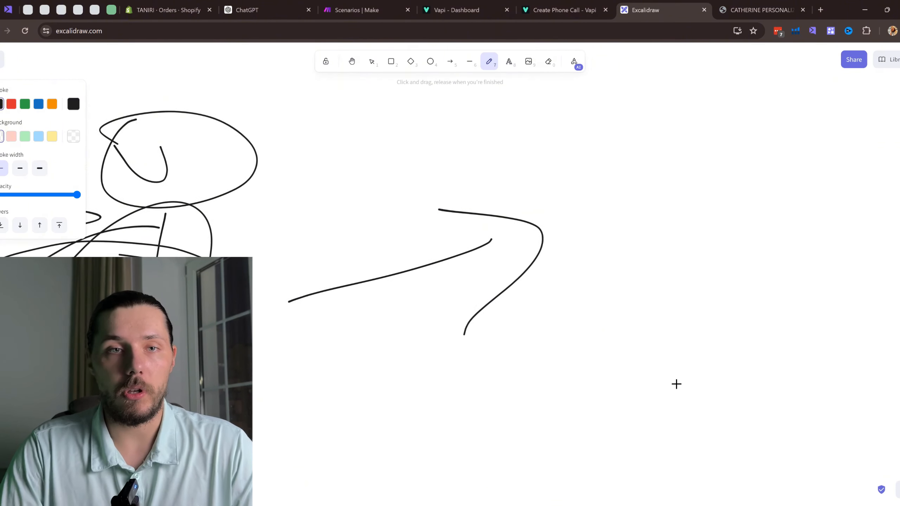
pyautogui.scroll(3, 642, 261)
pyautogui.hscroll(3, 641, 261)
pyautogui.hscroll(1, 535, 192)
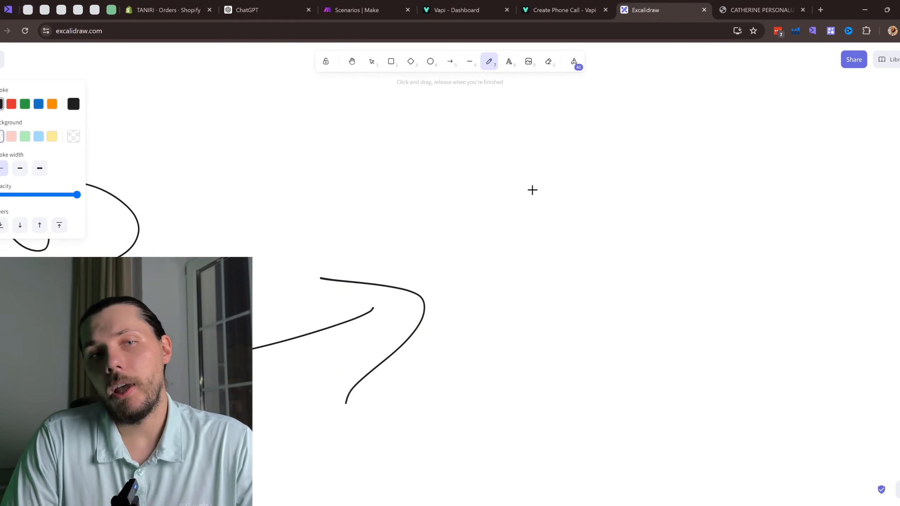
pyautogui.click(478, 178)
pyautogui.moveTo(486, 175)
pyautogui.mouseDown()
pyautogui.moveTo(493, 202)
pyautogui.moveTo(559, 189)
pyautogui.moveTo(565, 171)
pyautogui.moveTo(589, 162)
pyautogui.moveTo(650, 193)
pyautogui.moveTo(700, 192)
pyautogui.moveTo(720, 177)
pyautogui.moveTo(753, 187)
pyautogui.mouseUp()
pyautogui.click(664, 202)
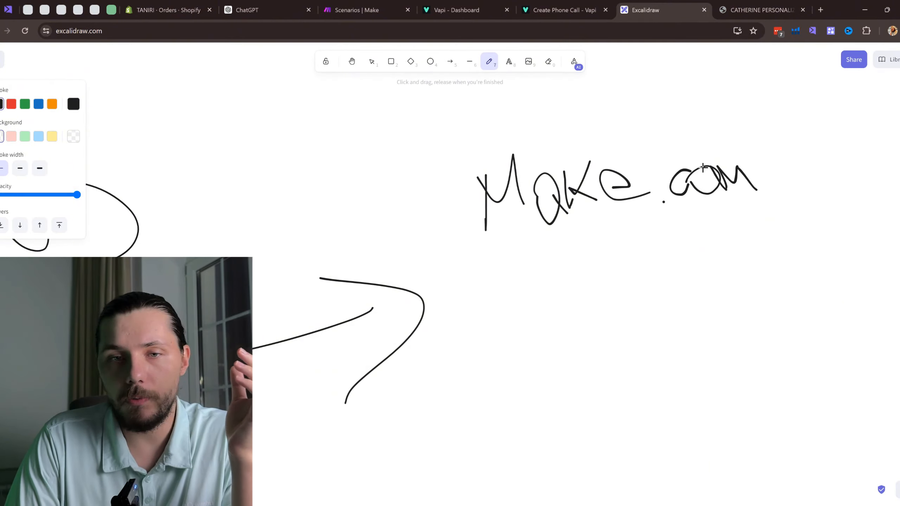
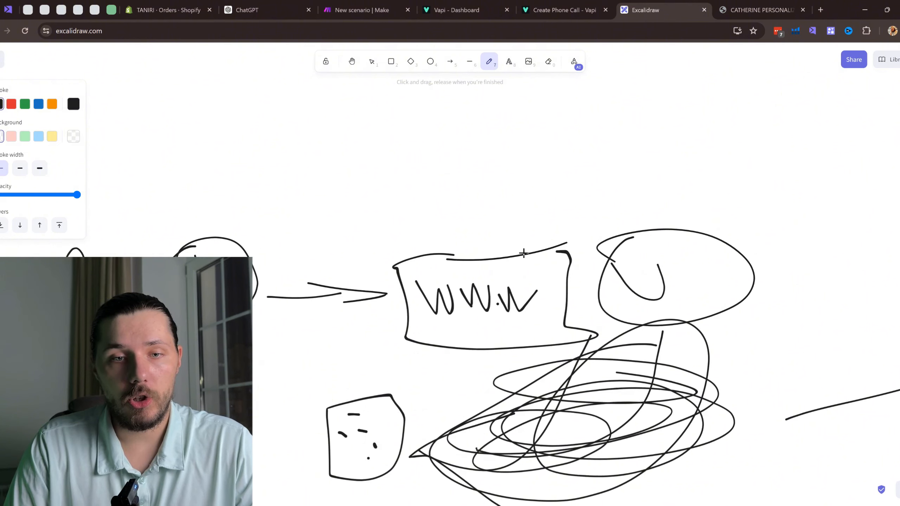
# Delete the scribble, the curved arrow and the document sketch below the www box.
pyautogui.scroll(-5, 572, 253)
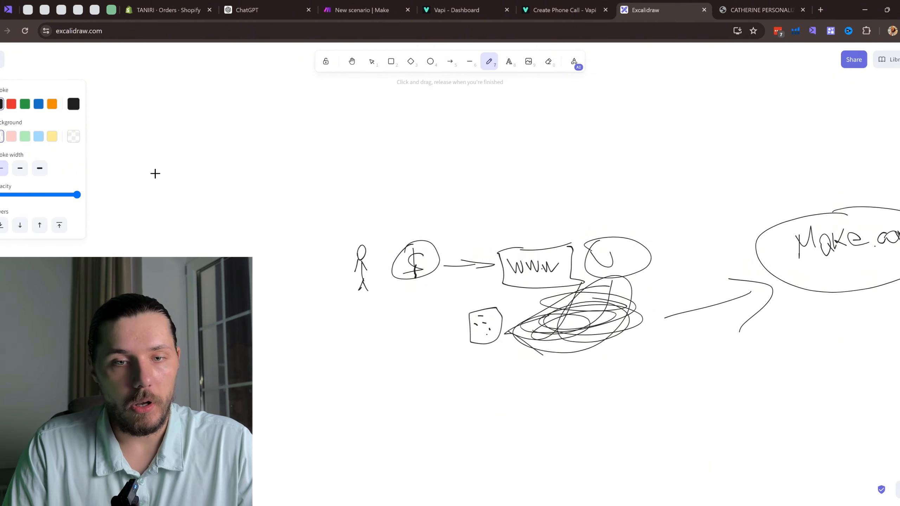
pyautogui.click(372, 61)
pyautogui.moveTo(452, 275); pyautogui.dragTo(659, 422)
pyautogui.press('Delete')
# Draw freehand spiral loops around and inside the circled U beside the www box.
pyautogui.scroll(5, 589, 265)
pyautogui.click(490, 61)
pyautogui.moveTo(639, 256); pyautogui.dragTo(607, 219)
pyautogui.hscroll(4, 679, 245)
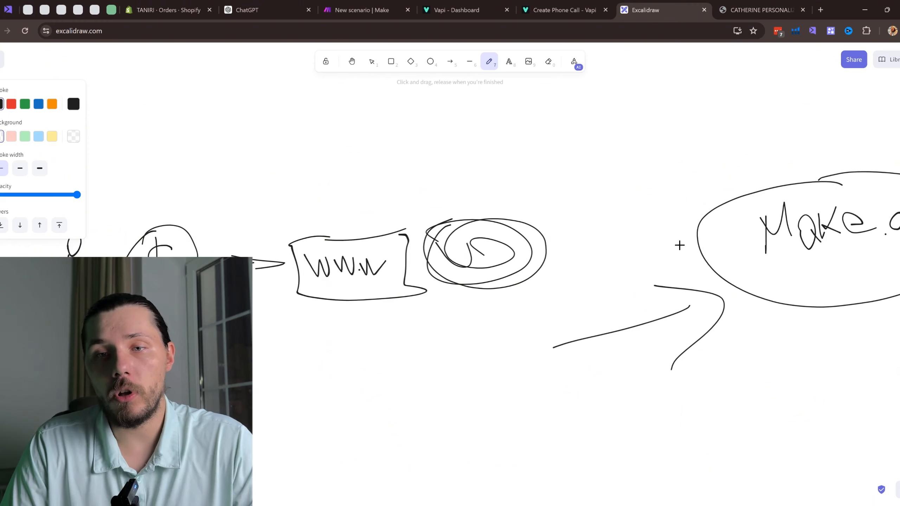
# Draw an arrow from the circled U to the Make.com bubble and add an extra loop around the Make.com lettering.
pyautogui.moveTo(571, 242); pyautogui.dragTo(722, 238)
pyautogui.moveTo(669, 216); pyautogui.dragTo(711, 251)
pyautogui.moveTo(772, 268); pyautogui.dragTo(891, 197)
pyautogui.hscroll(4, 778, 136)
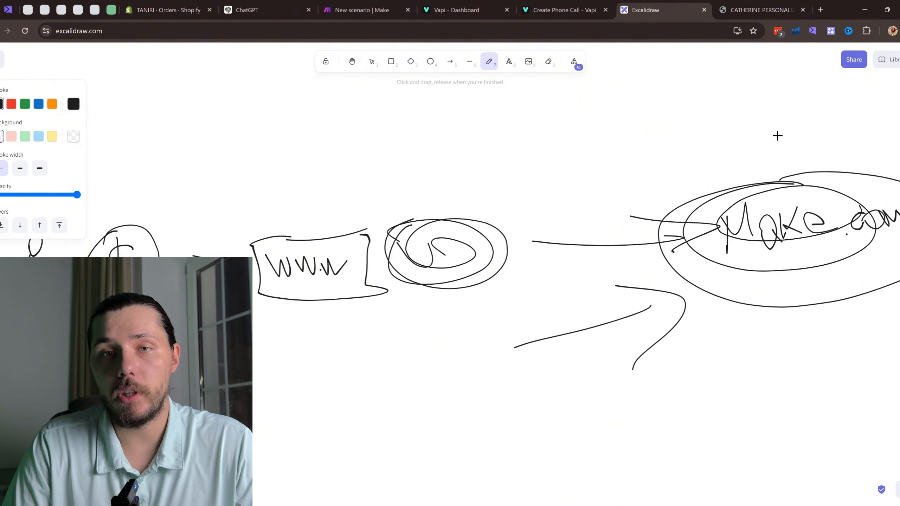
# Switch to the Make scenario, glance at the Shopify orders list, and confirm My Shopify webhook for the Shopify trigger.
pyautogui.click(340, 8)
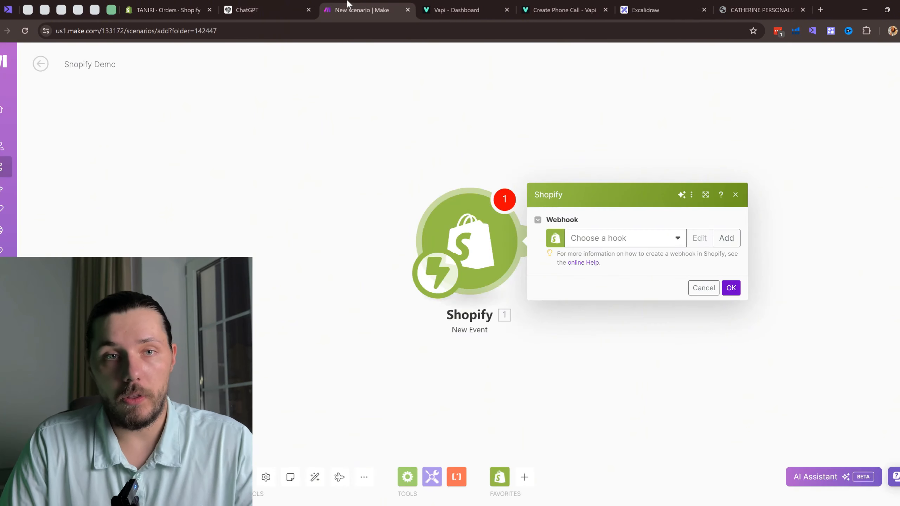
pyautogui.click(167, 9)
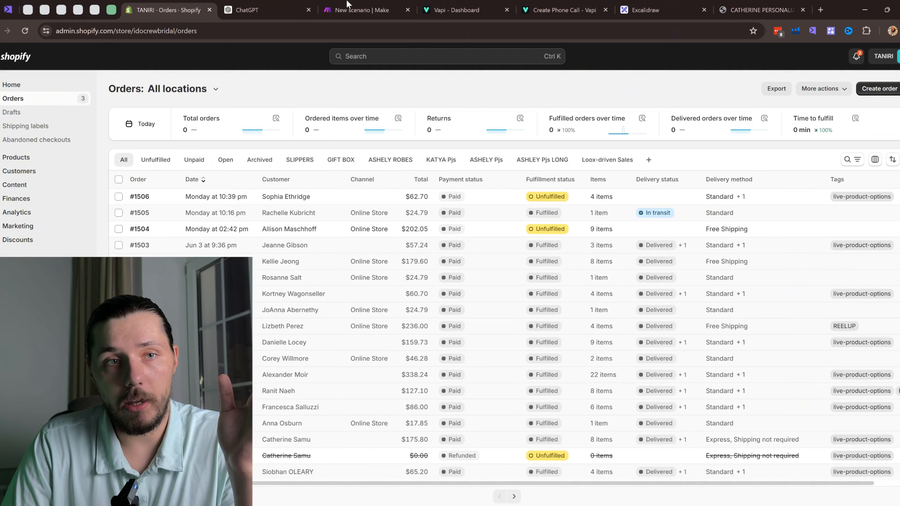
pyautogui.click(361, 9)
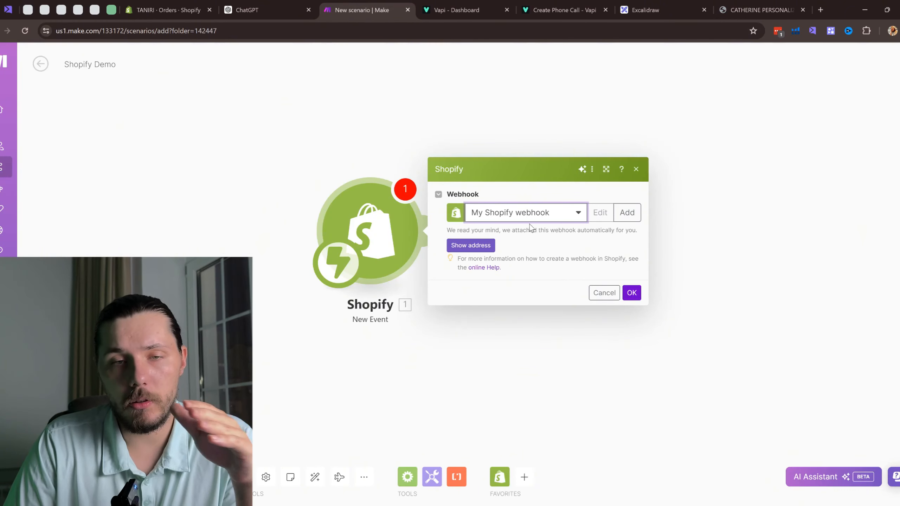
pyautogui.click(632, 293)
# Reopen the Shopify trigger's settings and start a new webhook named Demo using My Shopify connection (shoptaniri.com).
pyautogui.click(417, 233)
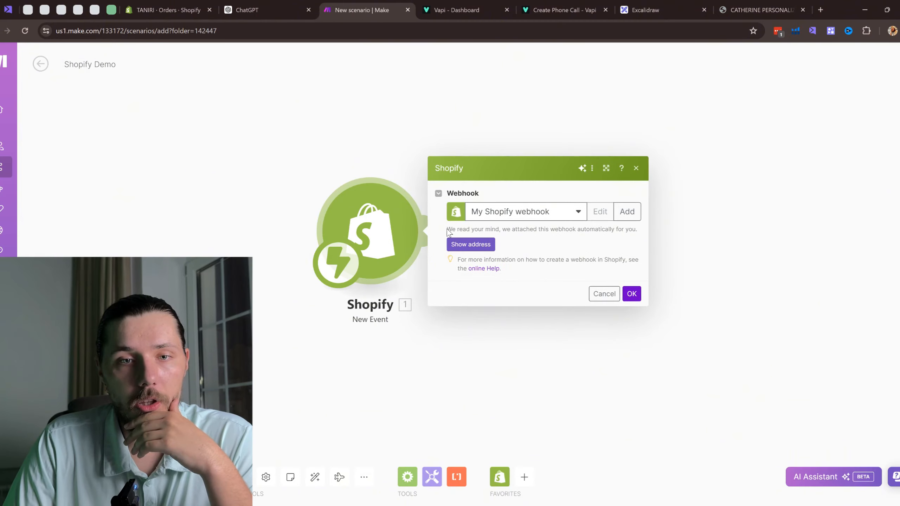
pyautogui.click(575, 215)
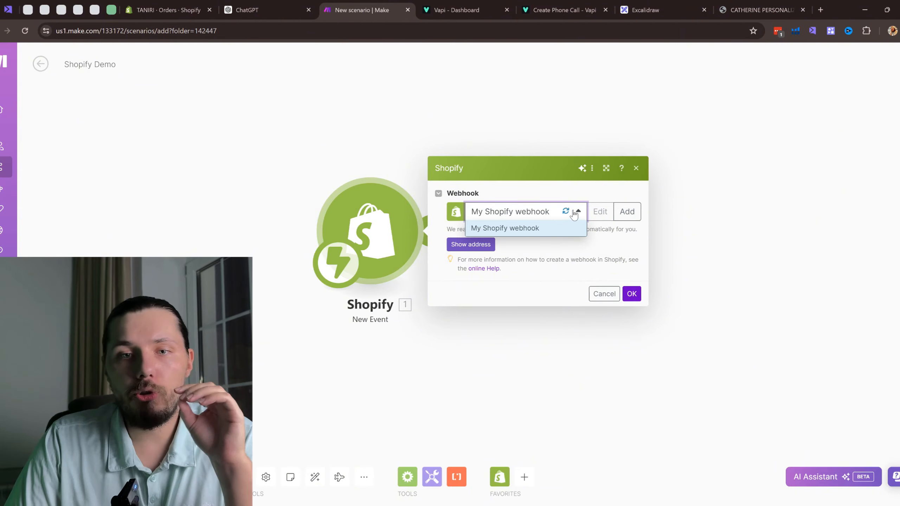
pyautogui.click(587, 189)
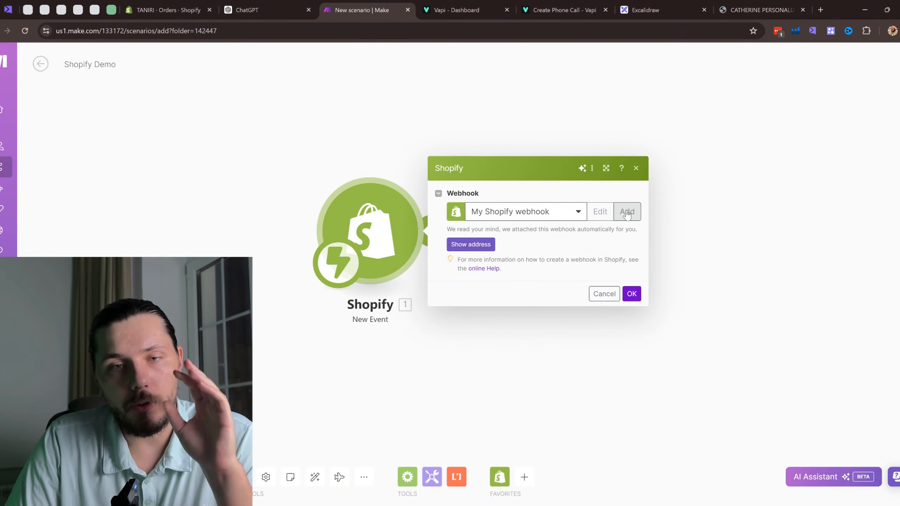
pyautogui.click(627, 212)
pyautogui.click(721, 103)
pyautogui.write('Demo')
pyautogui.click(737, 162)
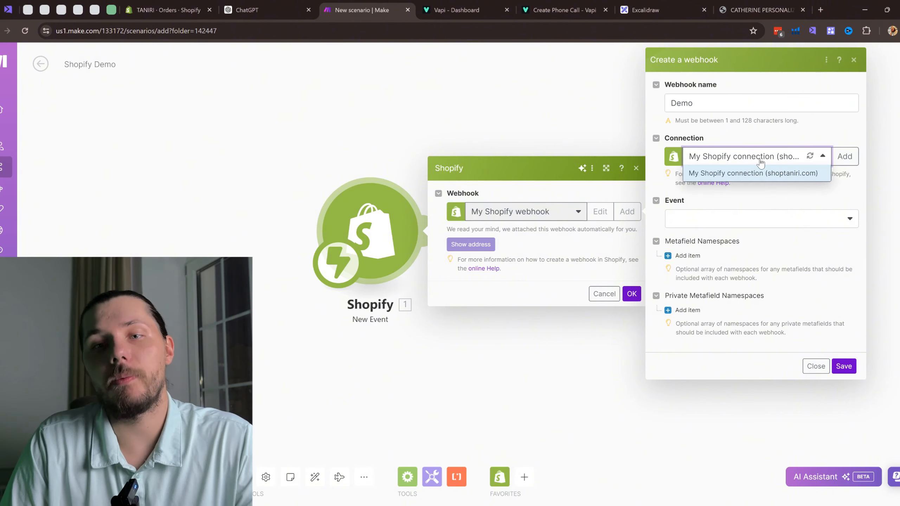
pyautogui.click(764, 173)
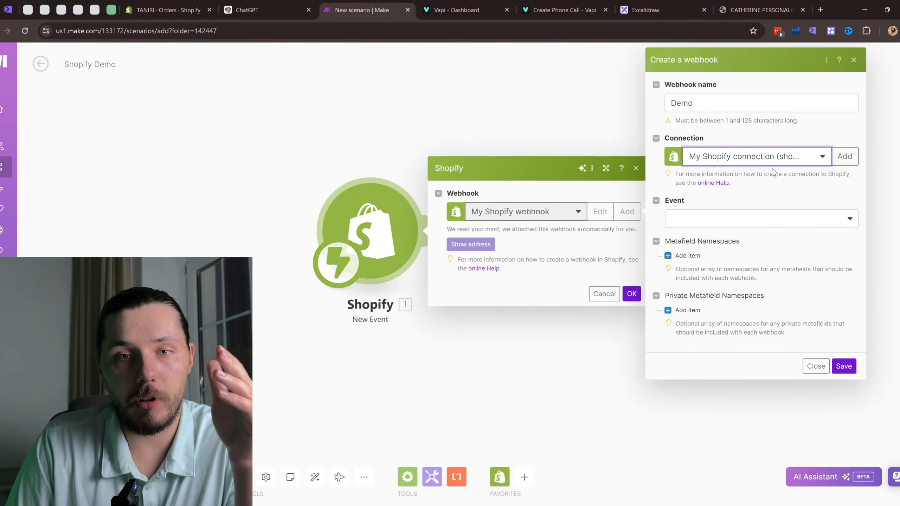
# Open the form for a new connection of type Shopify and point out its Myshopify.com subdomain field.
pyautogui.click(842, 156)
pyautogui.click(761, 166)
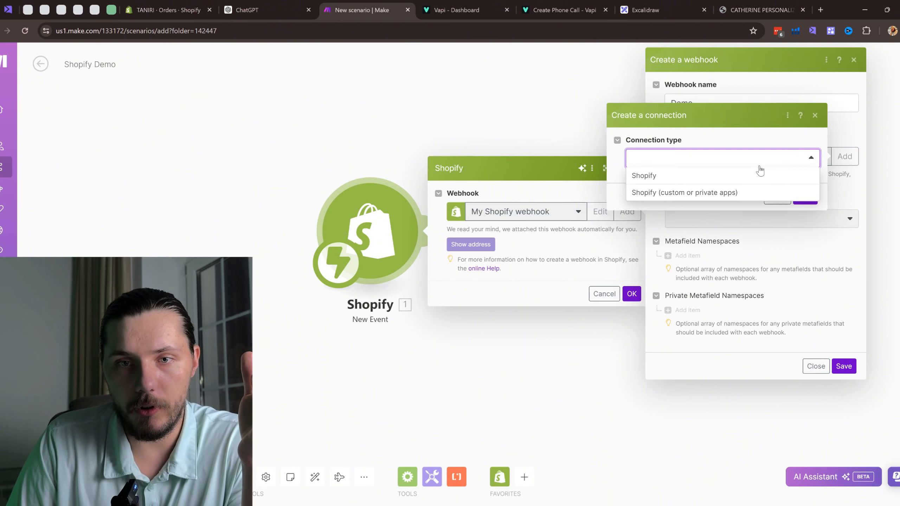
pyautogui.click(695, 178)
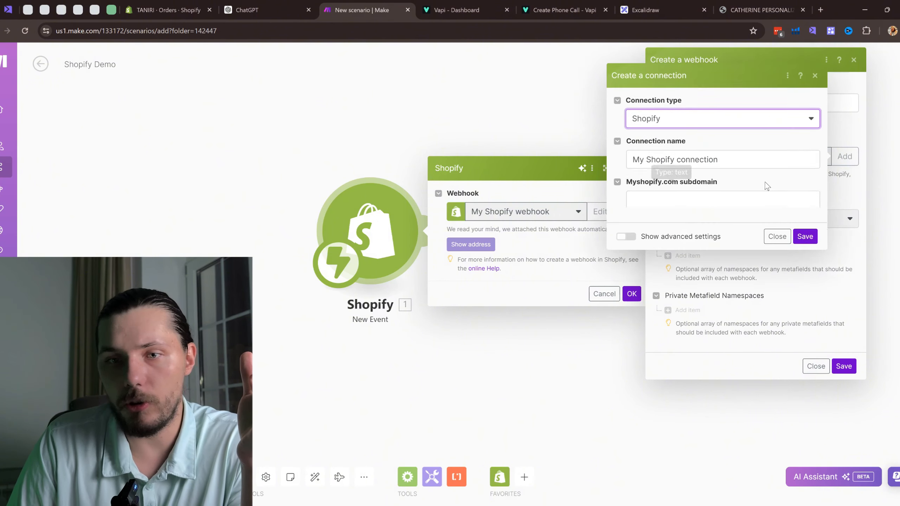
pyautogui.click(668, 189)
pyautogui.moveTo(643, 172); pyautogui.dragTo(744, 175)
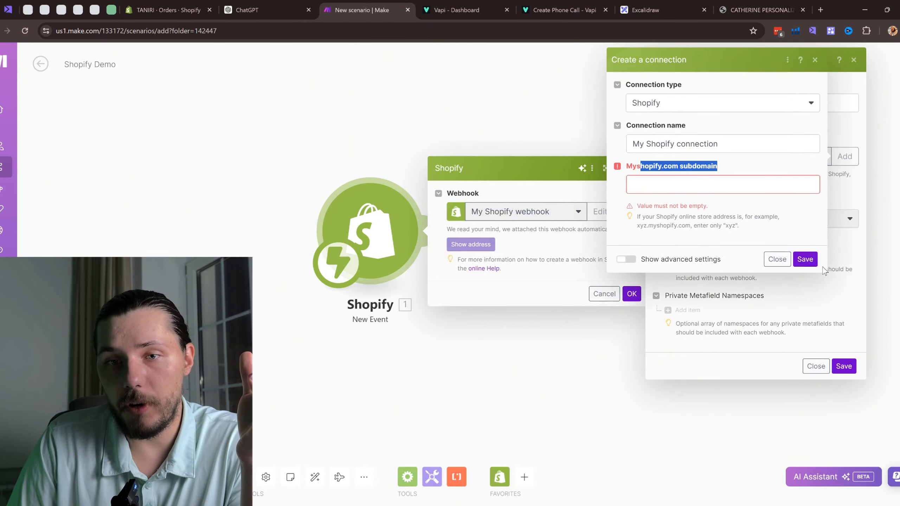
# Search the new webhook's event options for "order" and glance at the Shopify orders list before returning to the scenario.
pyautogui.click(741, 220)
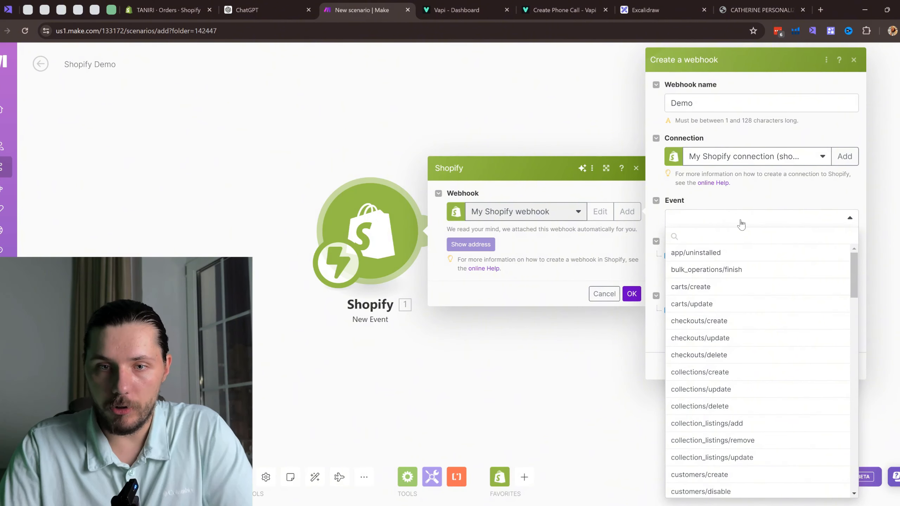
pyautogui.scroll(-5, 727, 273)
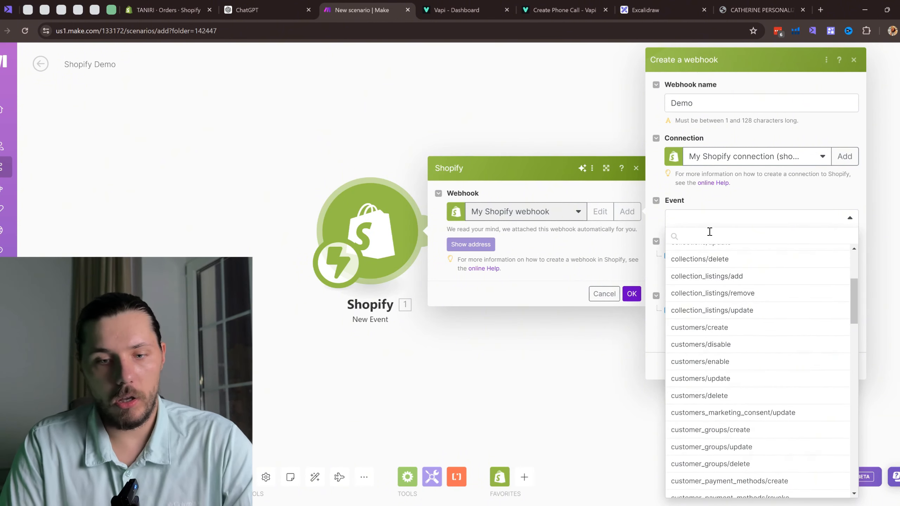
pyautogui.write('order')
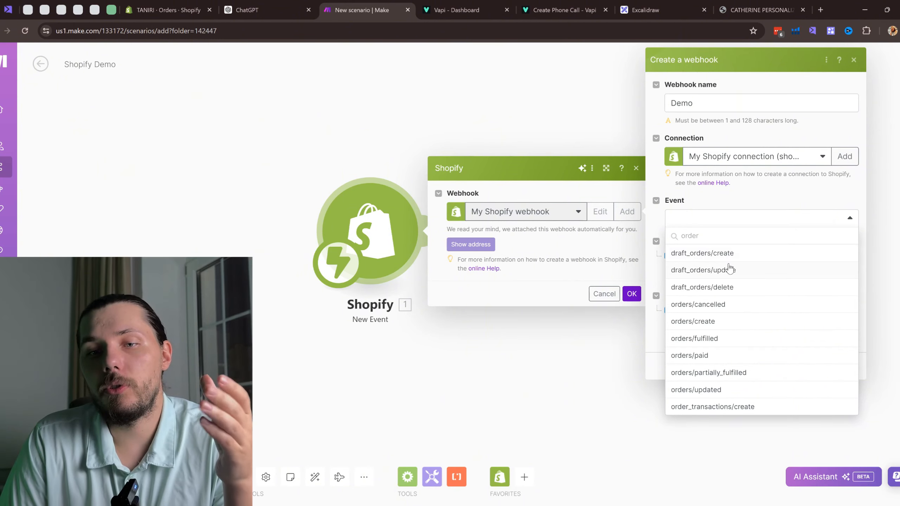
pyautogui.click(173, 7)
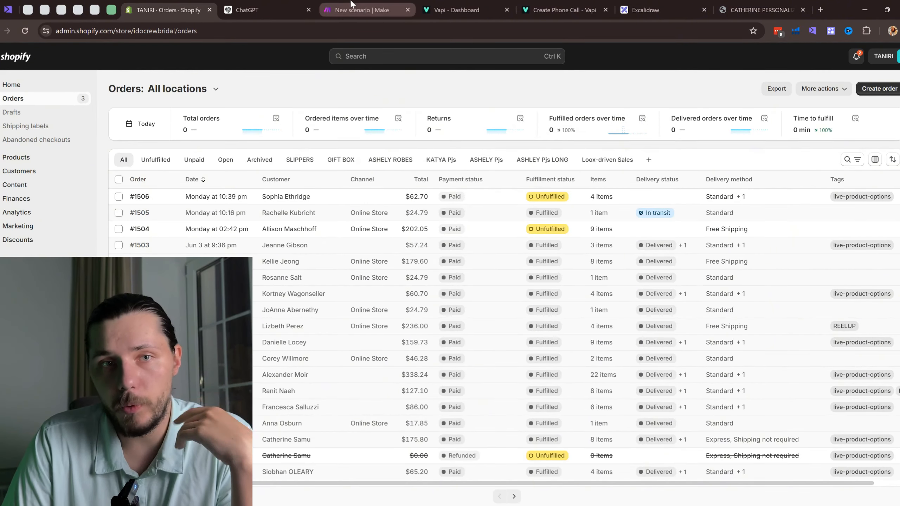
pyautogui.click(270, 8)
pyautogui.click(362, 2)
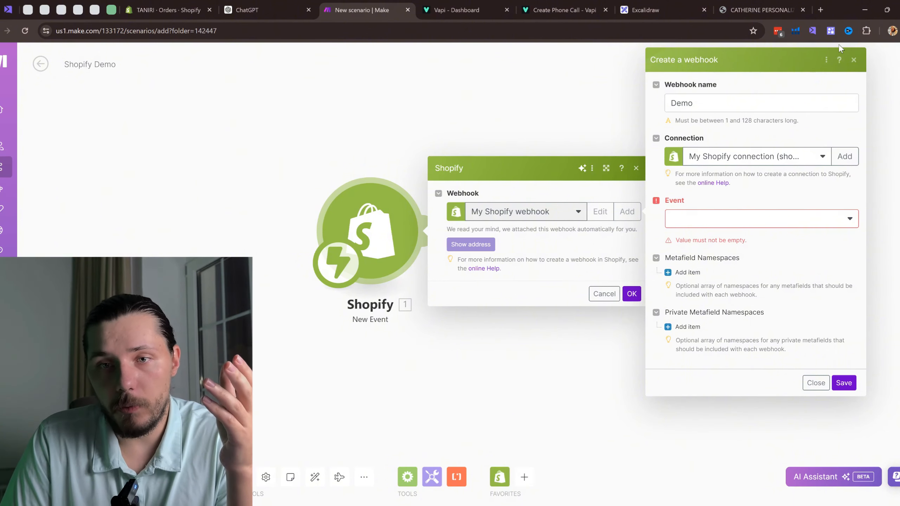
# Close the new webhook form without saving and confirm My Shopify webhook for the Shopify trigger.
pyautogui.click(853, 60)
pyautogui.click(544, 215)
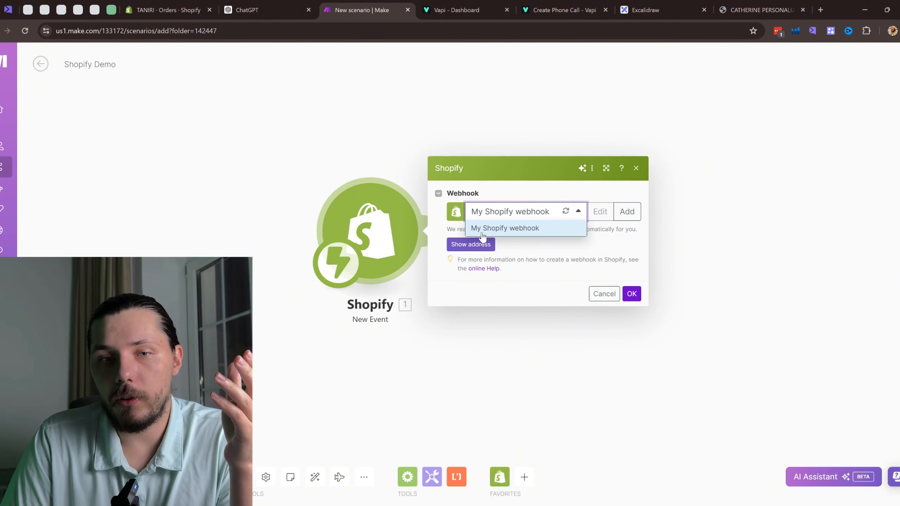
pyautogui.click(632, 294)
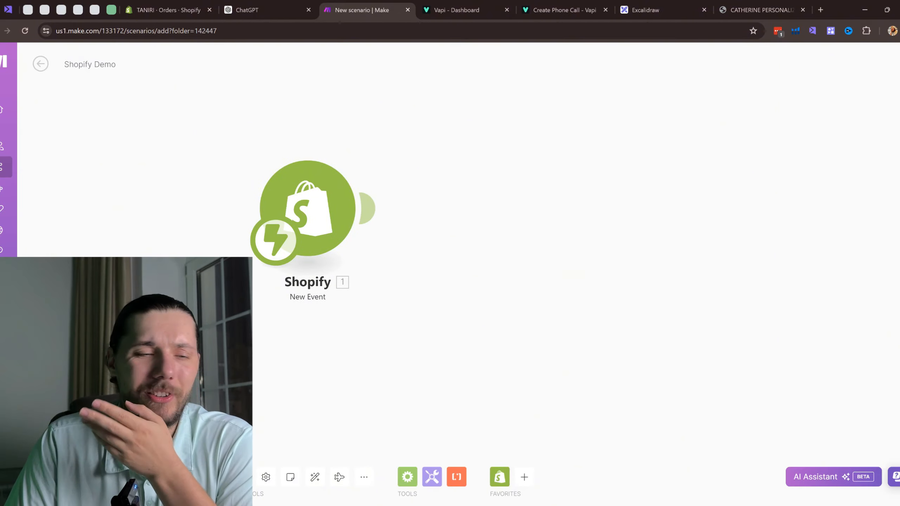
# Leave the unsaved draft order in Shopify, look over the Drafts and Orders lists, and return to the Make scenario.
pyautogui.click(167, 10)
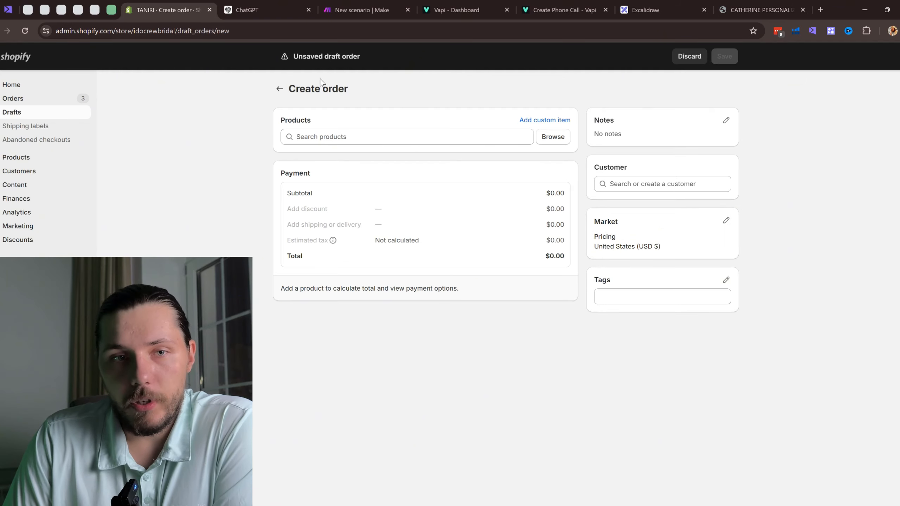
pyautogui.click(279, 89)
pyautogui.click(579, 304)
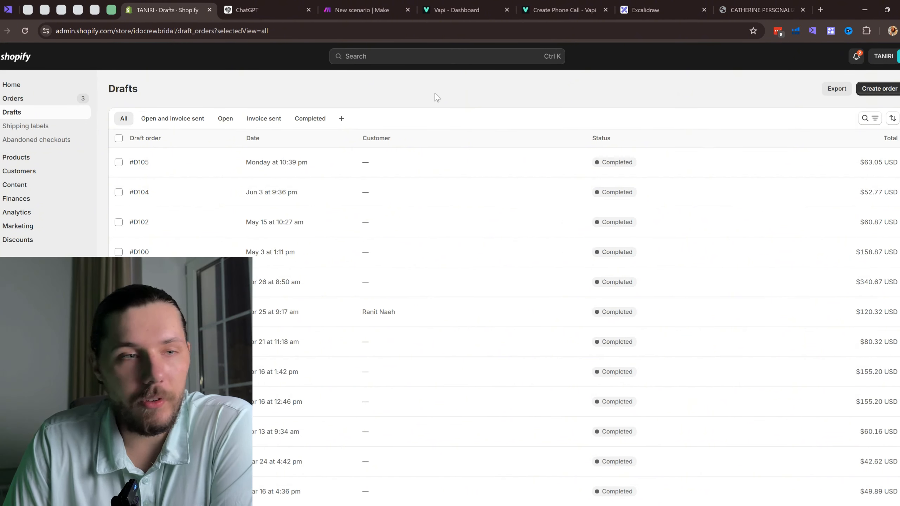
pyautogui.click(28, 102)
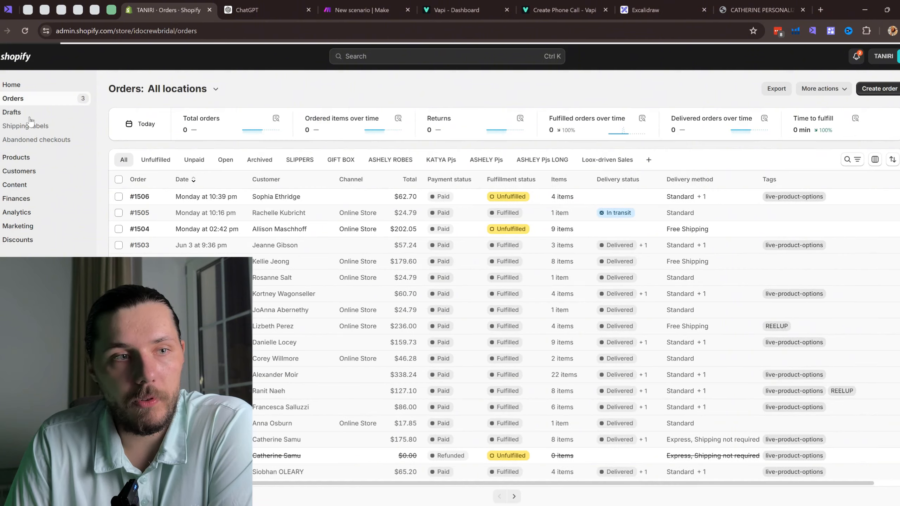
pyautogui.click(12, 112)
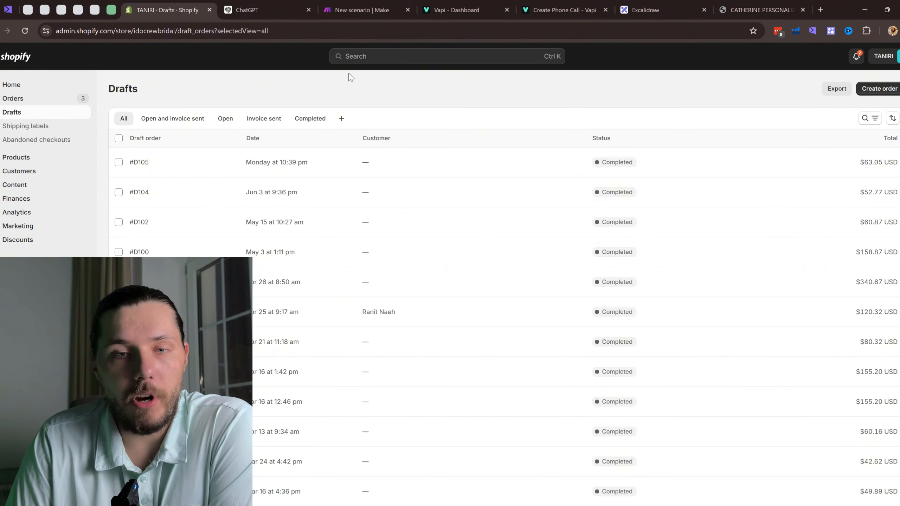
pyautogui.click(354, 5)
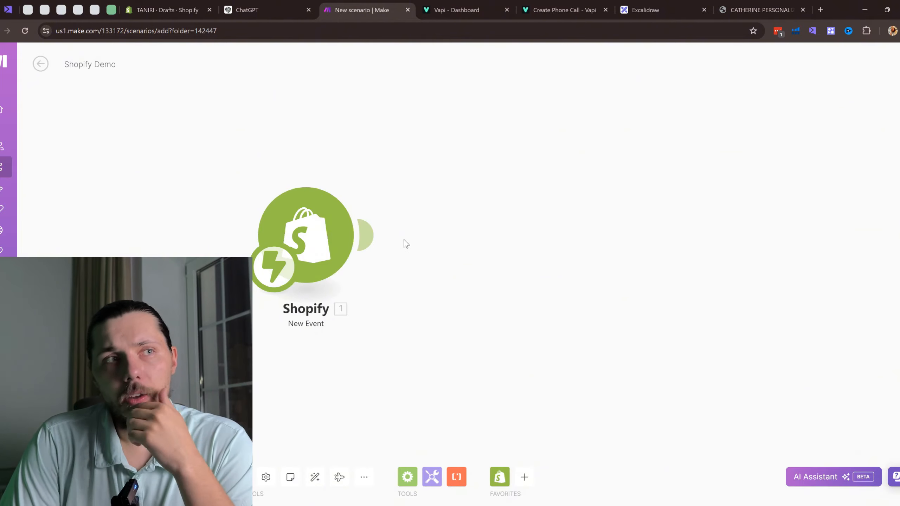
# Search the apps for "varia", add the Tools Get variable module after the Shopify trigger, and delete that module again.
pyautogui.moveTo(483, 252); pyautogui.dragTo(457, 238)
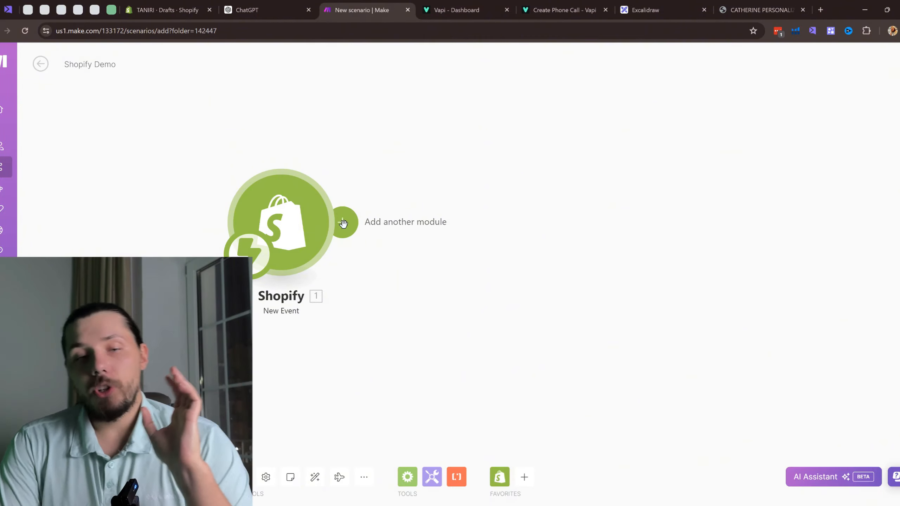
pyautogui.click(432, 477)
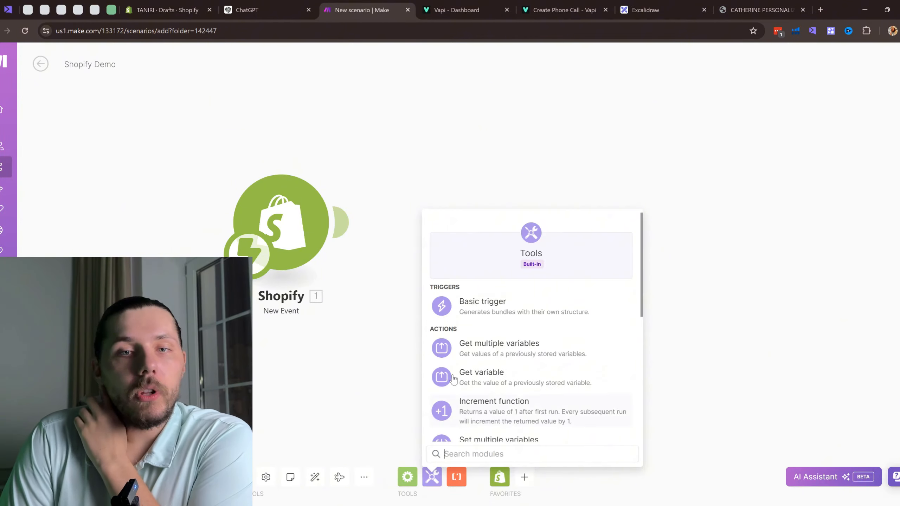
pyautogui.click(393, 462)
pyautogui.click(524, 476)
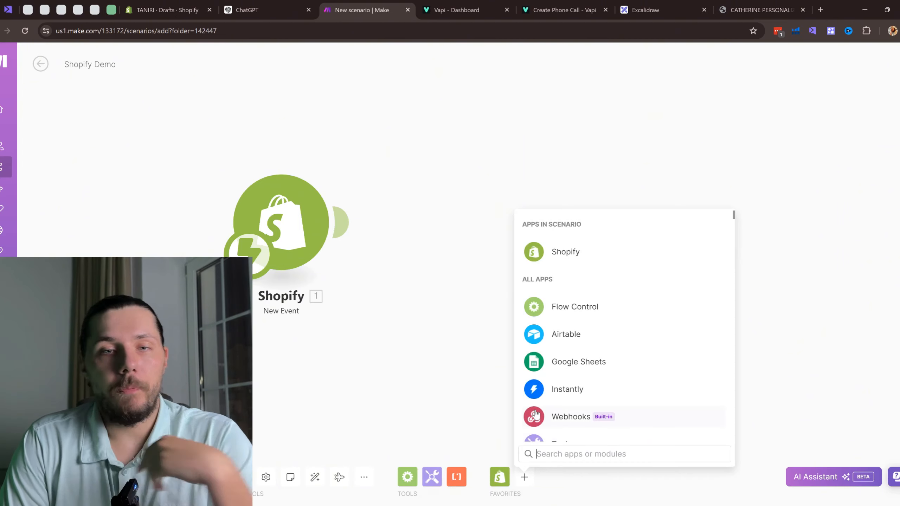
pyautogui.write('varia')
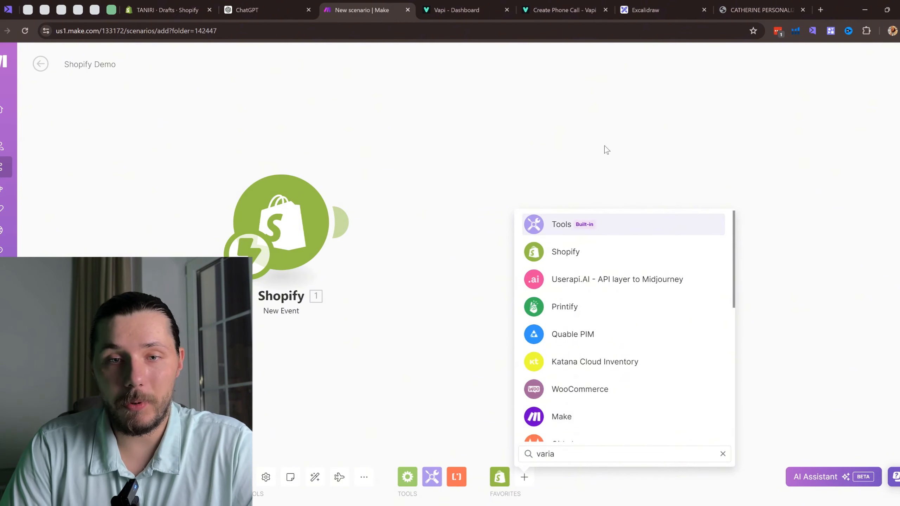
pyautogui.click(560, 229)
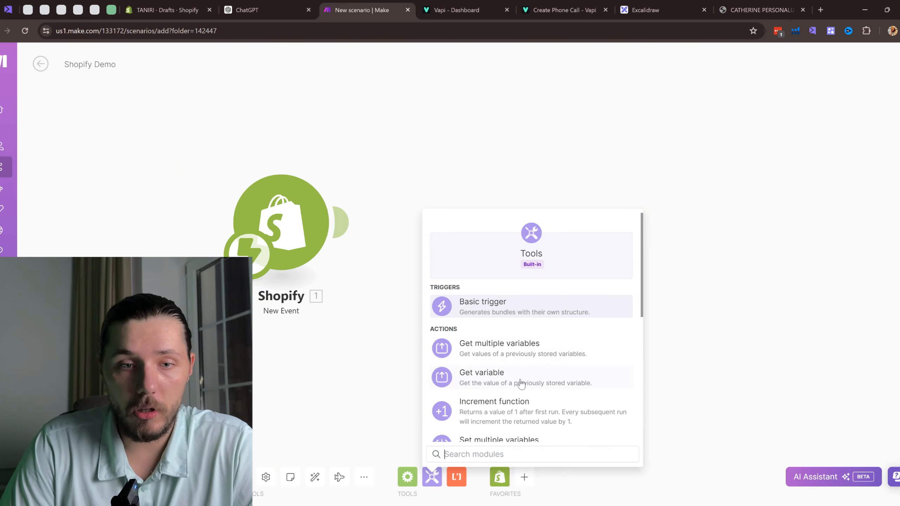
pyautogui.click(534, 379)
pyautogui.rightClick(507, 252)
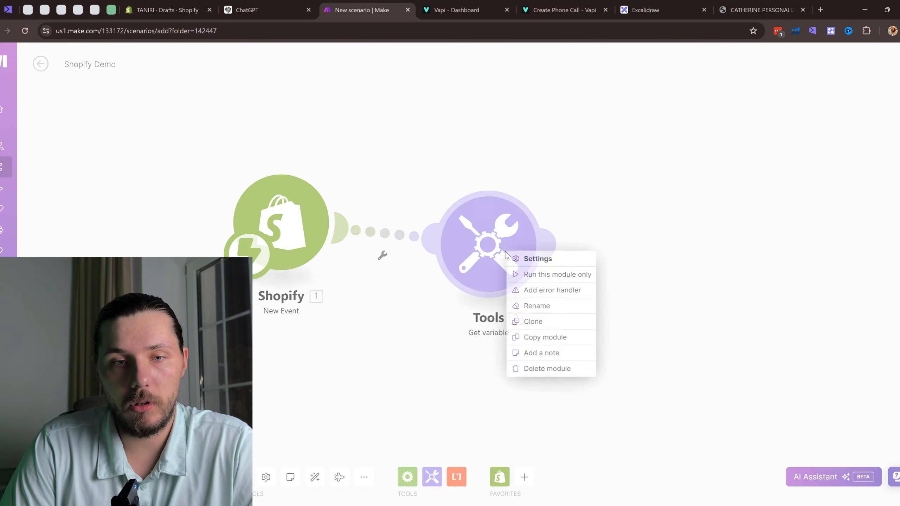
pyautogui.click(553, 369)
# Search the apps for "varia" and add the Tools Set variable module after the Shopify trigger.
pyautogui.click(524, 478)
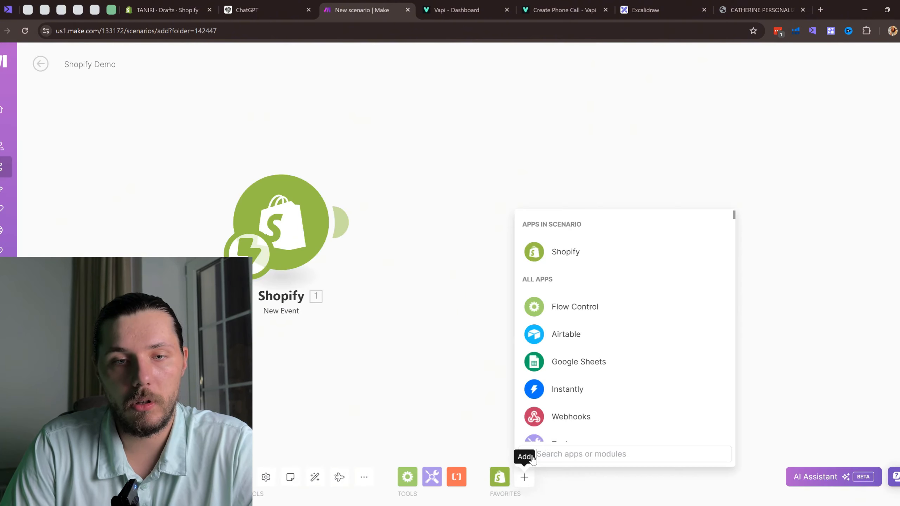
pyautogui.write('v')
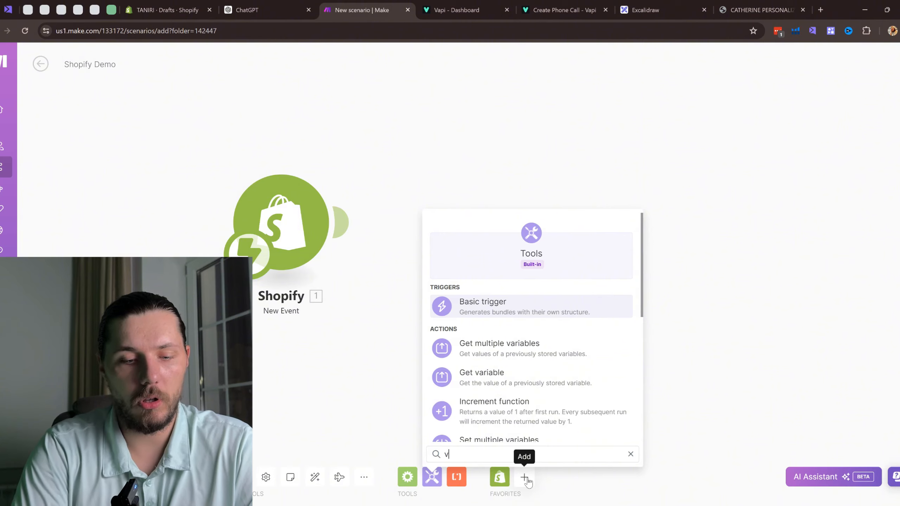
pyautogui.write('aria')
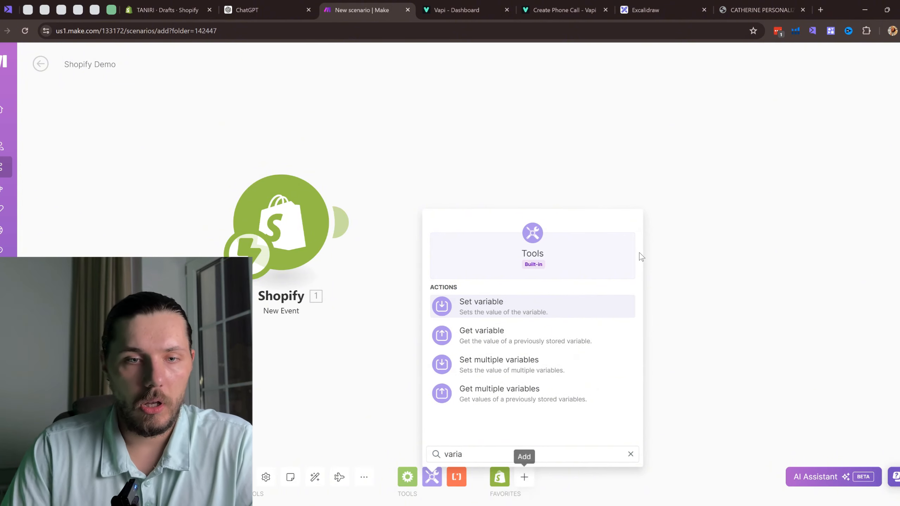
pyautogui.click(502, 309)
pyautogui.moveTo(475, 238); pyautogui.dragTo(461, 234)
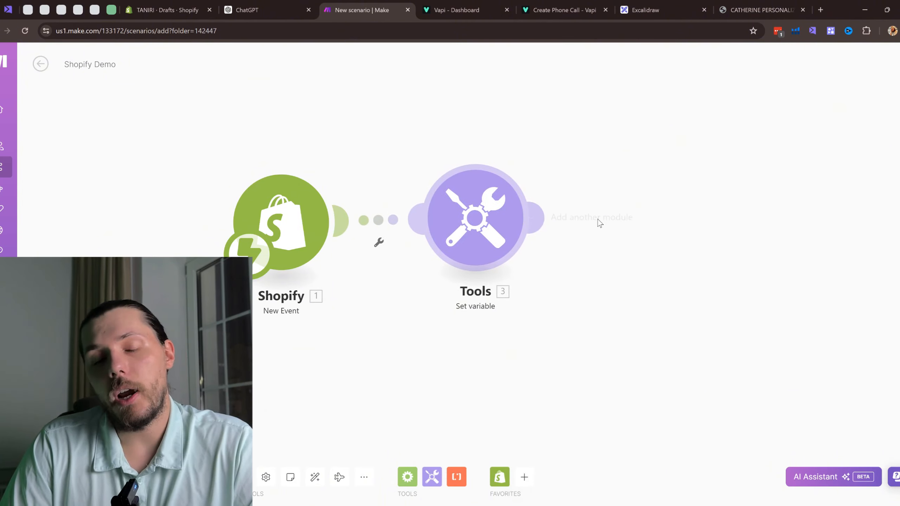
# Add a second Tools Set variable module after the first one and save the scenario.
pyautogui.moveTo(626, 214); pyautogui.dragTo(538, 224)
pyautogui.click(432, 477)
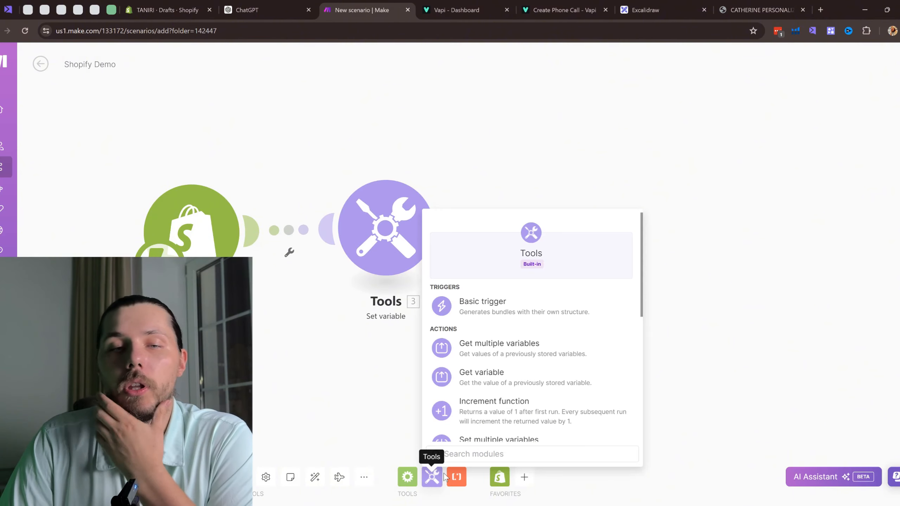
pyautogui.write('set')
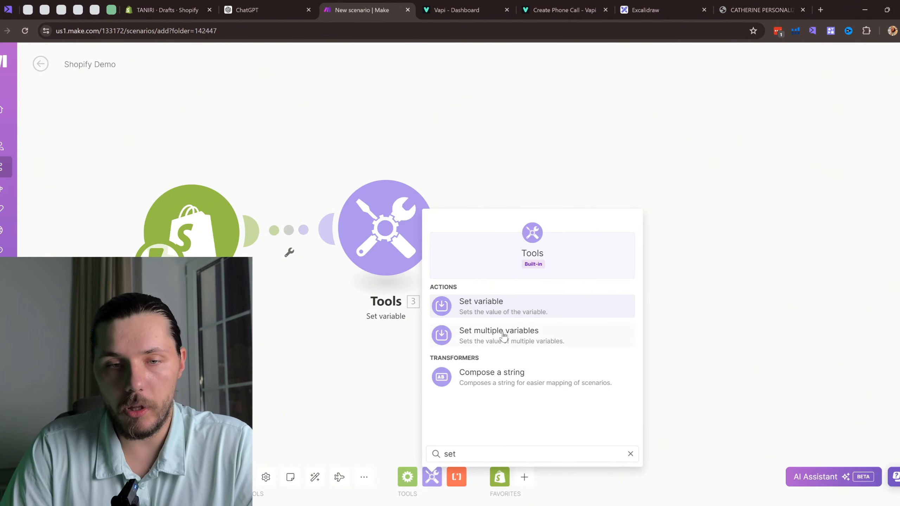
pyautogui.click(496, 304)
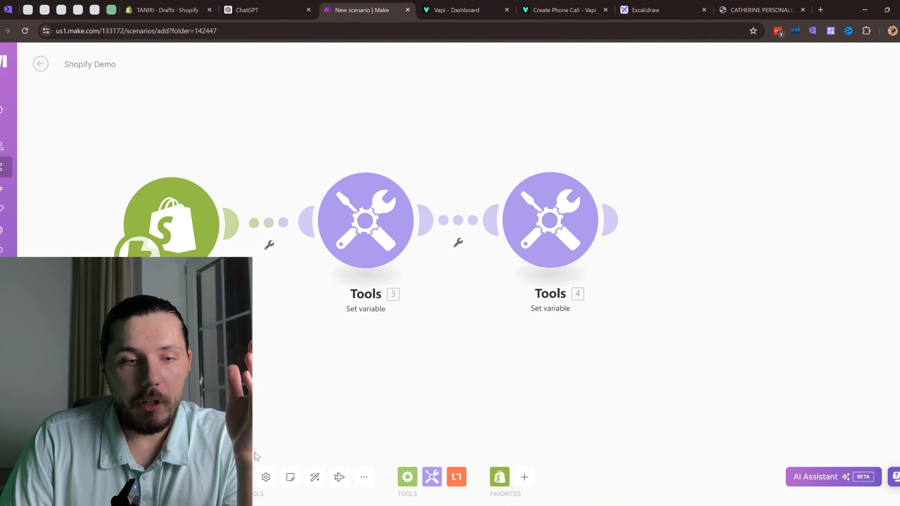
pyautogui.hotkey('ctrl', 's')
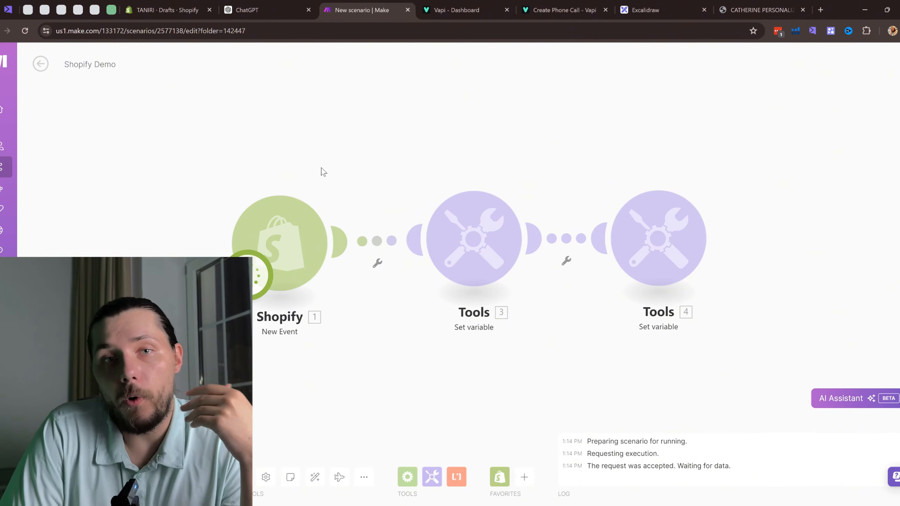
# Switch to Shopify and start a new draft order containing the Personalized Bridesmaids Gift Box Set from the popular products.
pyautogui.moveTo(195, 7); pyautogui.dragTo(269, 11)
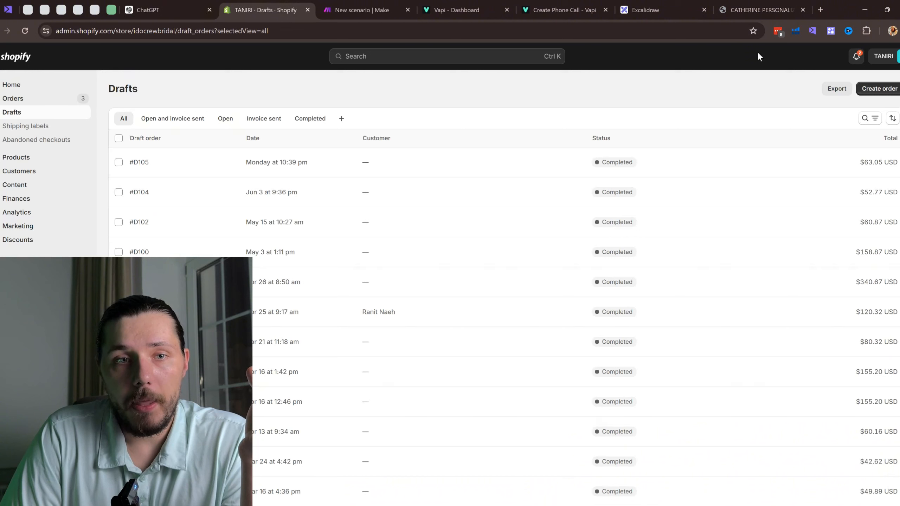
pyautogui.click(883, 89)
pyautogui.click(359, 140)
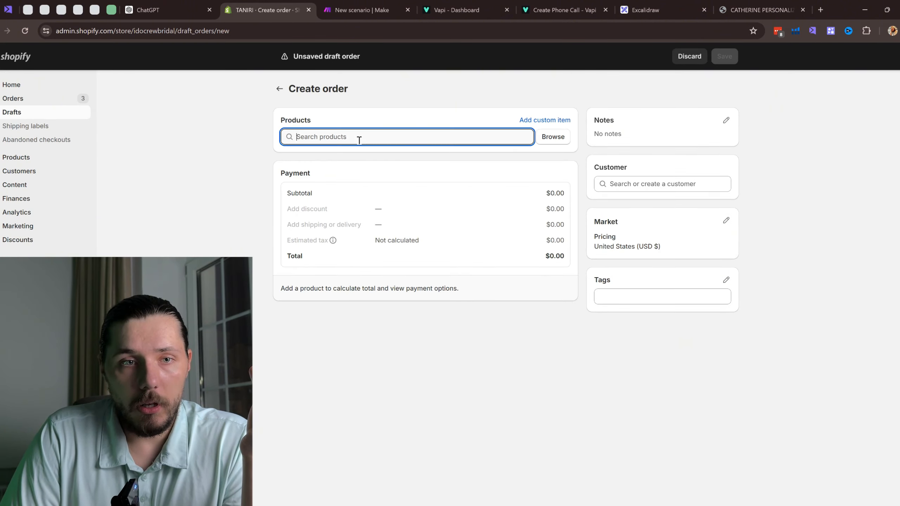
pyautogui.click(553, 138)
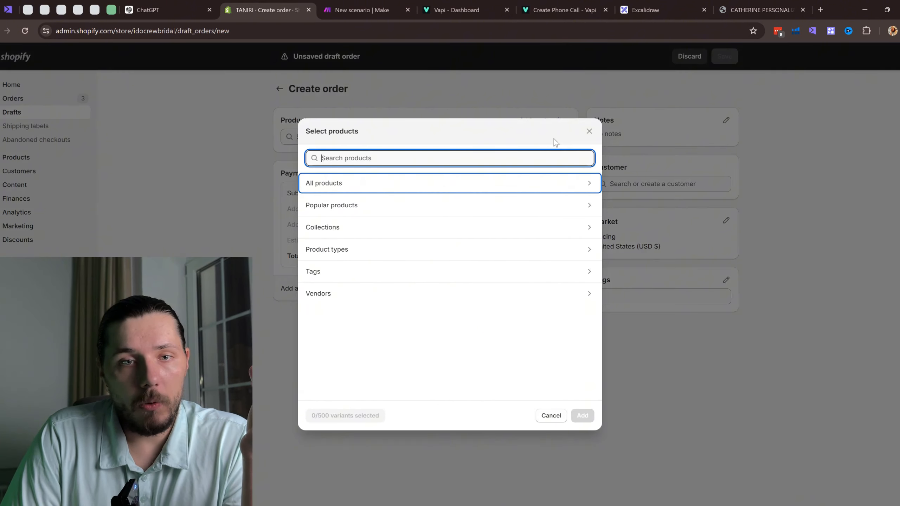
pyautogui.click(479, 202)
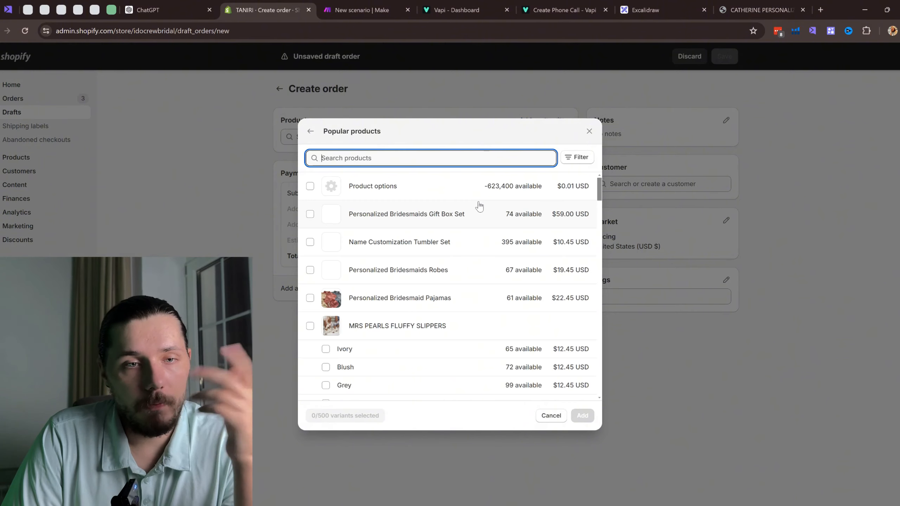
pyautogui.click(448, 213)
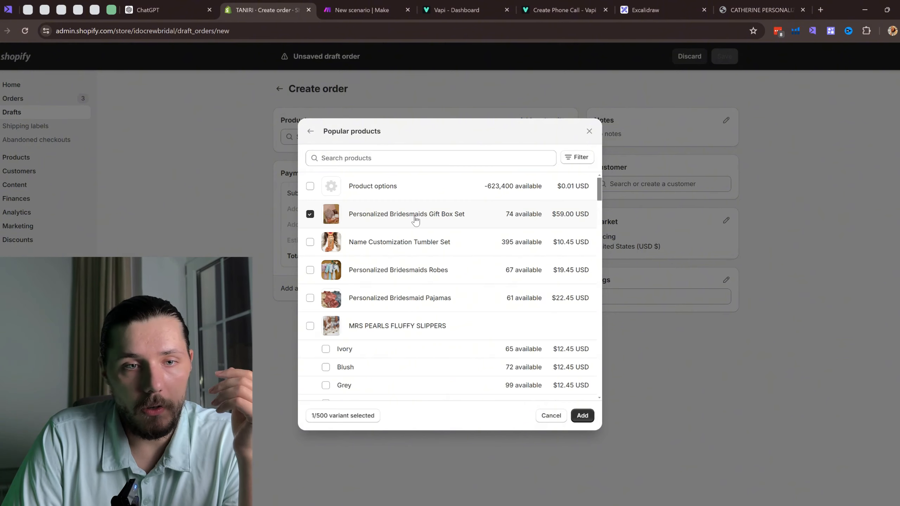
pyautogui.click(582, 416)
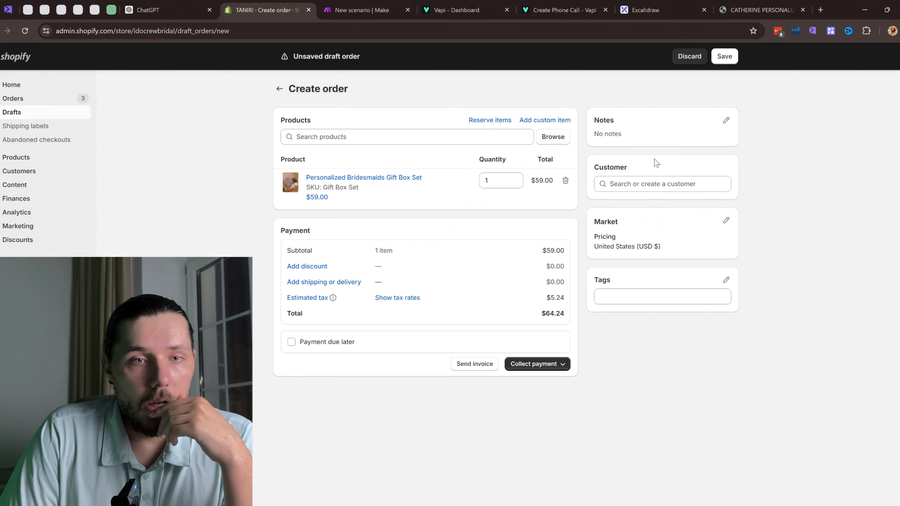
# Search for the test customer by first name, assign that customer to the draft order, and save the order.
pyautogui.click(663, 184)
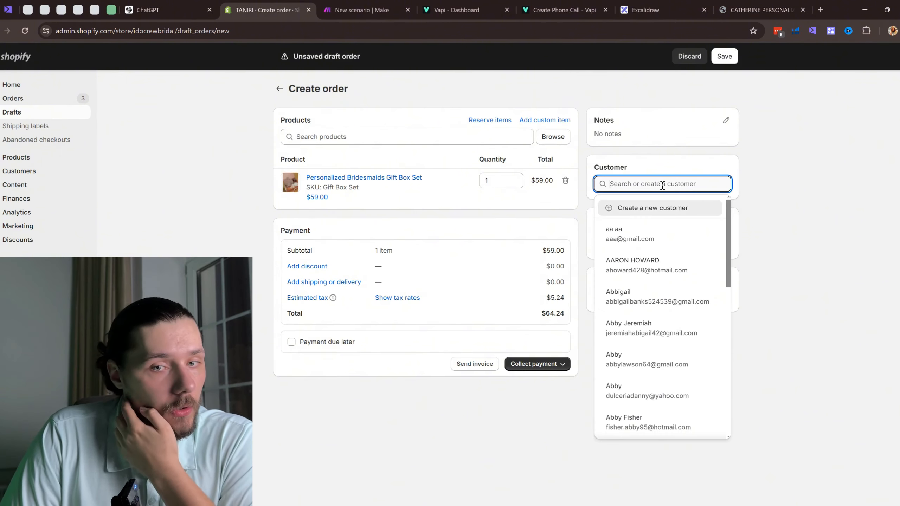
pyautogui.write('eugen')
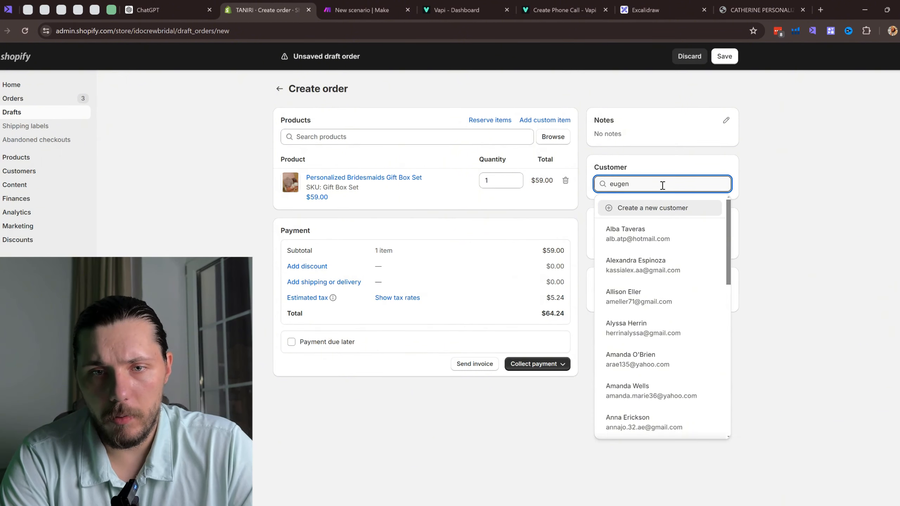
pyautogui.click(635, 230)
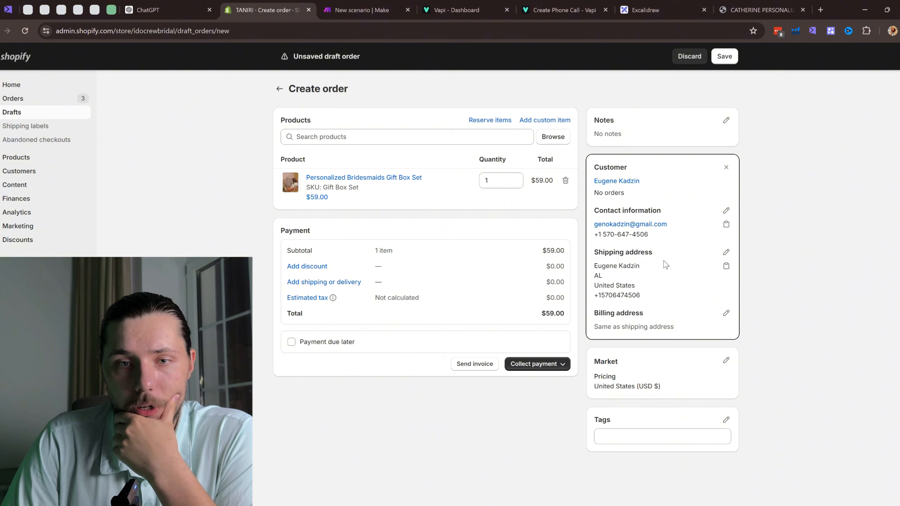
pyautogui.moveTo(608, 235); pyautogui.dragTo(670, 245)
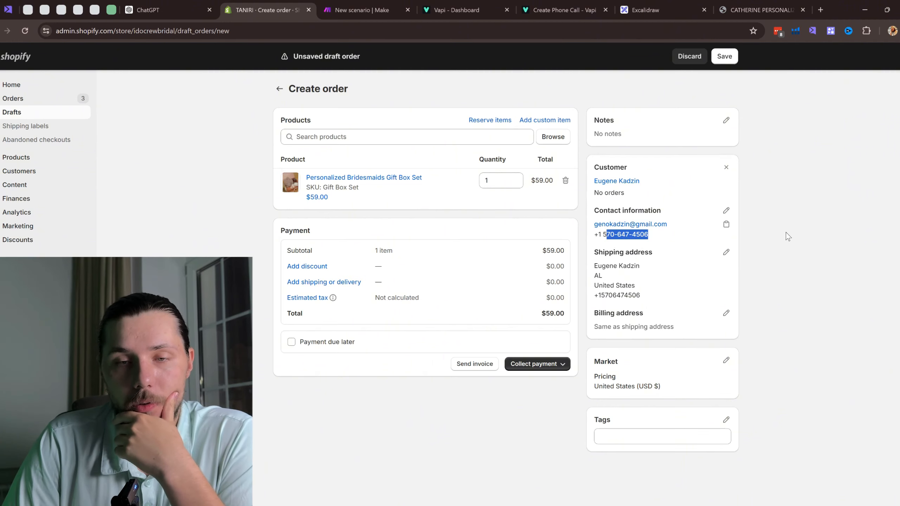
pyautogui.click(643, 245)
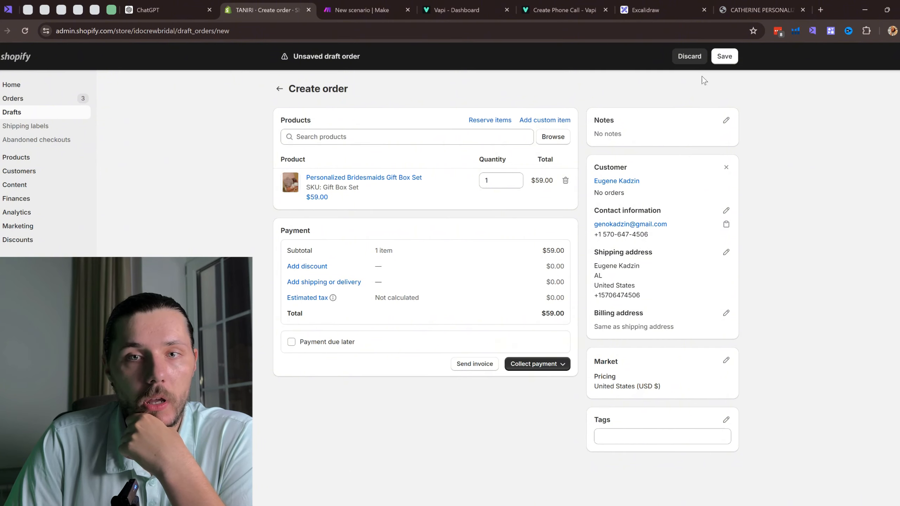
pyautogui.click(725, 57)
# Return to the Make scenario and examine the customer's email, phone and first name in the Shopify trigger's output bundle.
pyautogui.click(361, 9)
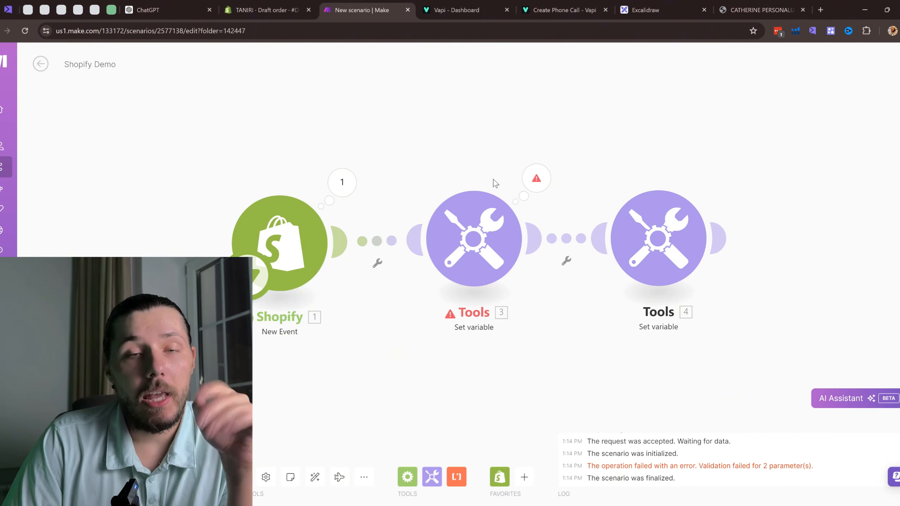
pyautogui.moveTo(601, 169); pyautogui.dragTo(592, 142)
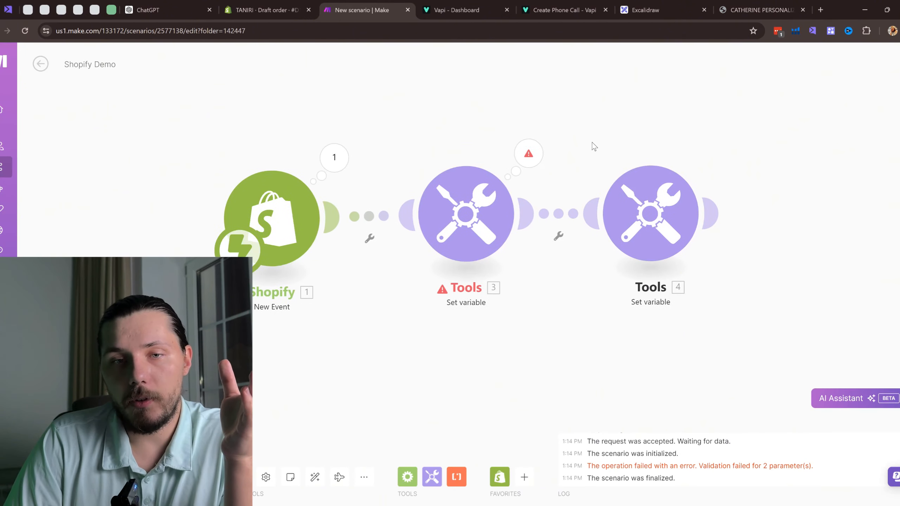
pyautogui.click(346, 155)
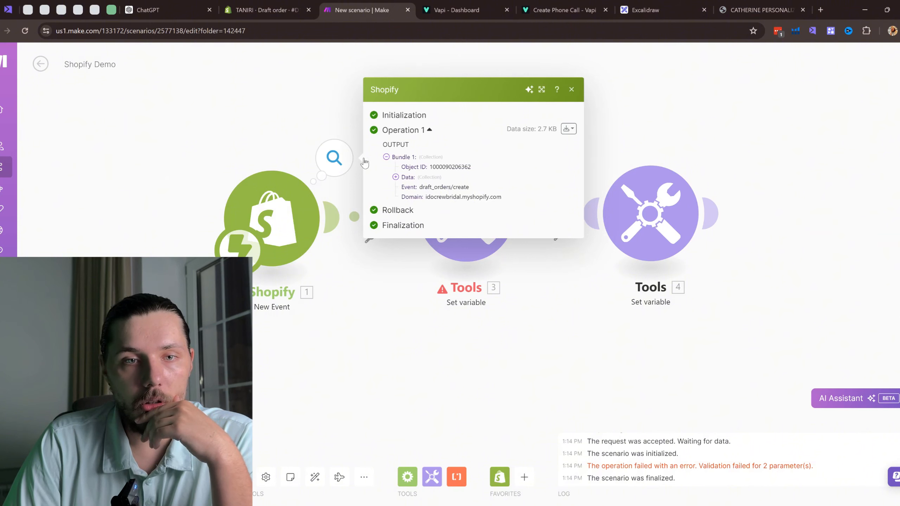
pyautogui.click(396, 177)
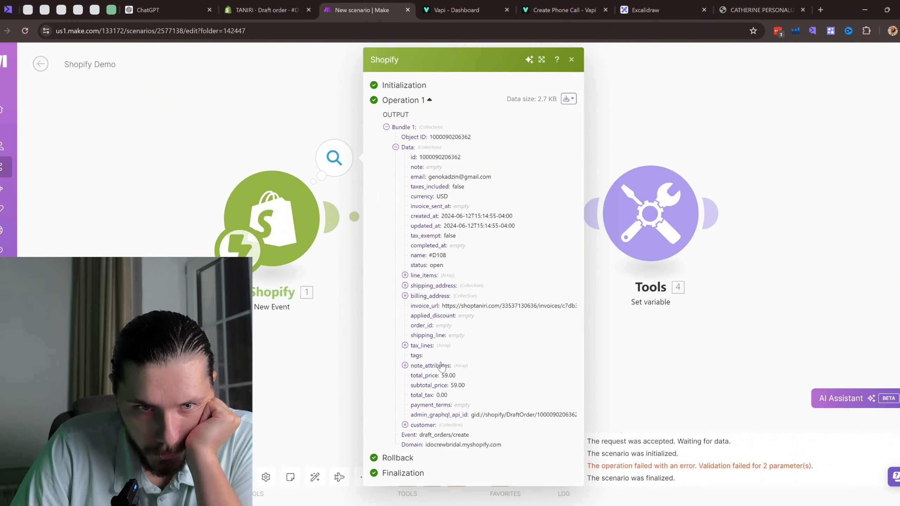
pyautogui.click(405, 425)
pyautogui.scroll(-5, 455, 256)
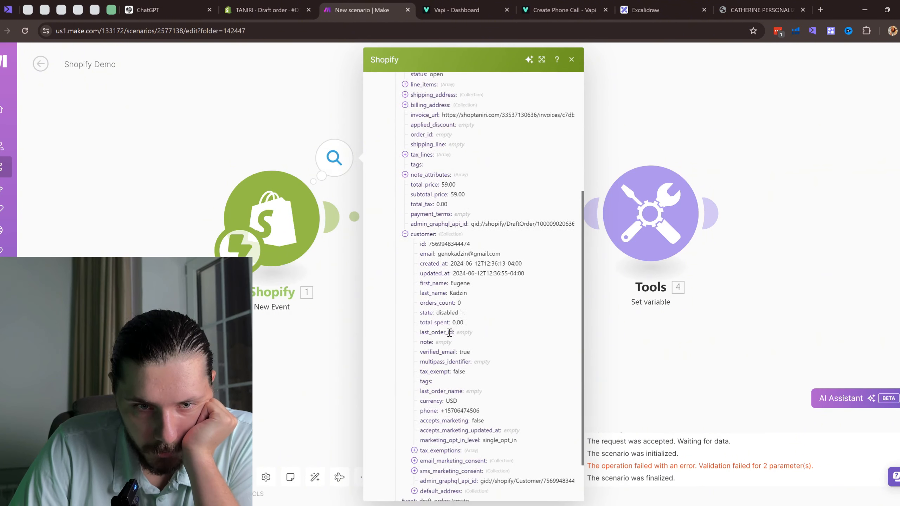
pyautogui.moveTo(442, 248); pyautogui.dragTo(480, 258)
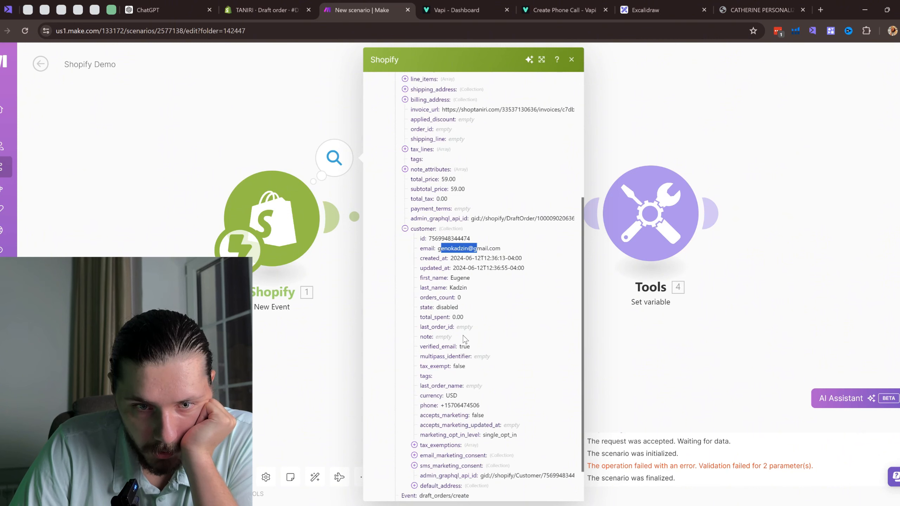
pyautogui.scroll(-1, 465, 339)
pyautogui.moveTo(446, 360); pyautogui.dragTo(483, 364)
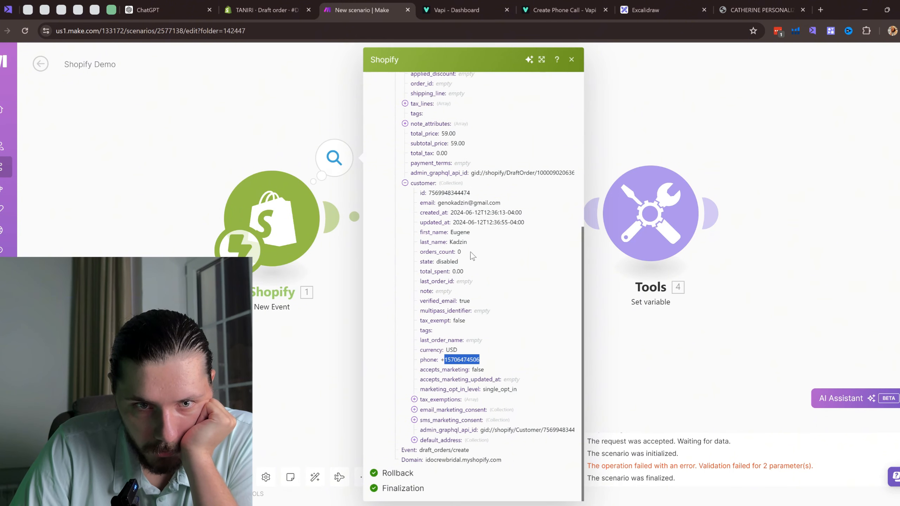
pyautogui.scroll(1, 456, 211)
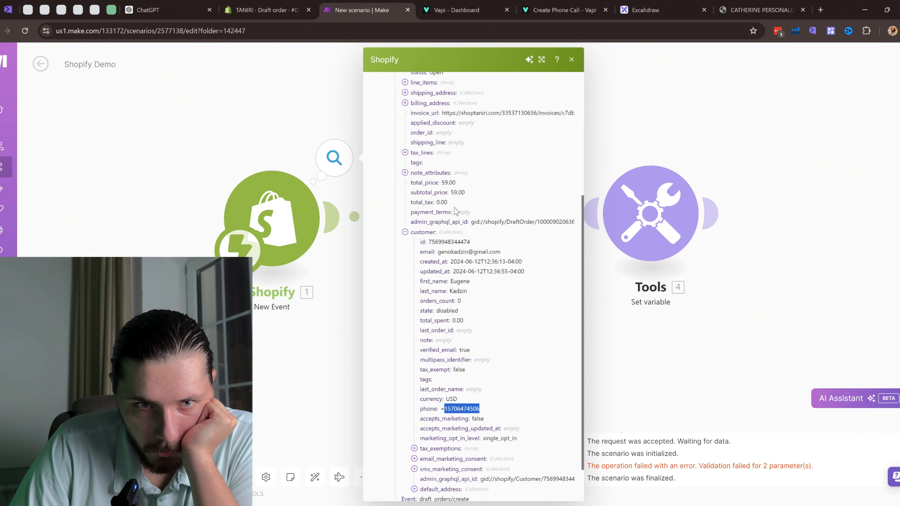
pyautogui.moveTo(451, 282); pyautogui.dragTo(463, 282)
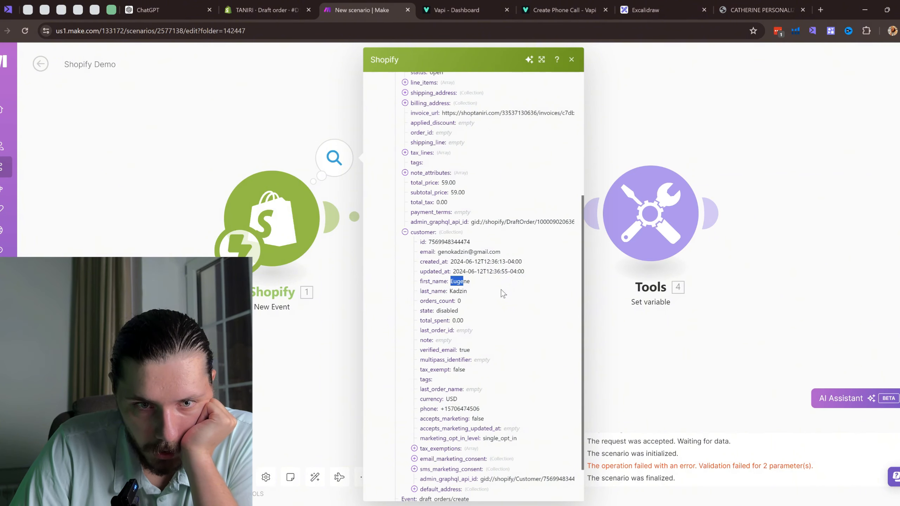
pyautogui.click(656, 312)
# Configure the first Set variable module with the variable name "name" and the Shopify customer's first_name as its value.
pyautogui.click(464, 222)
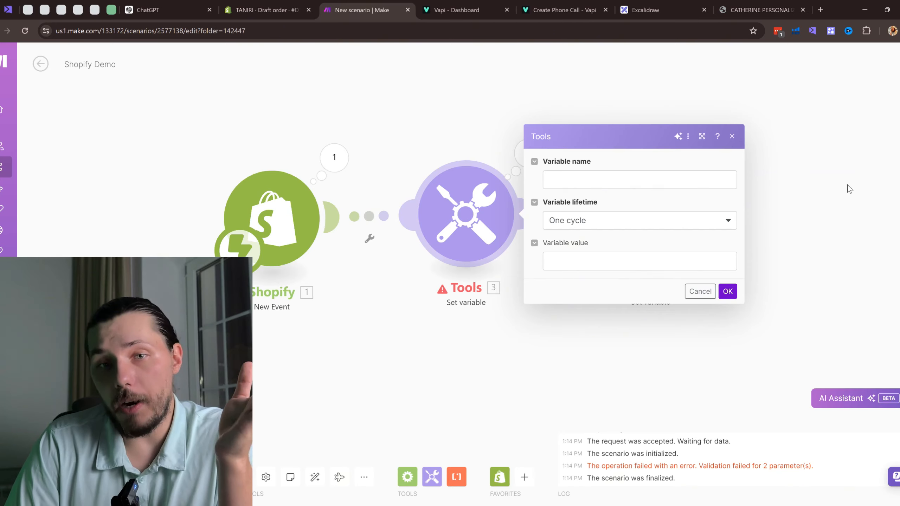
pyautogui.click(594, 179)
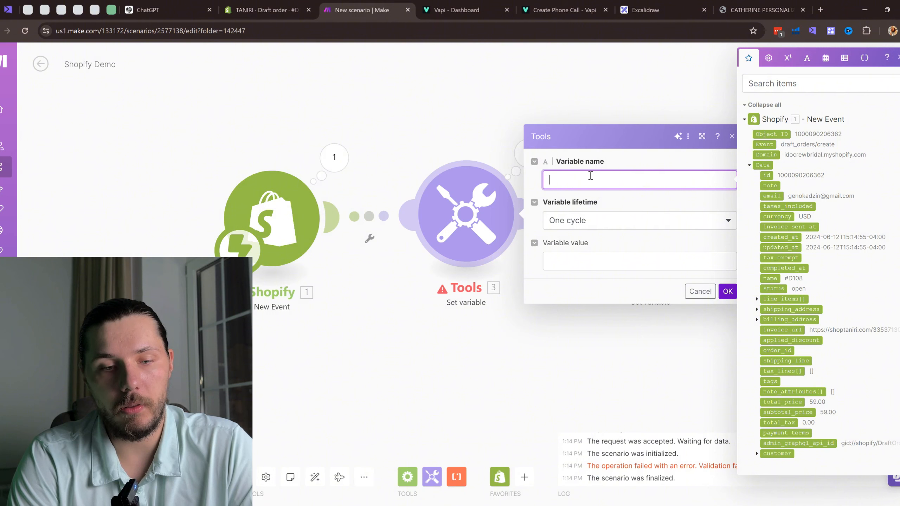
pyautogui.click(584, 261)
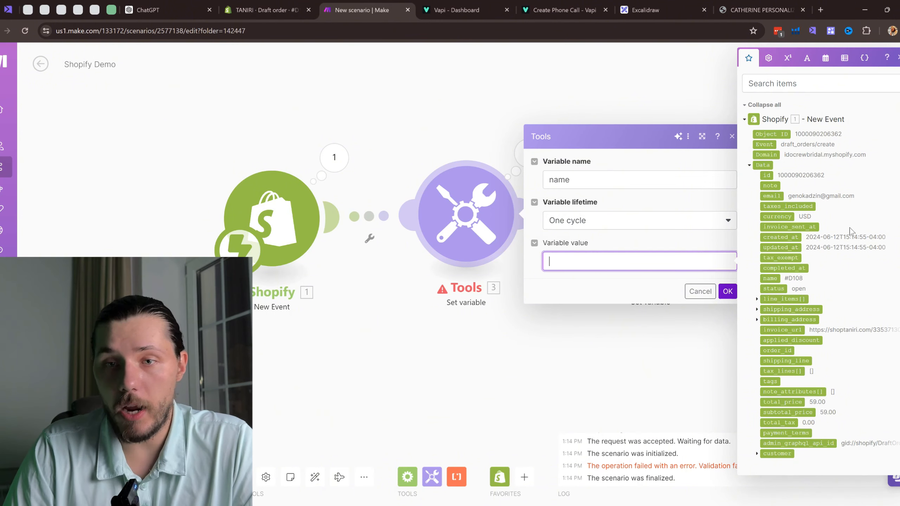
pyautogui.click(758, 456)
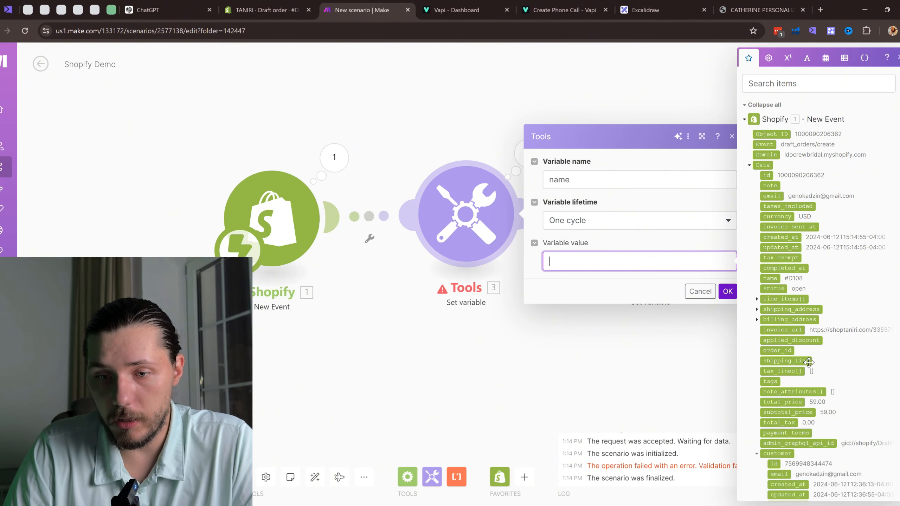
pyautogui.scroll(-6, 808, 363)
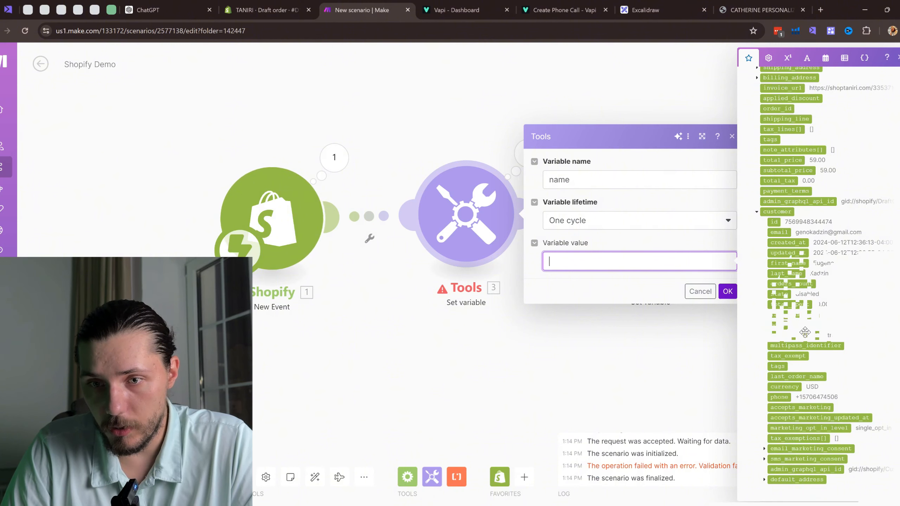
pyautogui.click(797, 263)
pyautogui.click(728, 292)
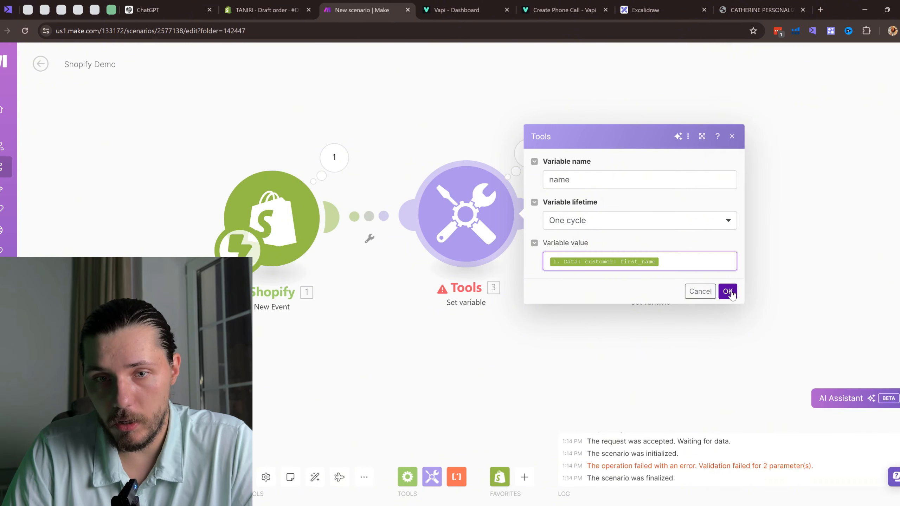
# Configure the second Set variable module with the variable name "phone" and the Shopify customer's phone as its value.
pyautogui.click(651, 212)
pyautogui.click(770, 175)
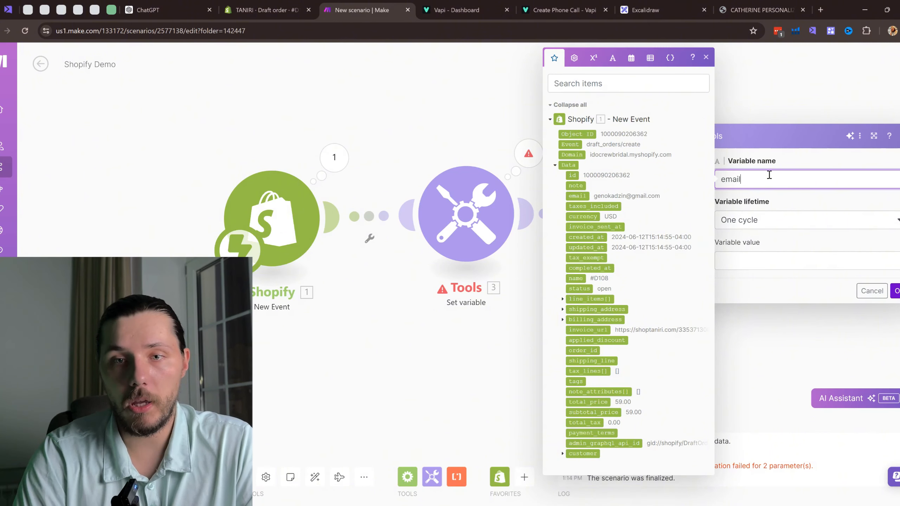
pyautogui.click(757, 262)
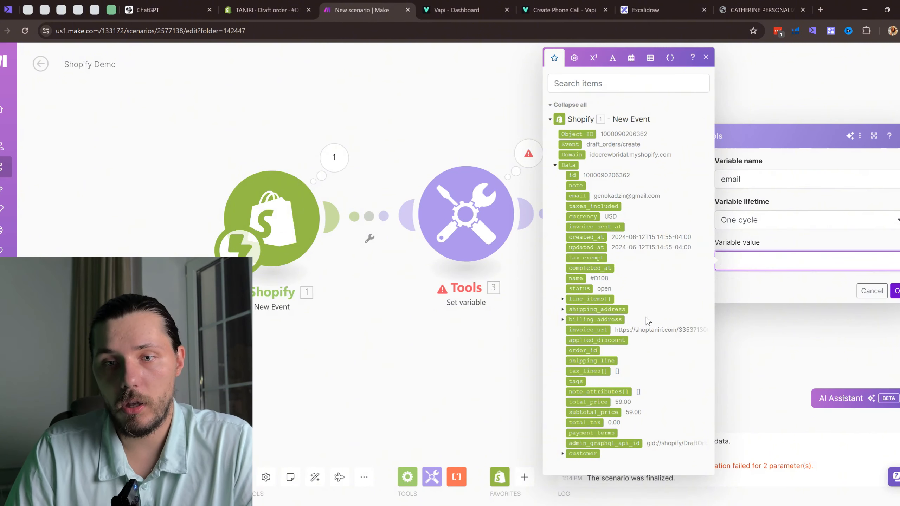
pyautogui.click(562, 454)
pyautogui.scroll(-5, 634, 375)
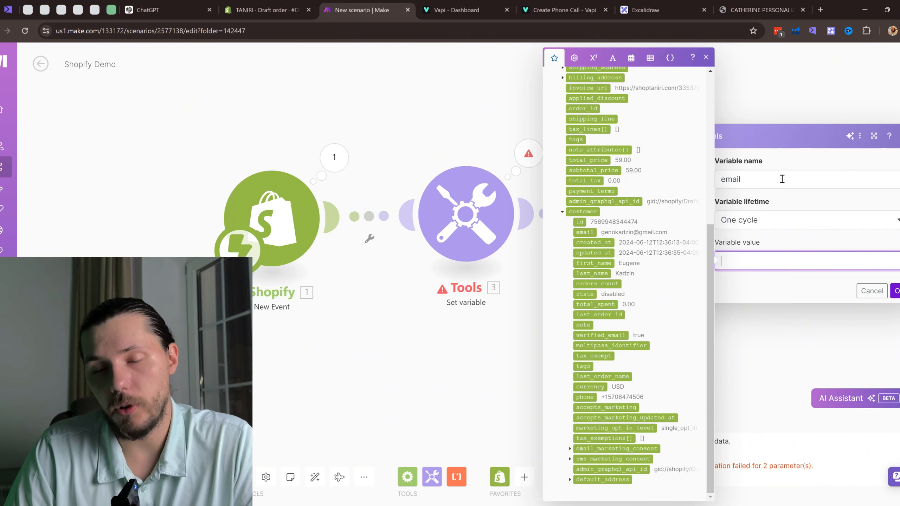
pyautogui.click(585, 397)
pyautogui.doubleClick(733, 178)
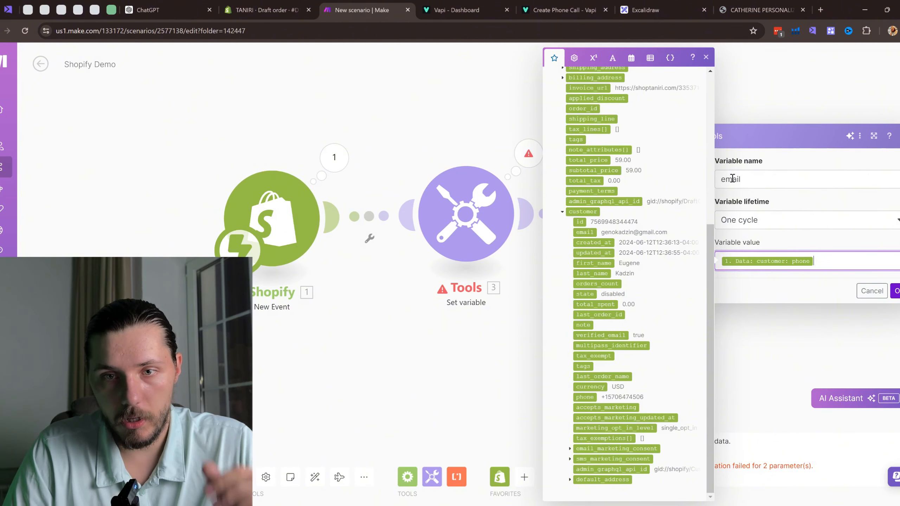
pyautogui.write('phone')
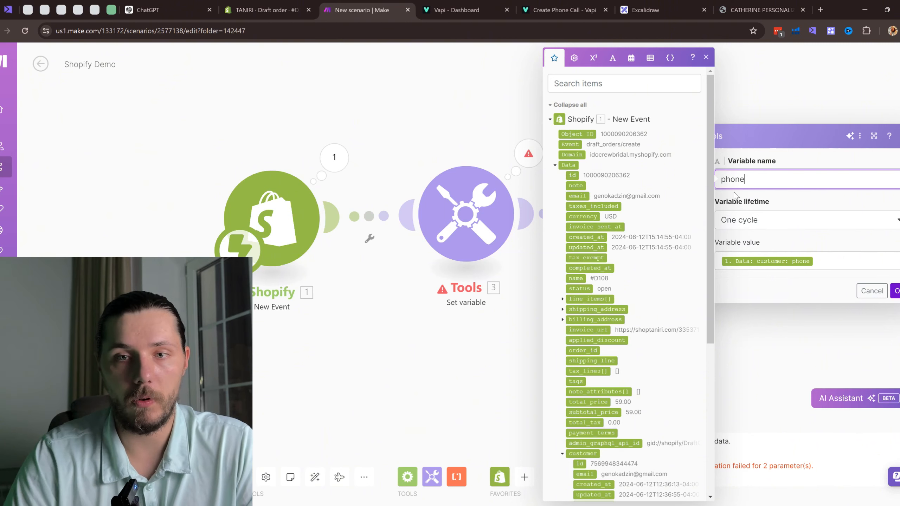
pyautogui.click(897, 291)
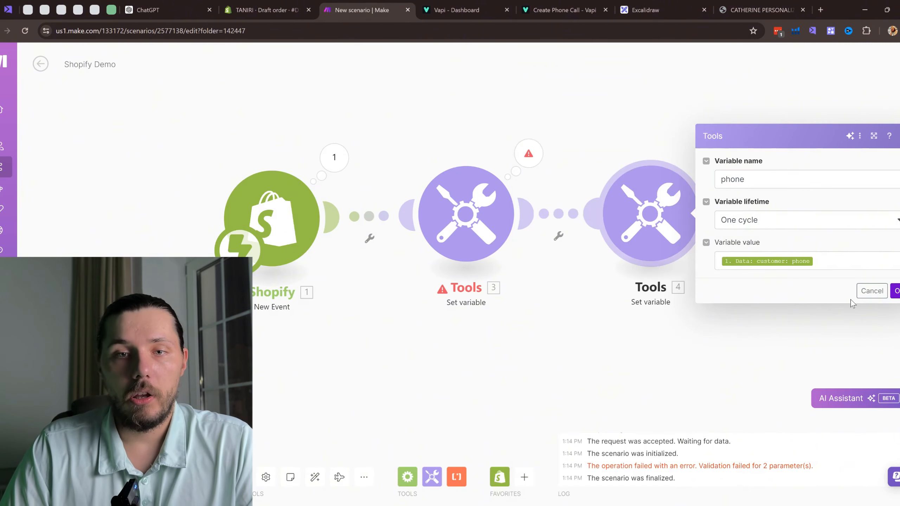
pyautogui.click(873, 291)
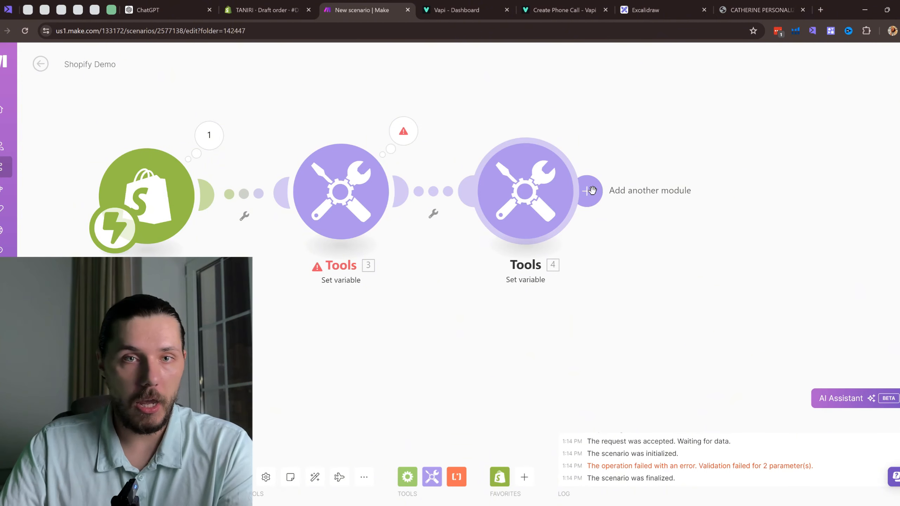
# Switch to Vapi, search the web for its documentation in a new tab, and place the opened docs beside the dashboard tab.
pyautogui.click(460, 4)
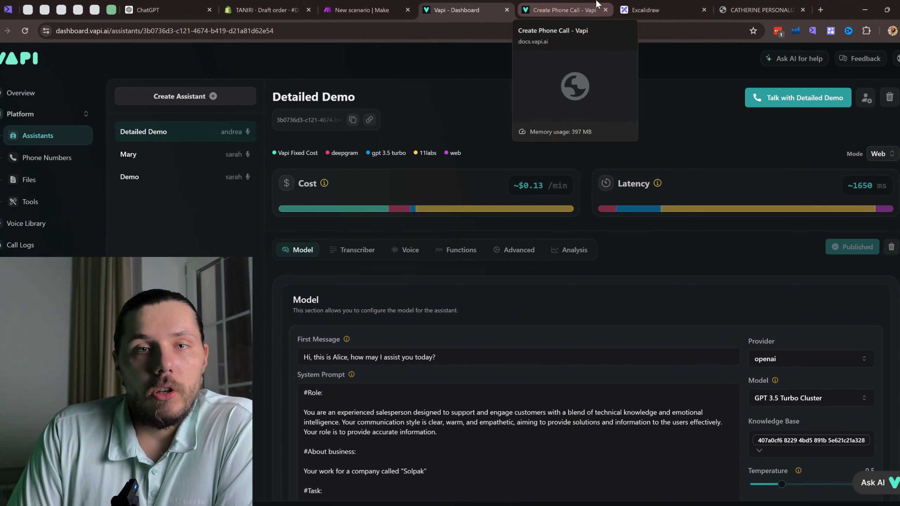
pyautogui.click(820, 10)
pyautogui.write('vapi d')
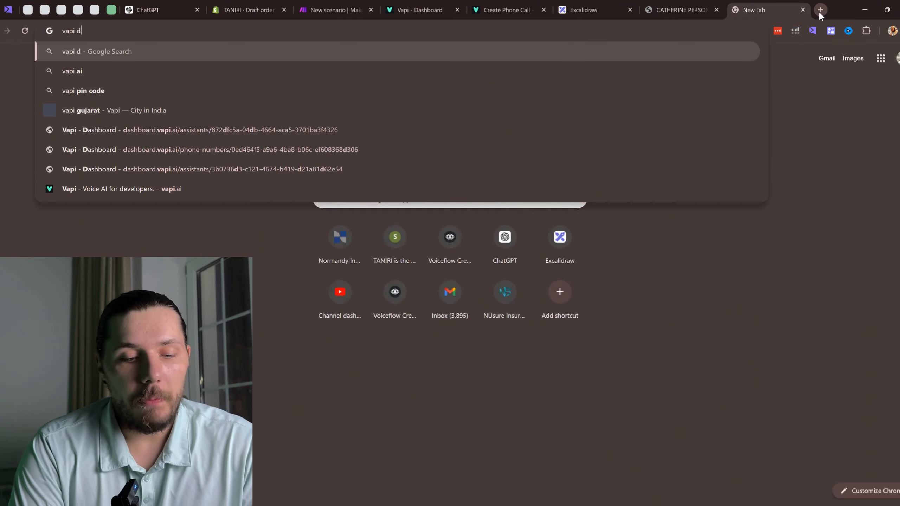
pyautogui.write('ocumenation')
pyautogui.press('Return')
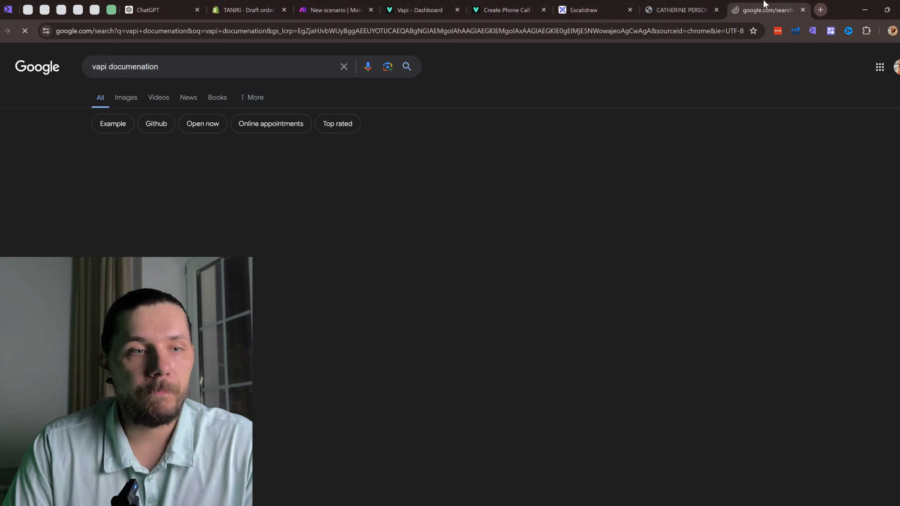
pyautogui.click(147, 214)
pyautogui.moveTo(728, 8); pyautogui.dragTo(548, 12)
pyautogui.click(544, 10)
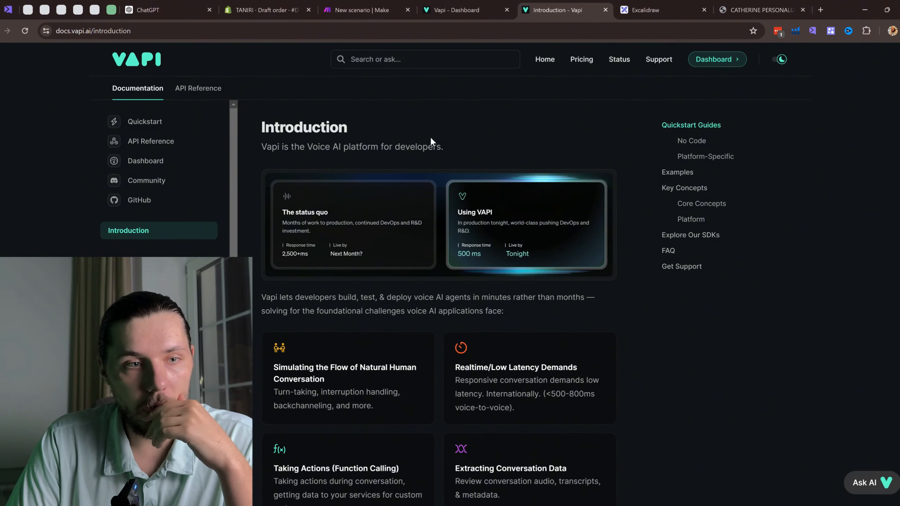
# Skim the Vapi documentation's Introduction page and open the API Reference.
pyautogui.scroll(-10, 423, 196)
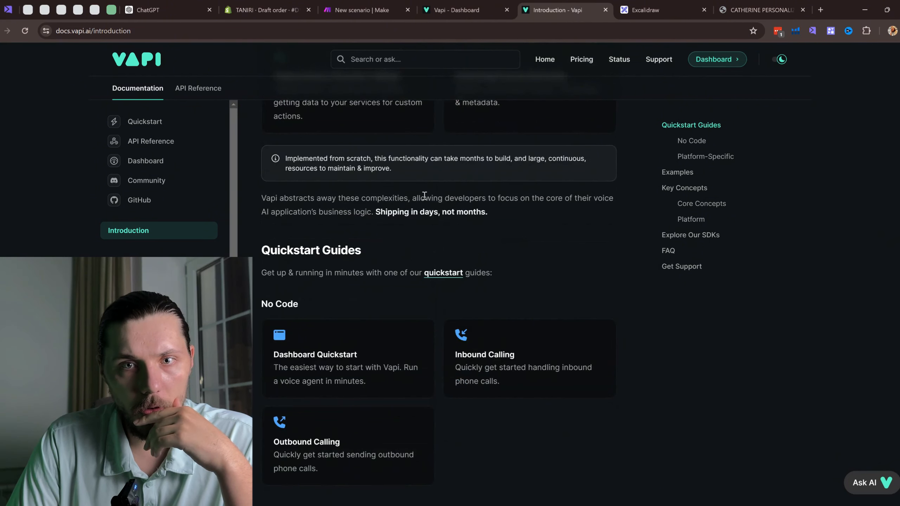
pyautogui.scroll(-5, 424, 196)
pyautogui.scroll(15, 356, 220)
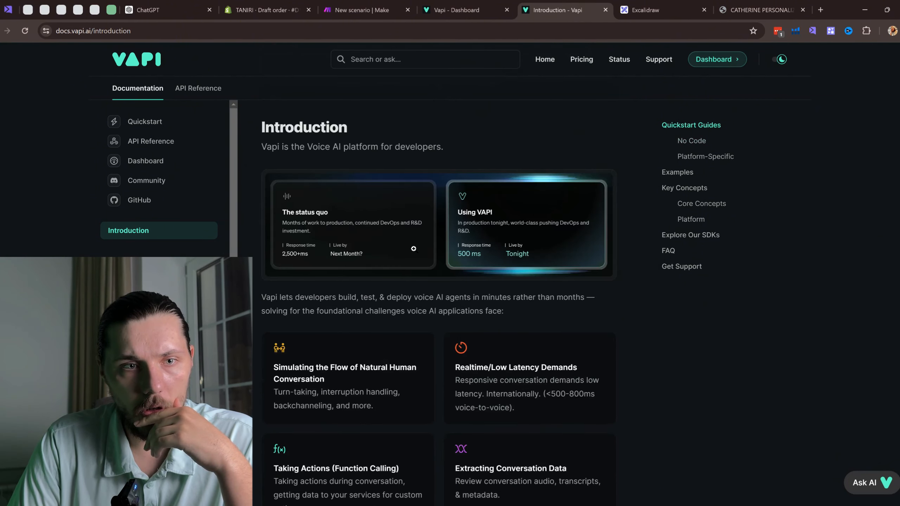
pyautogui.click(148, 141)
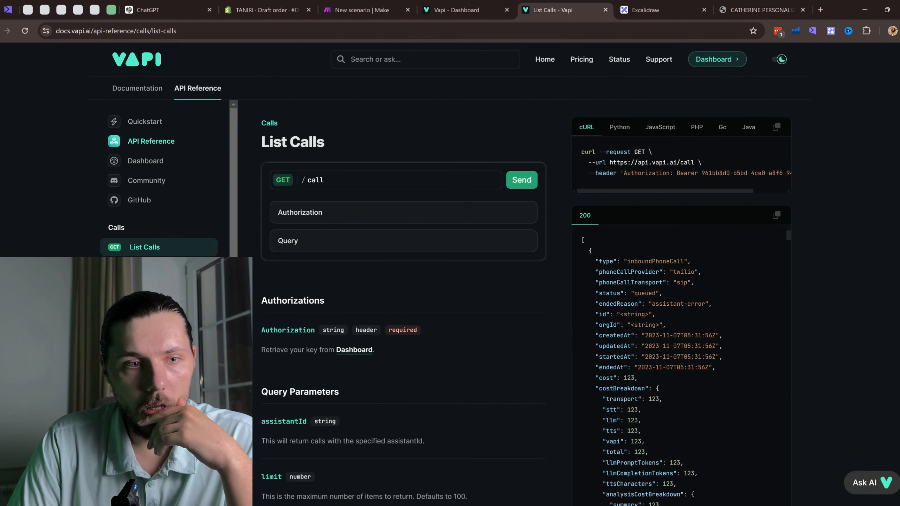
# Reopen the Vapi dashboard from the documentation in a separate tab placed before the docs, and expand its Platform section.
pyautogui.click(508, 10)
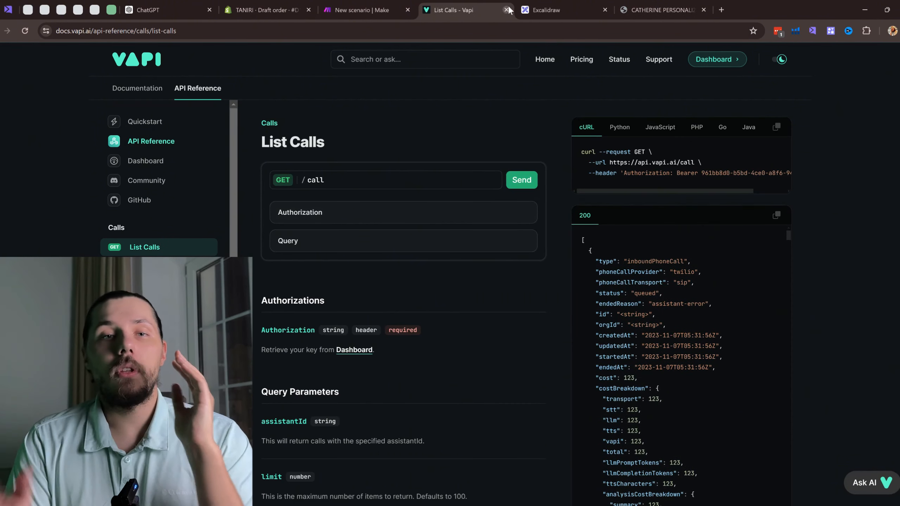
pyautogui.click(722, 9)
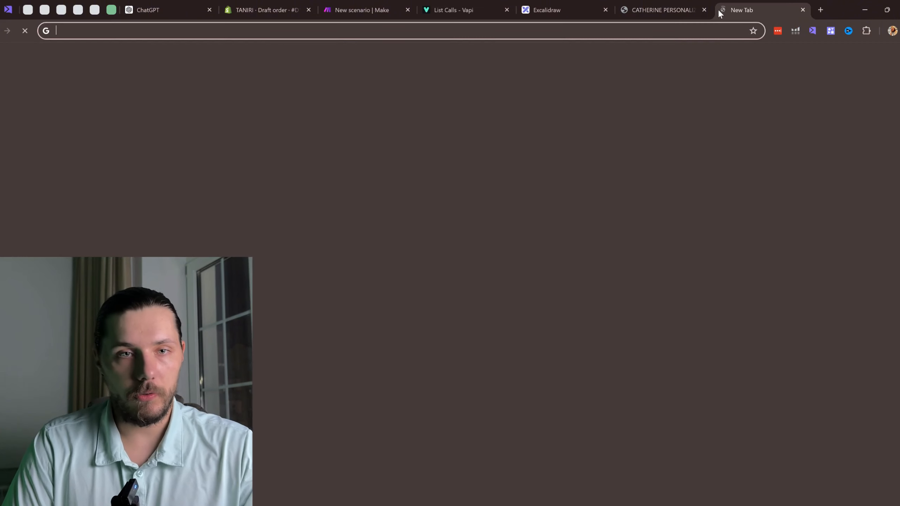
pyautogui.click(453, 4)
pyautogui.rightClick(713, 61)
pyautogui.click(728, 68)
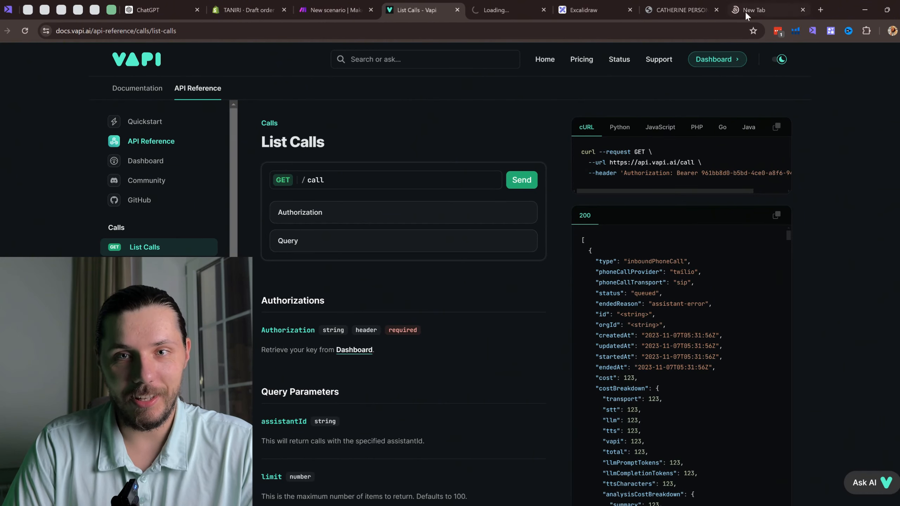
pyautogui.moveTo(506, 5); pyautogui.dragTo(444, 4)
pyautogui.click(509, 4)
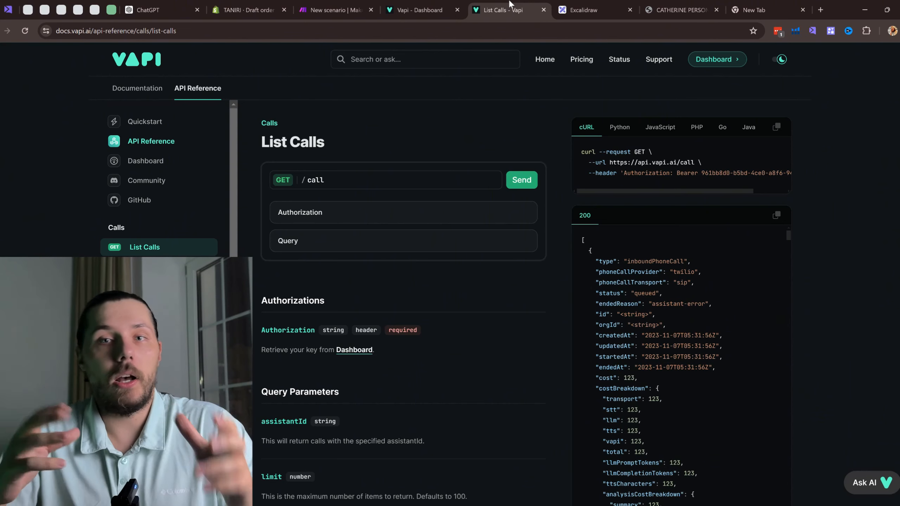
pyautogui.click(429, 6)
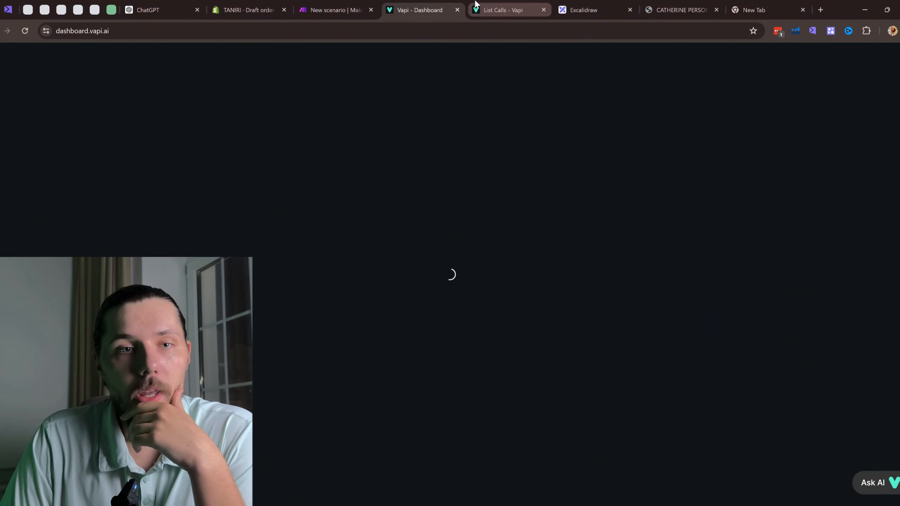
pyautogui.click(11, 95)
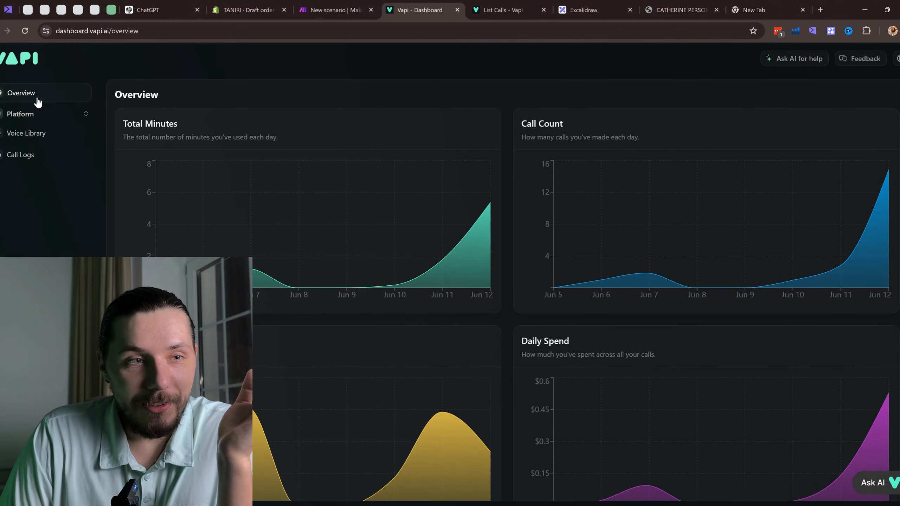
pyautogui.click(86, 114)
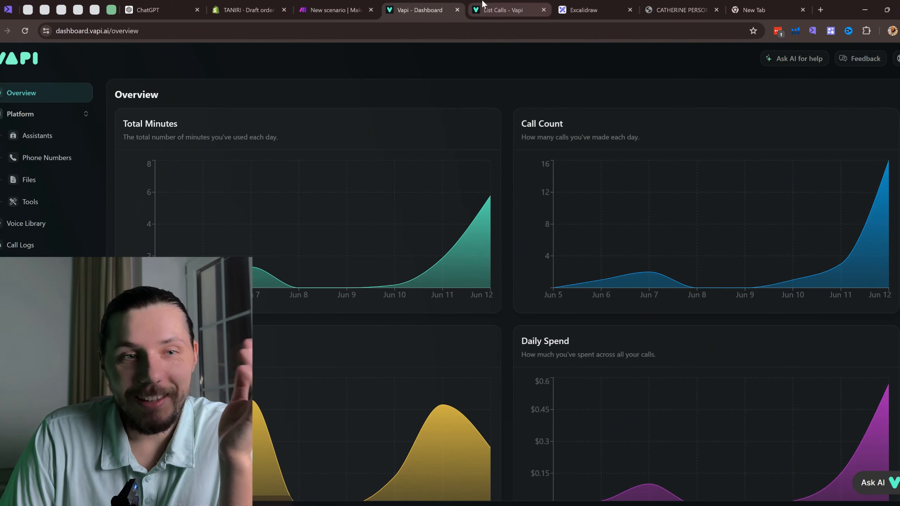
# Open the Create Phone Call endpoint in the Vapi API Reference and expand its Authorization section.
pyautogui.click(495, 5)
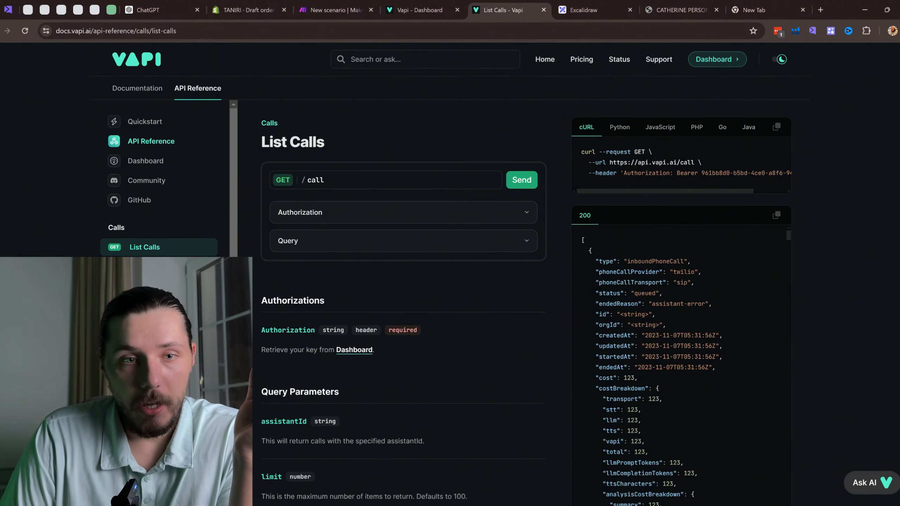
pyautogui.click(156, 266)
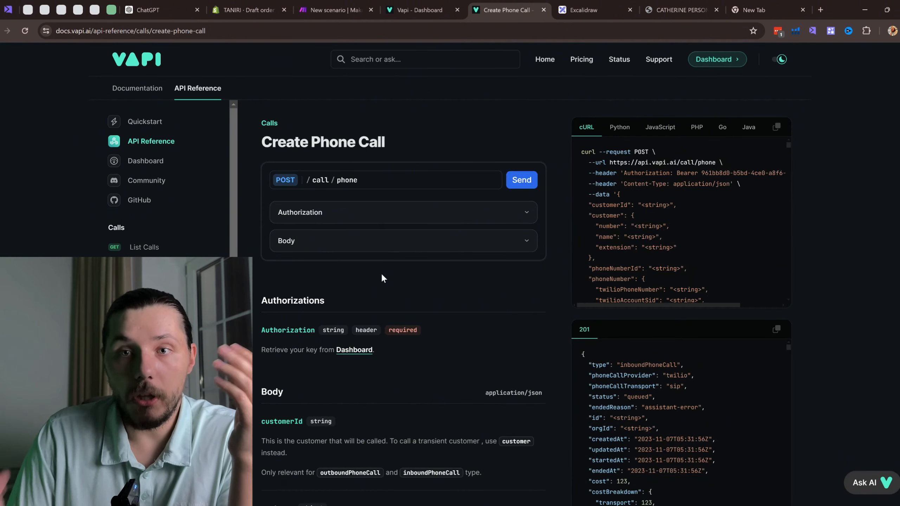
pyautogui.click(358, 7)
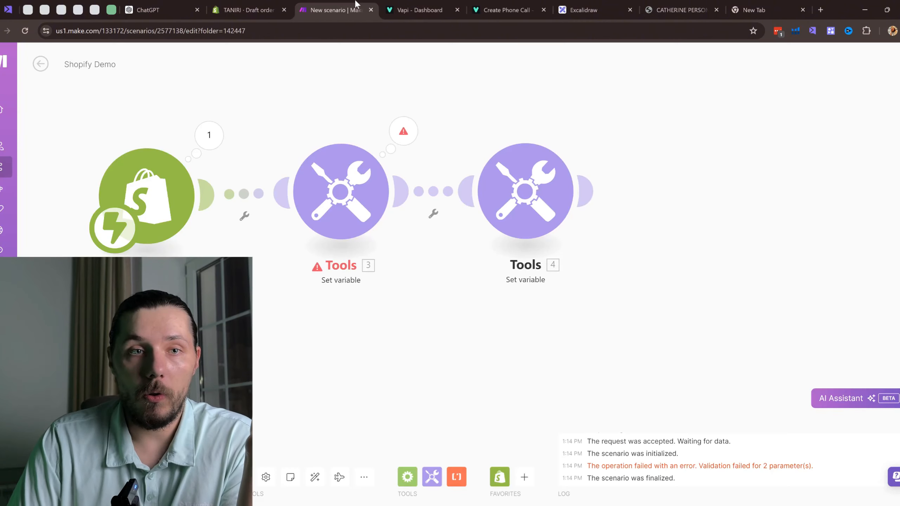
pyautogui.click(498, 5)
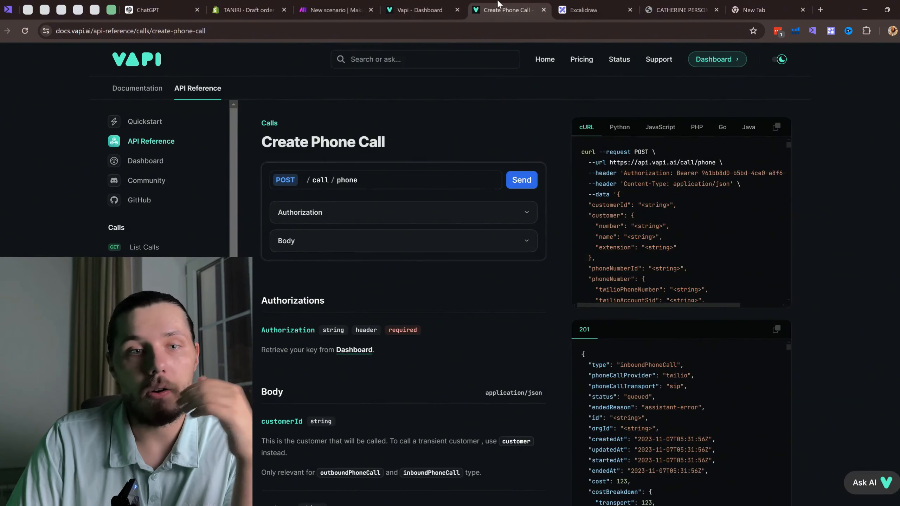
pyautogui.click(421, 214)
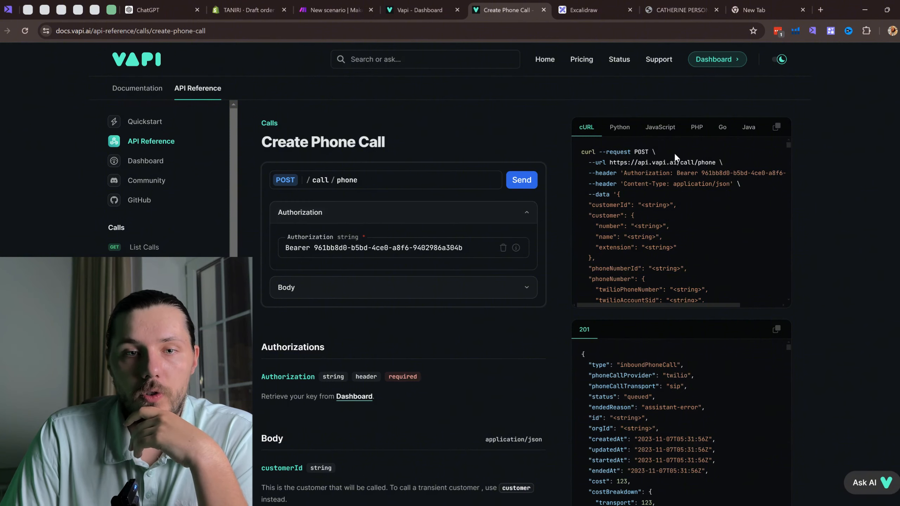
# Examine the full cURL sample request for Create Phone Call, including its headers and JSON data.
pyautogui.moveTo(585, 152); pyautogui.dragTo(535, 228)
pyautogui.scroll(-8, 681, 252)
pyautogui.scroll(-10, 676, 231)
pyautogui.scroll(15, 622, 230)
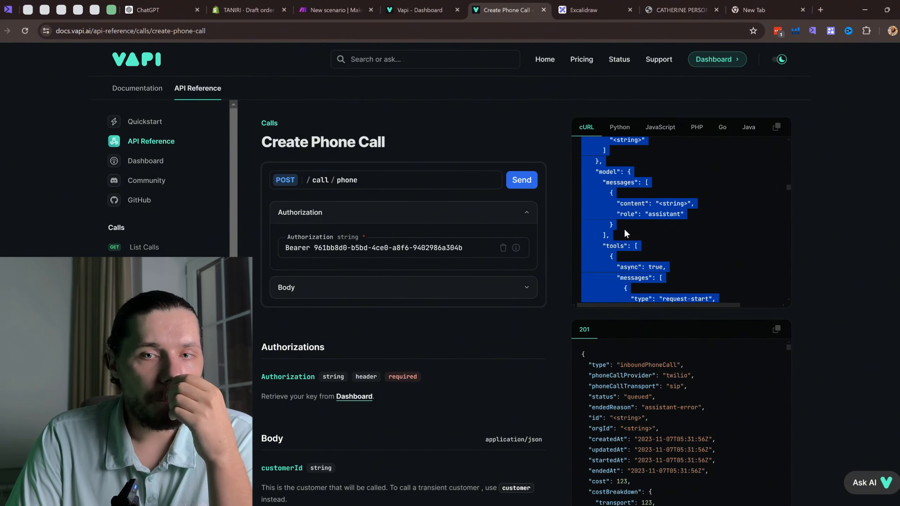
pyautogui.click(625, 230)
pyautogui.scroll(1, 677, 233)
pyautogui.scroll(-3, 677, 237)
pyautogui.scroll(-5, 479, 301)
pyautogui.scroll(5, 484, 208)
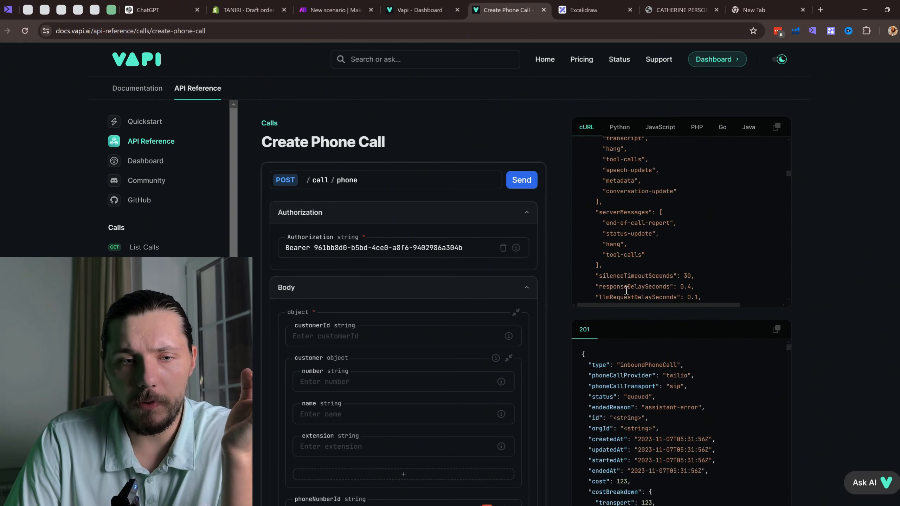
pyautogui.scroll(10, 638, 221)
pyautogui.scroll(5, 636, 220)
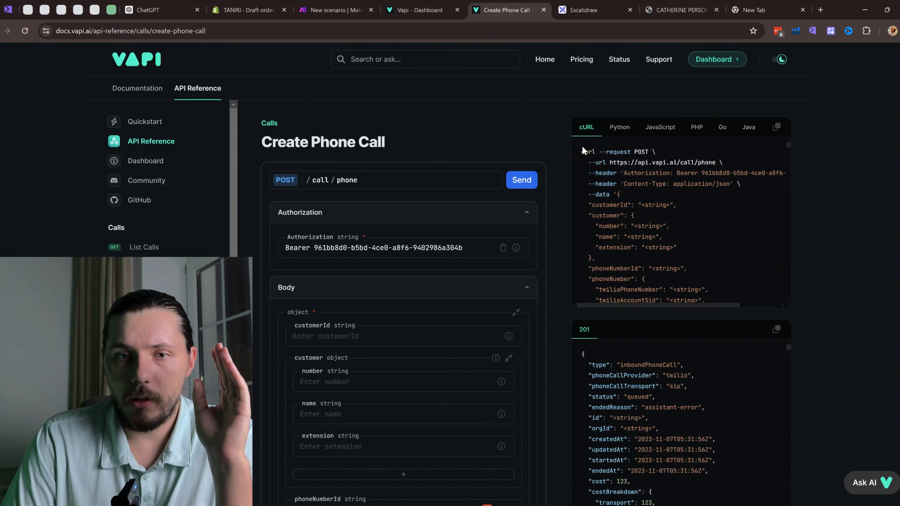
pyautogui.moveTo(581, 145); pyautogui.dragTo(645, 280)
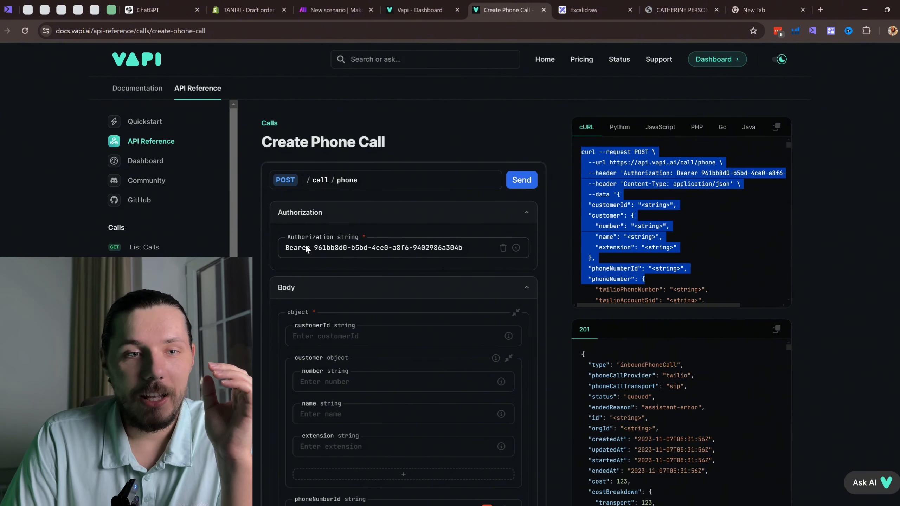
# Check where the authorization bearer key comes from in Vapi's organization settings, and review the customer fields in the Create Phone Call body.
pyautogui.moveTo(323, 249); pyautogui.dragTo(462, 248)
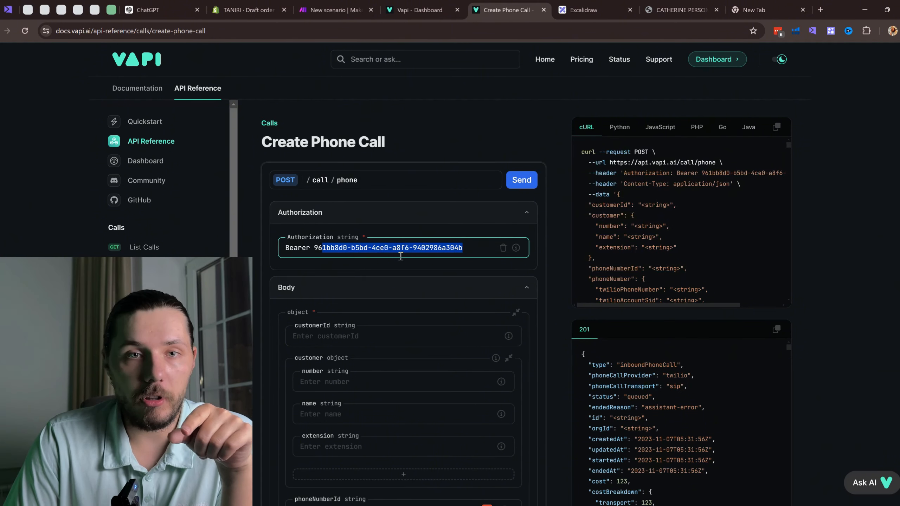
pyautogui.click(422, 9)
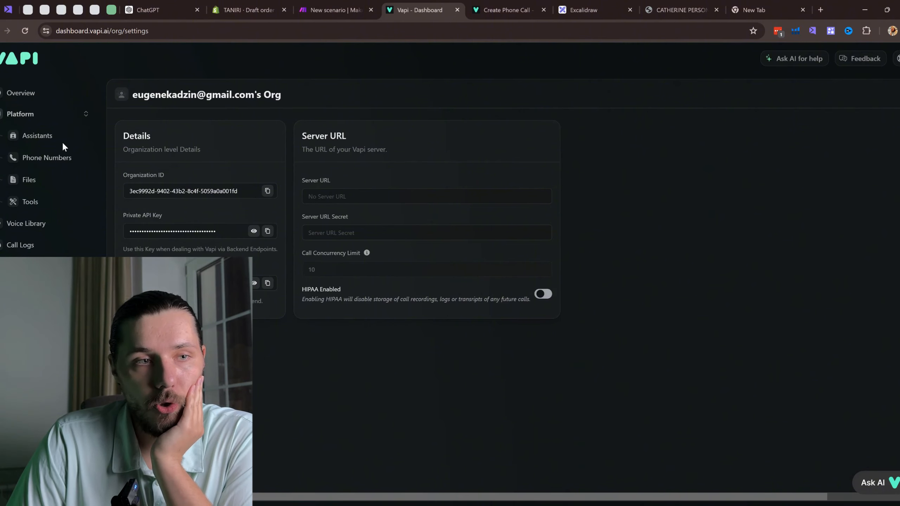
pyautogui.click(42, 138)
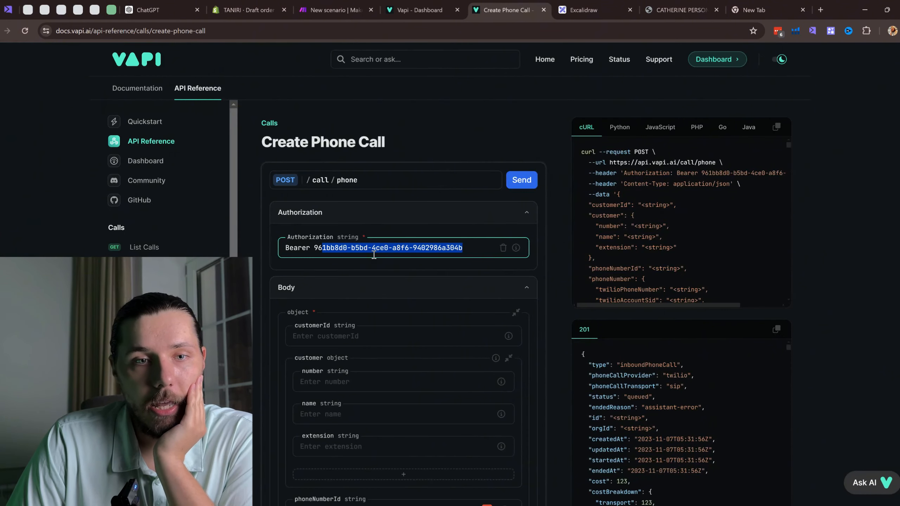
pyautogui.click(344, 251)
pyautogui.scroll(-4, 340, 269)
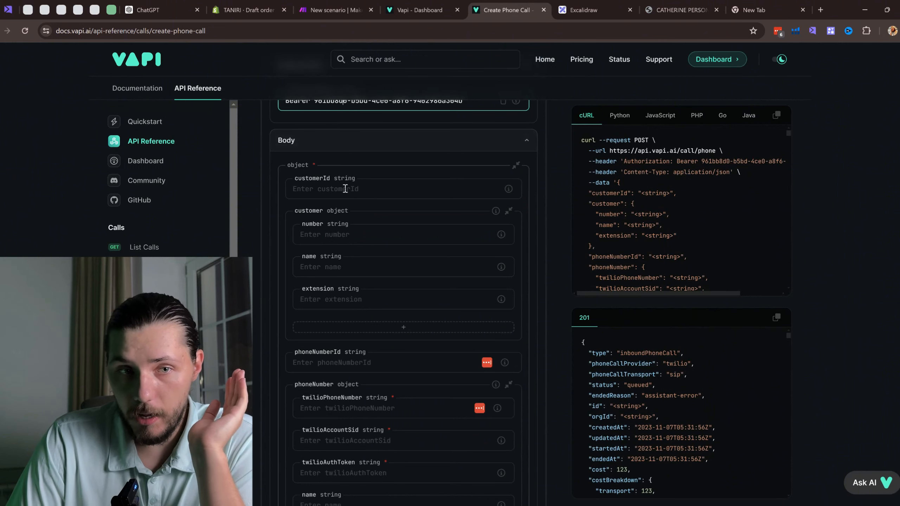
pyautogui.click(345, 187)
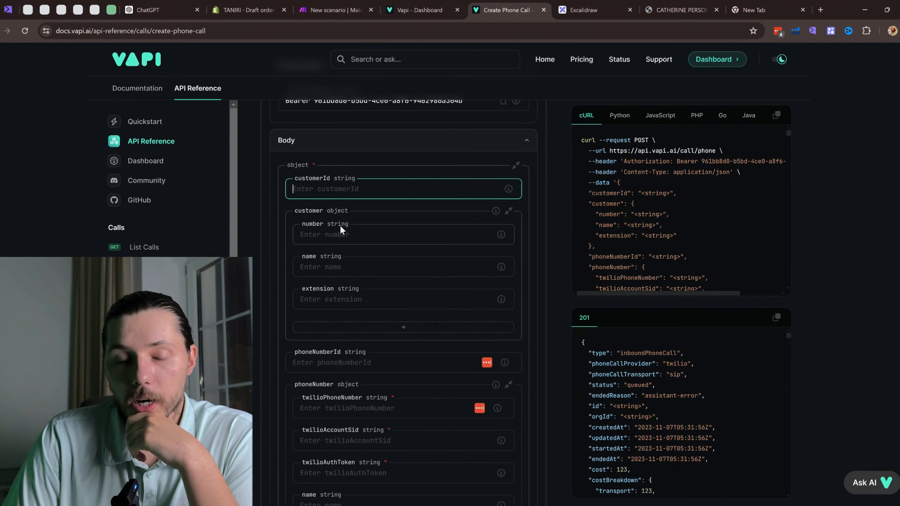
# Fill the body's customer object with a placeholder phone number and the placeholder name "zzzzzzzzzzzzz".
pyautogui.click(334, 234)
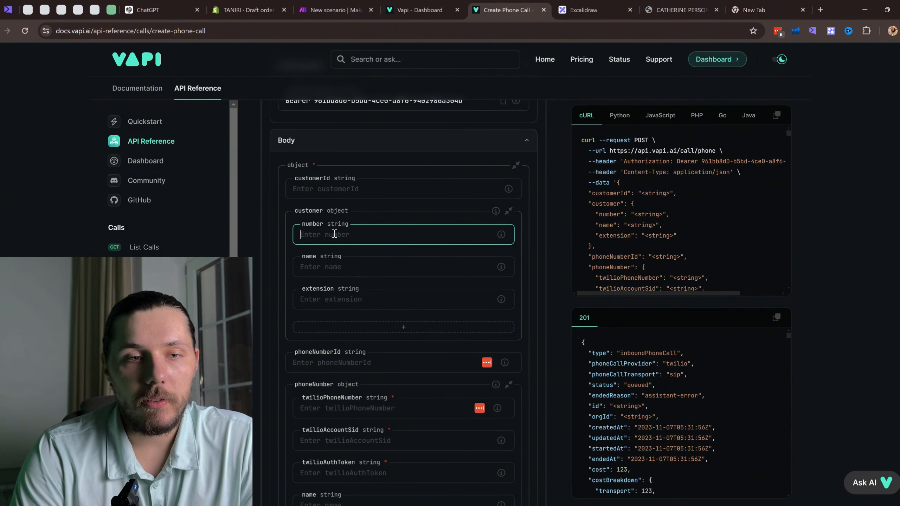
pyautogui.write('999')
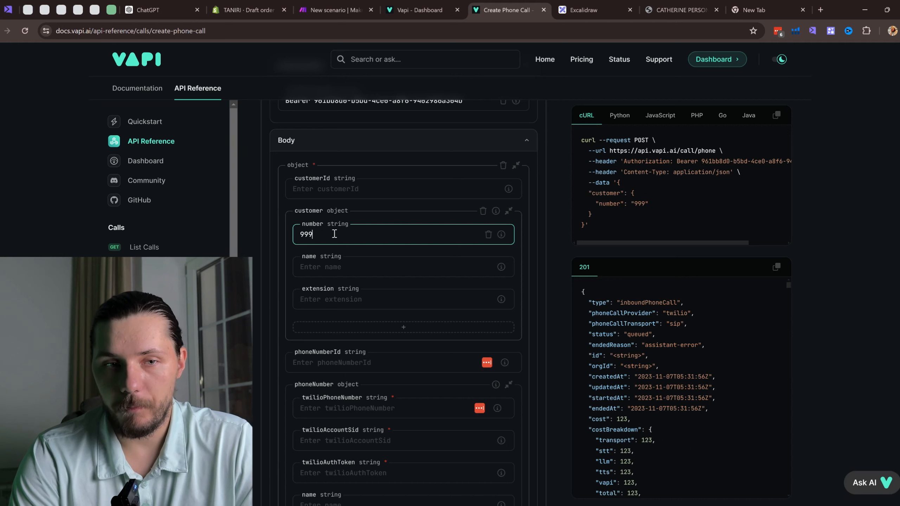
pyautogui.write('9999999')
pyautogui.moveTo(342, 234); pyautogui.dragTo(296, 238)
pyautogui.hotkey('ctrl', 'c')
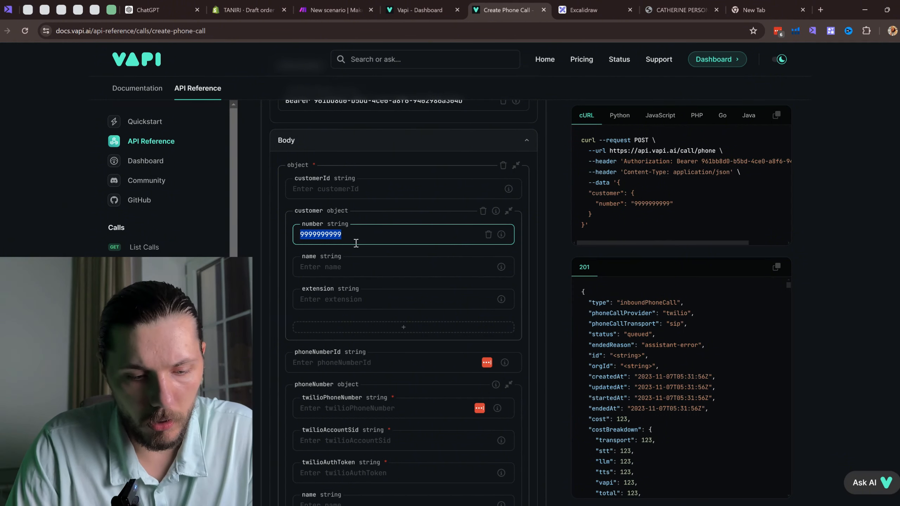
pyautogui.press('BackSpace')
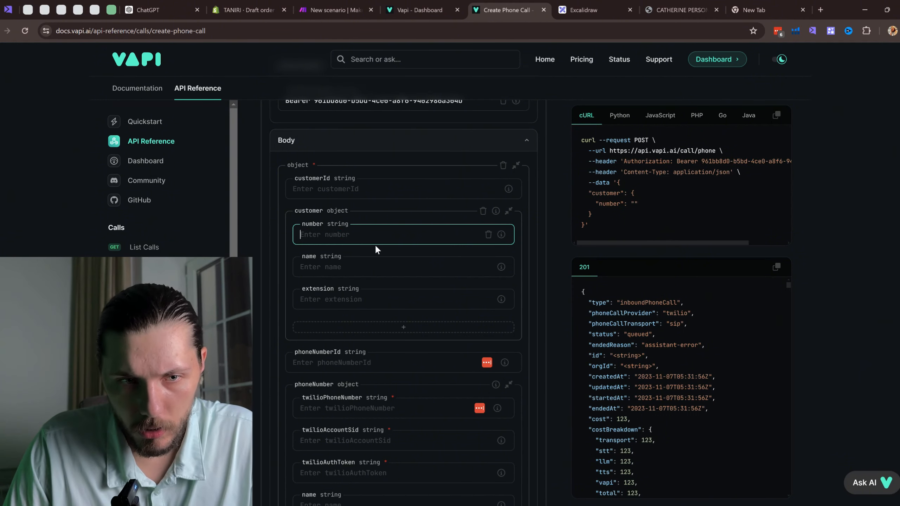
pyautogui.hotkey('ctrl', 'v')
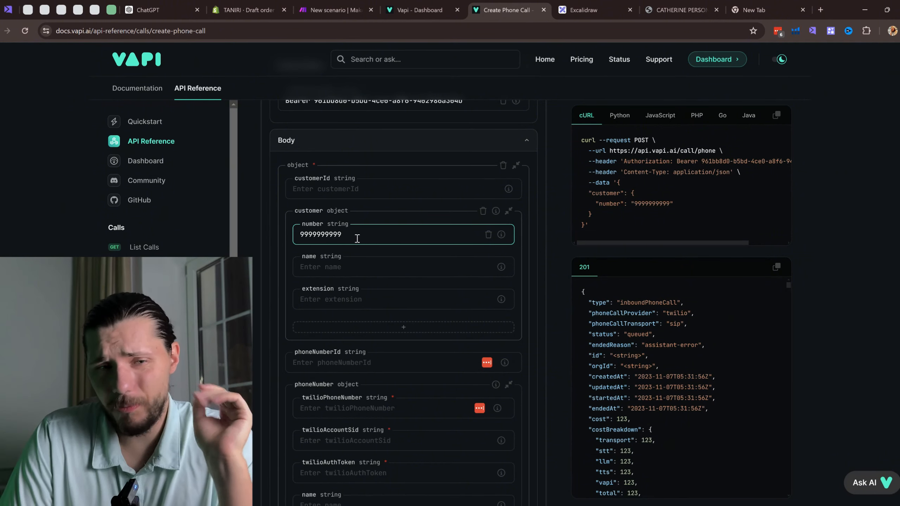
pyautogui.click(325, 268)
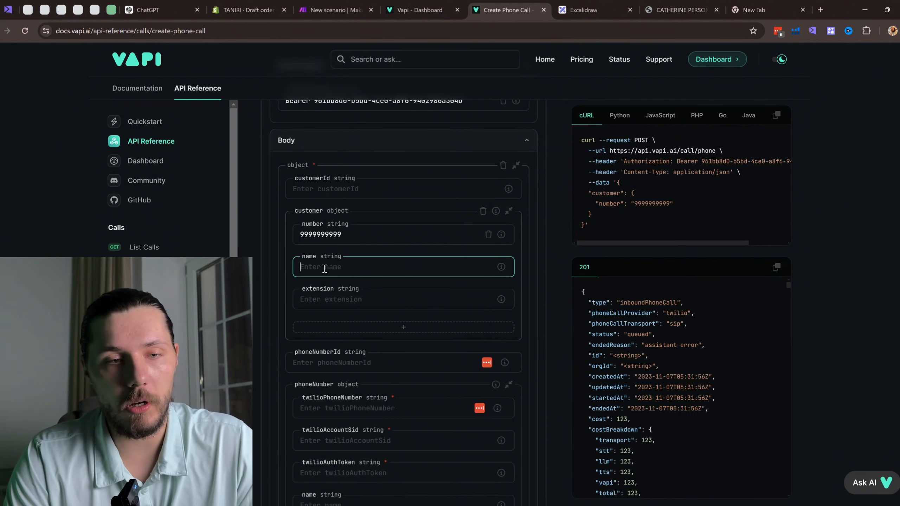
pyautogui.write('zz')
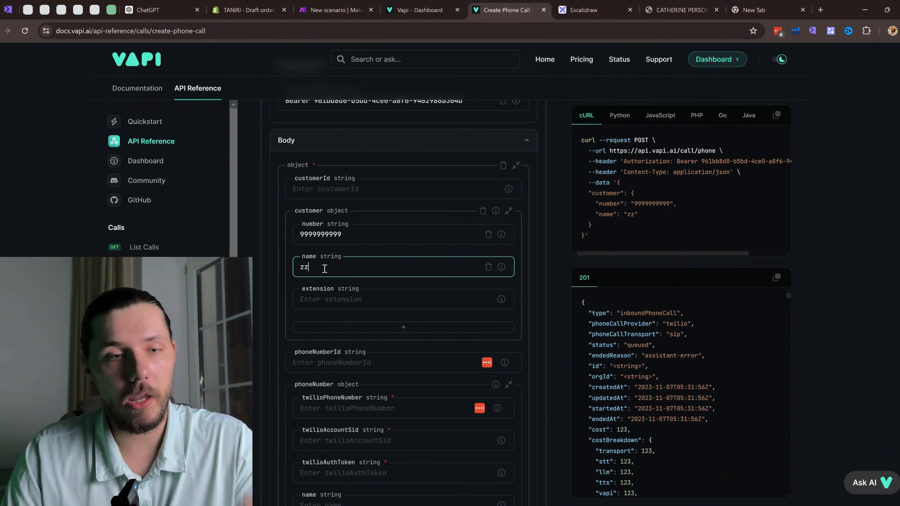
pyautogui.write('zzzzzzzzzzz')
# Fill the phoneNumberId field with the ID of the Unlabeled phone number assigned to Mary in the Vapi dashboard.
pyautogui.scroll(-2, 326, 268)
pyautogui.click(343, 316)
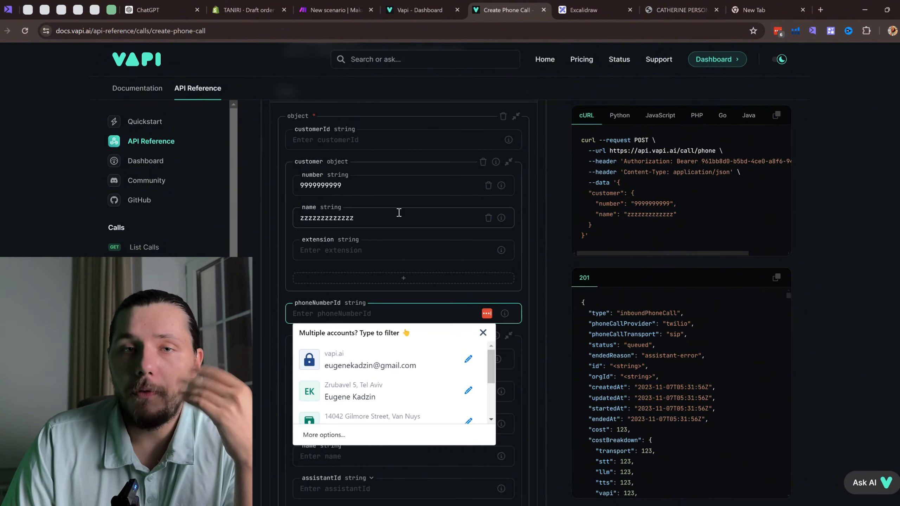
pyautogui.click(426, 5)
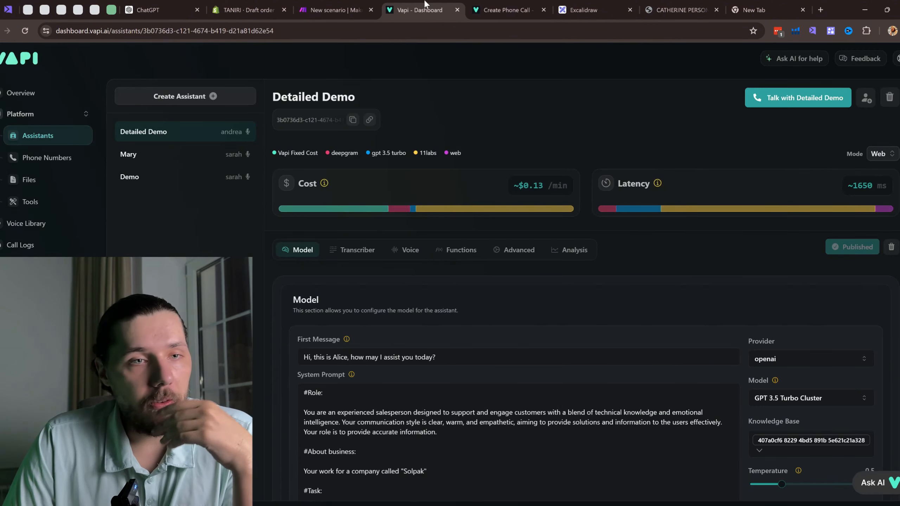
pyautogui.click(61, 158)
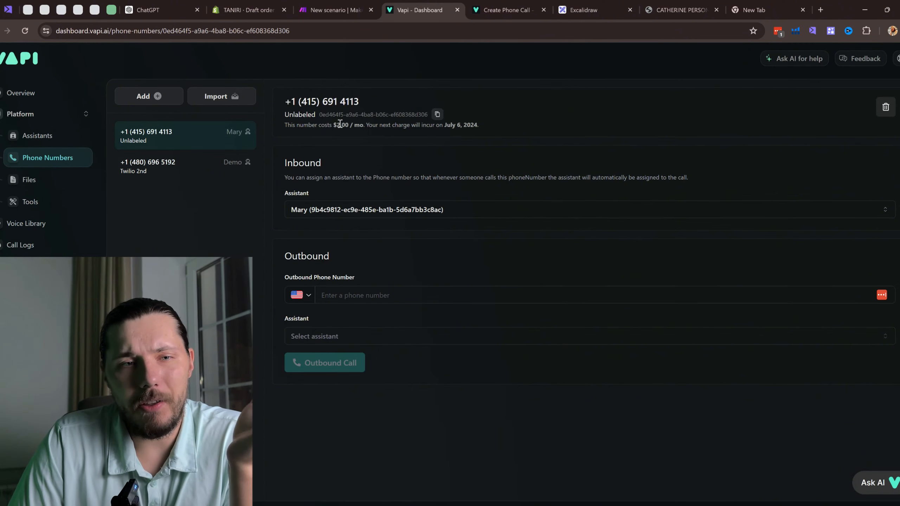
pyautogui.moveTo(326, 126); pyautogui.dragTo(363, 127)
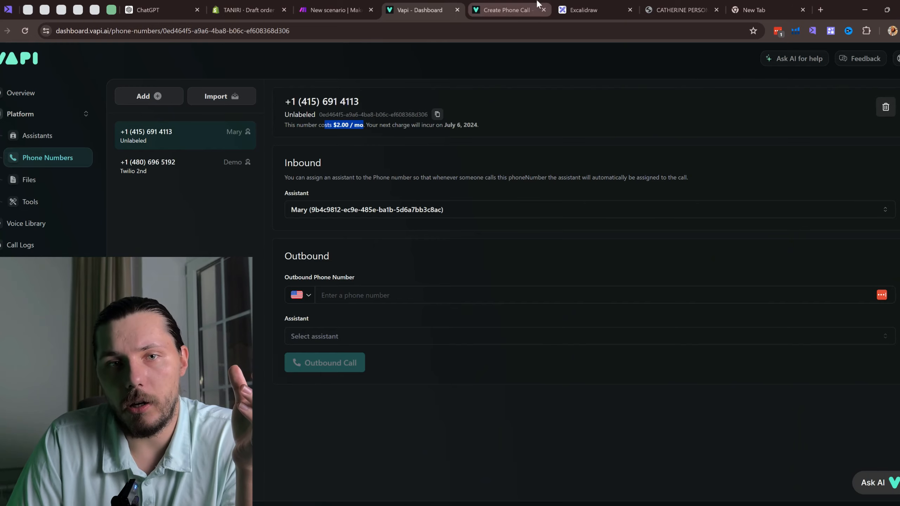
pyautogui.click(511, 10)
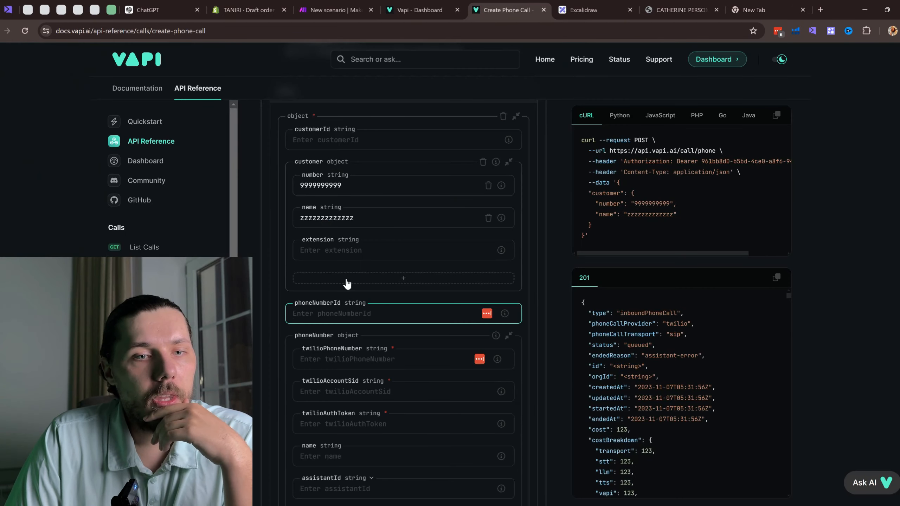
pyautogui.click(442, 10)
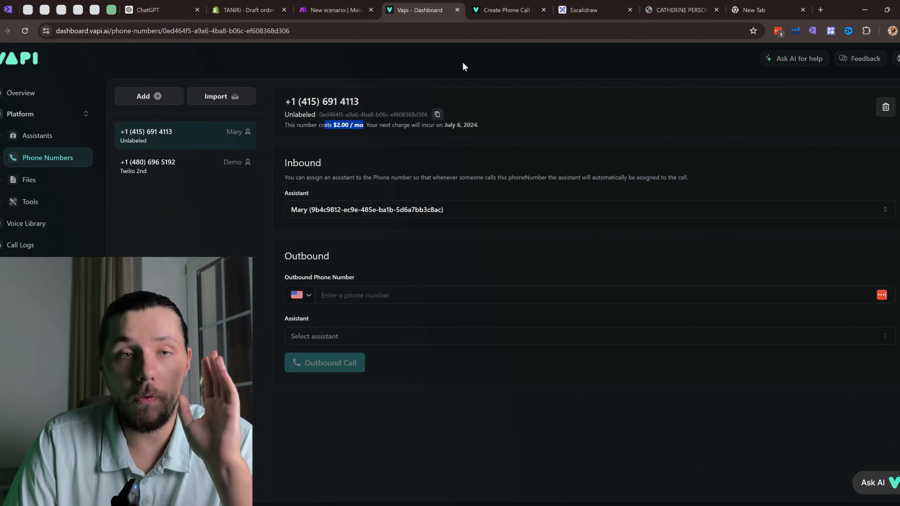
pyautogui.click(525, 4)
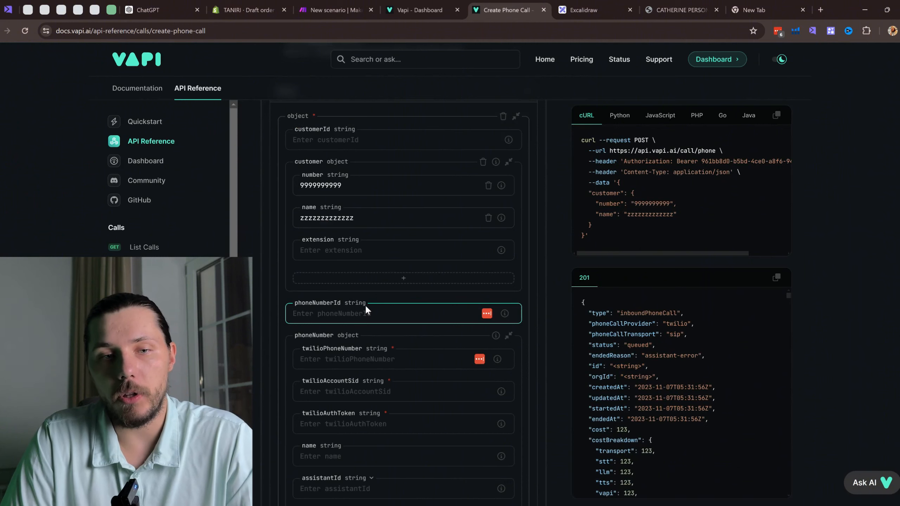
pyautogui.click(421, 311)
pyautogui.write('0ed464f5-a9a6-4ba8-b06c-ef608368d306')
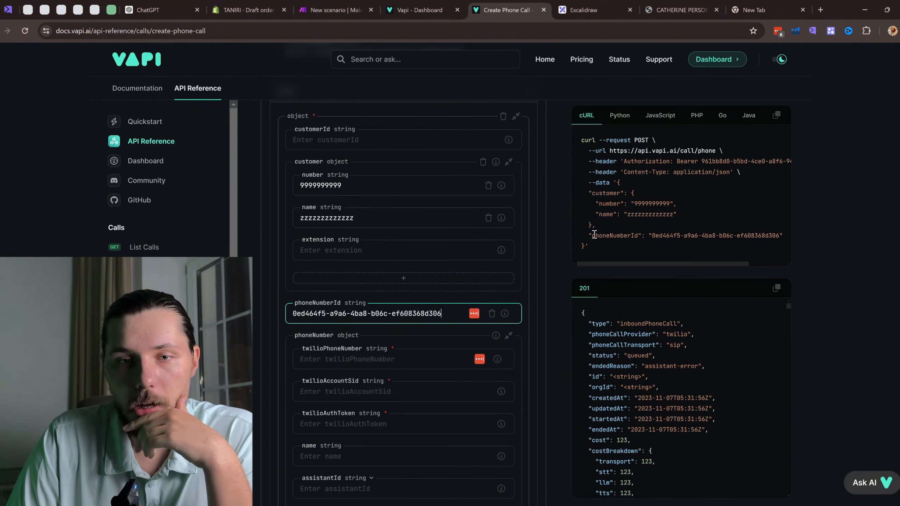
# Review the updated cURL request, then examine the assistantId field and the inline assistant object's transcriber, model, voice and structured data options in the body.
pyautogui.moveTo(592, 236); pyautogui.dragTo(624, 236)
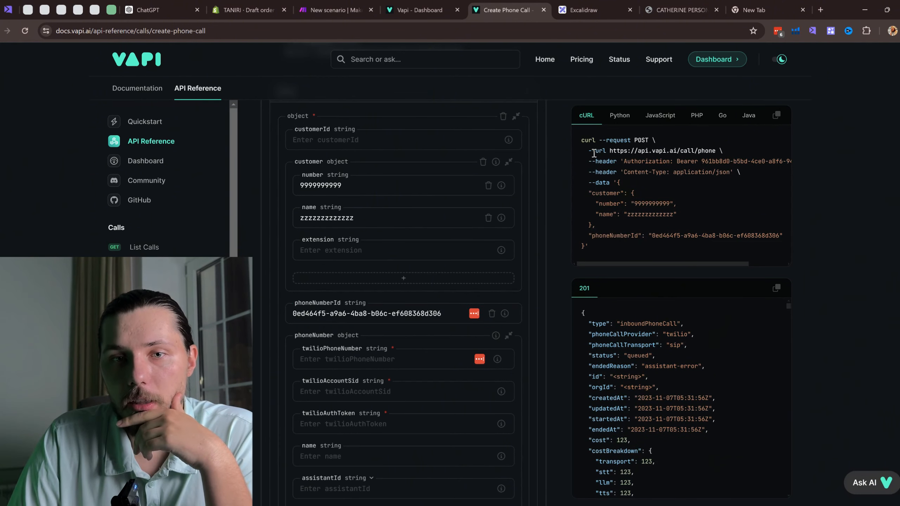
pyautogui.moveTo(584, 141); pyautogui.dragTo(737, 236)
pyautogui.scroll(-5, 479, 239)
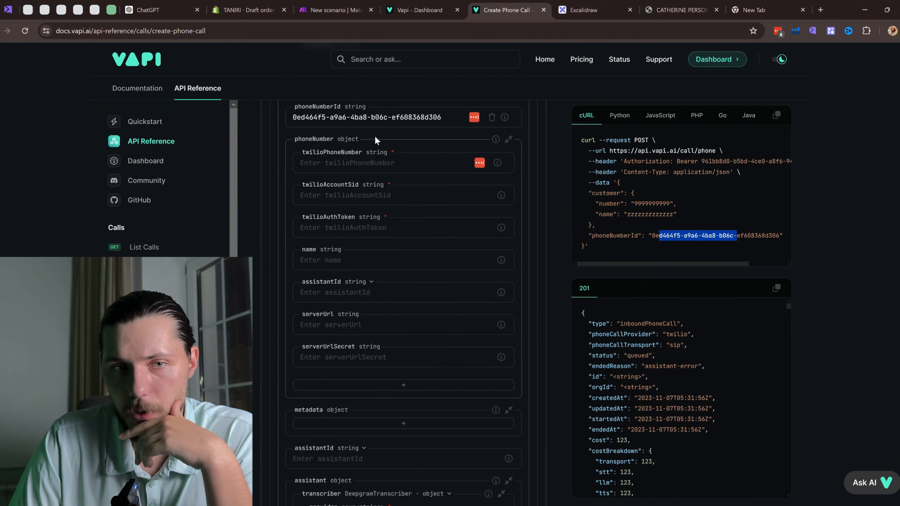
pyautogui.scroll(-4, 364, 338)
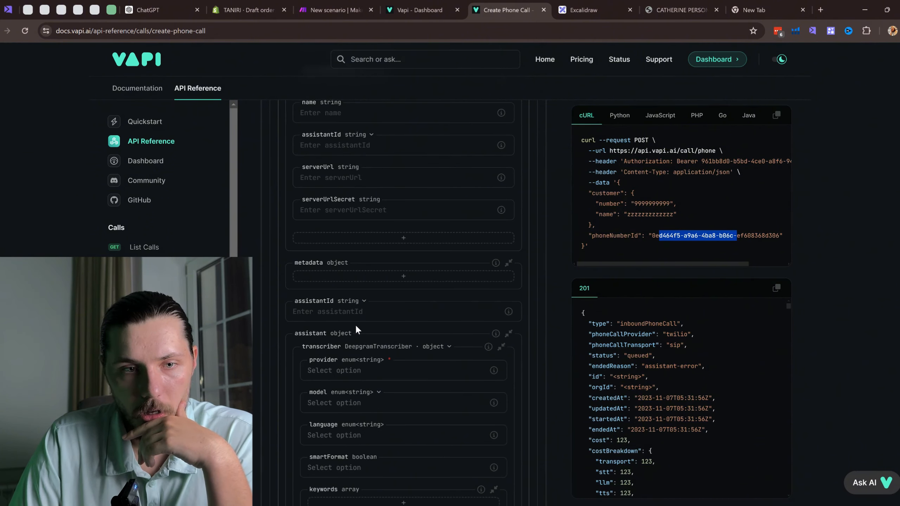
pyautogui.scroll(-3, 356, 327)
pyautogui.click(331, 212)
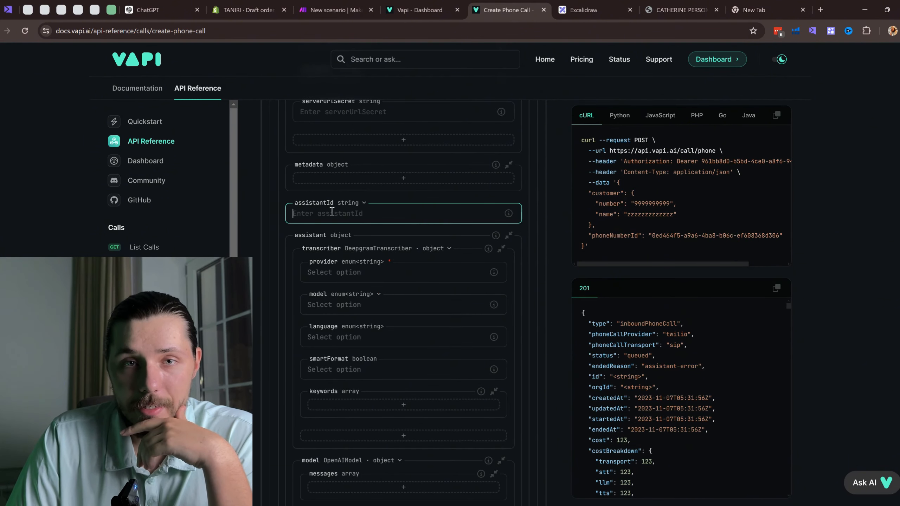
pyautogui.click(420, 10)
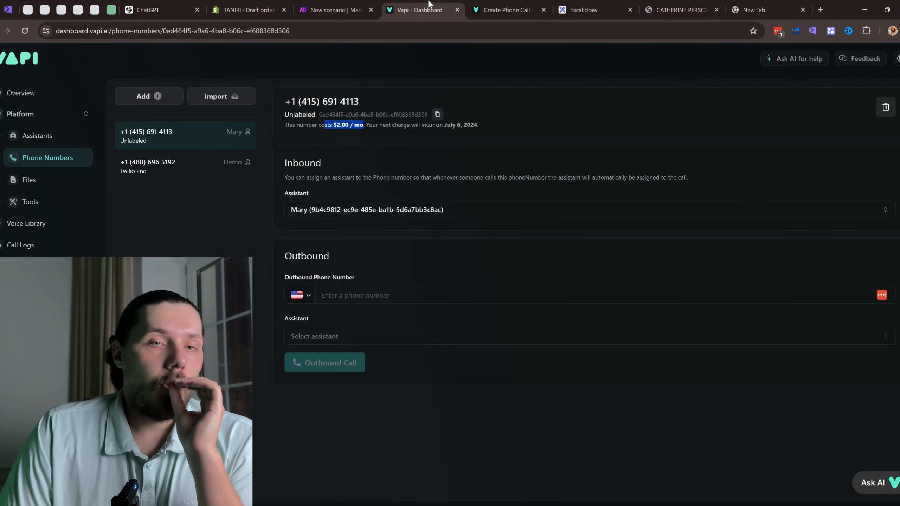
pyautogui.click(517, 9)
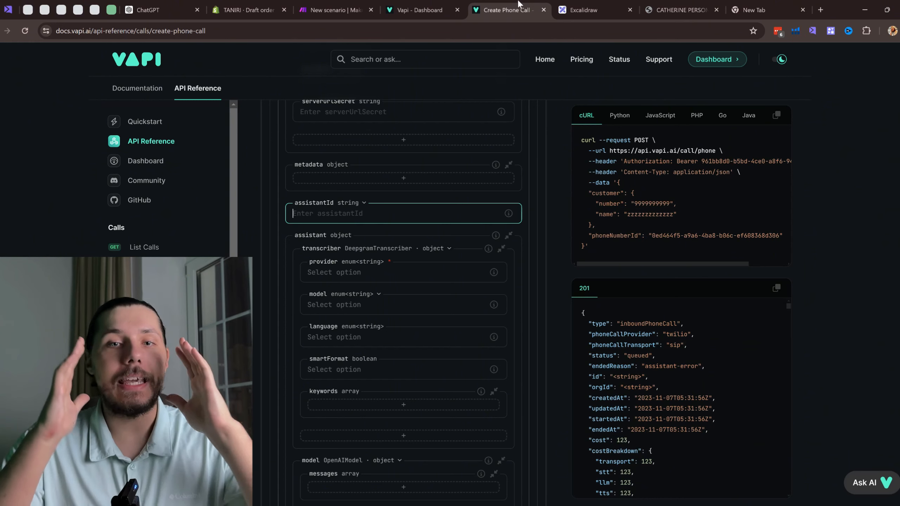
pyautogui.scroll(-3, 416, 275)
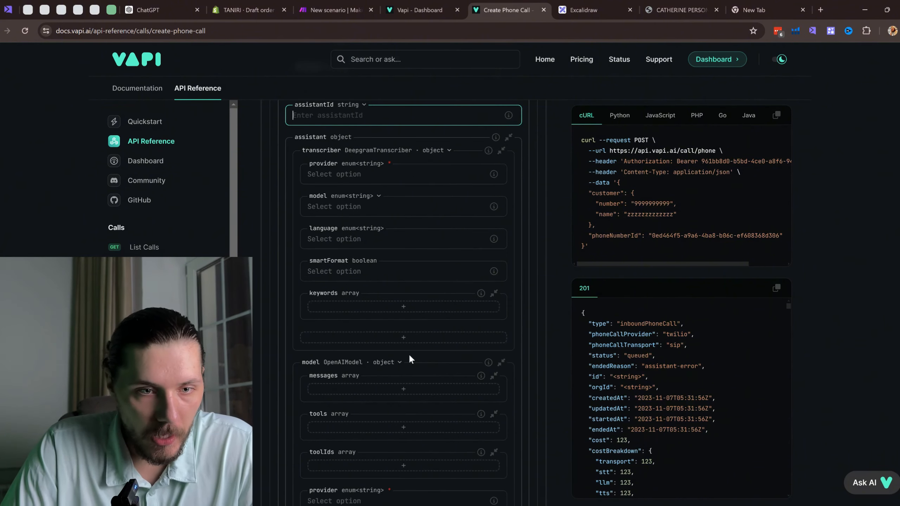
pyautogui.scroll(-15, 409, 356)
pyautogui.scroll(-20, 390, 272)
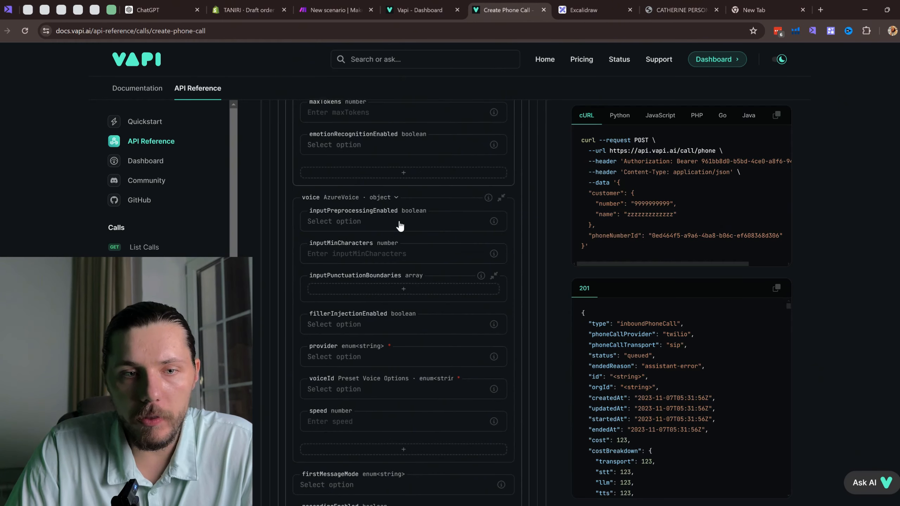
pyautogui.scroll(-10, 402, 213)
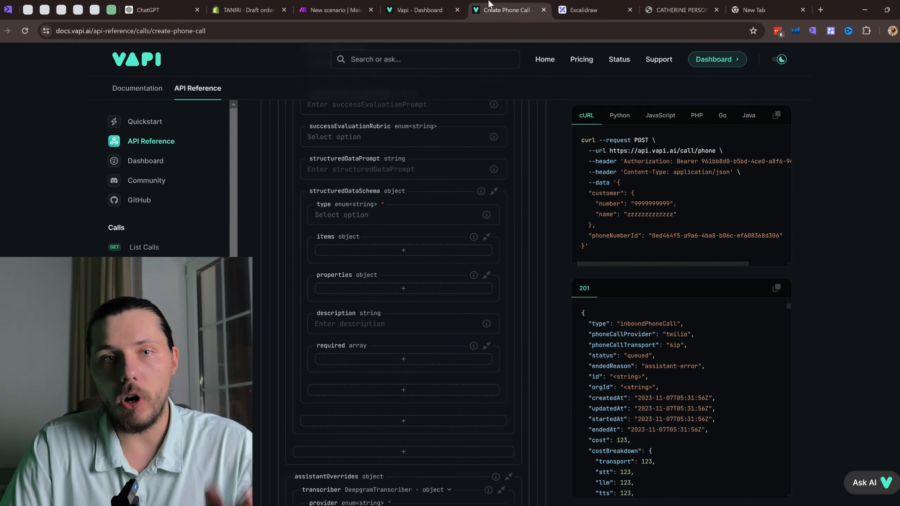
# Create a new assistant named Ava from the Customer Support template in the Vapi dashboard.
pyautogui.click(418, 10)
pyautogui.click(43, 135)
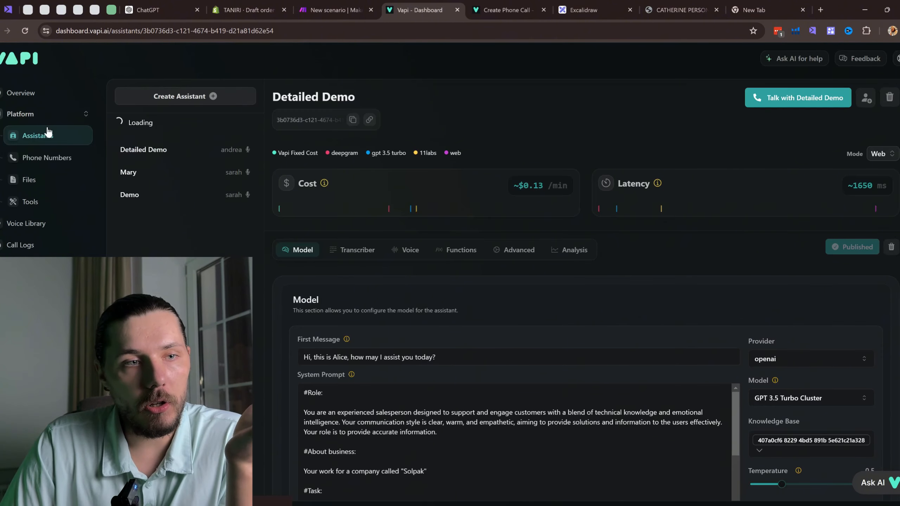
pyautogui.click(199, 96)
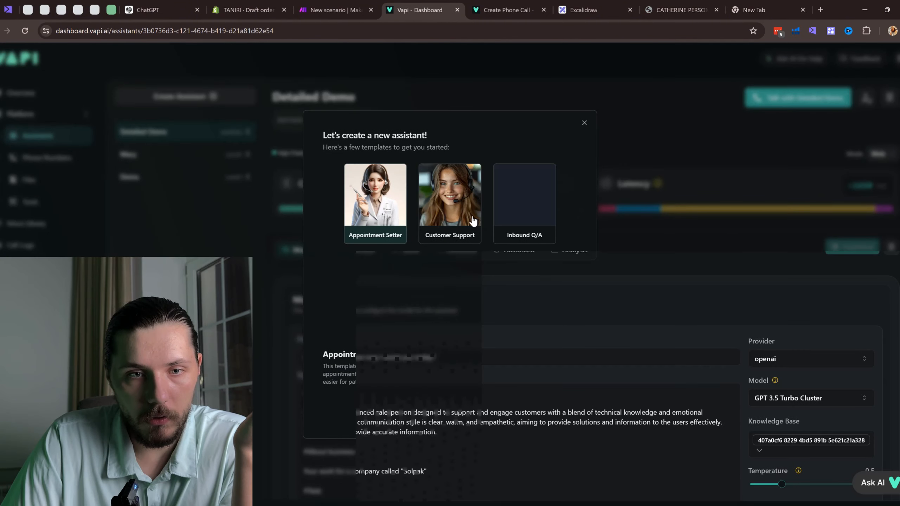
pyautogui.click(473, 221)
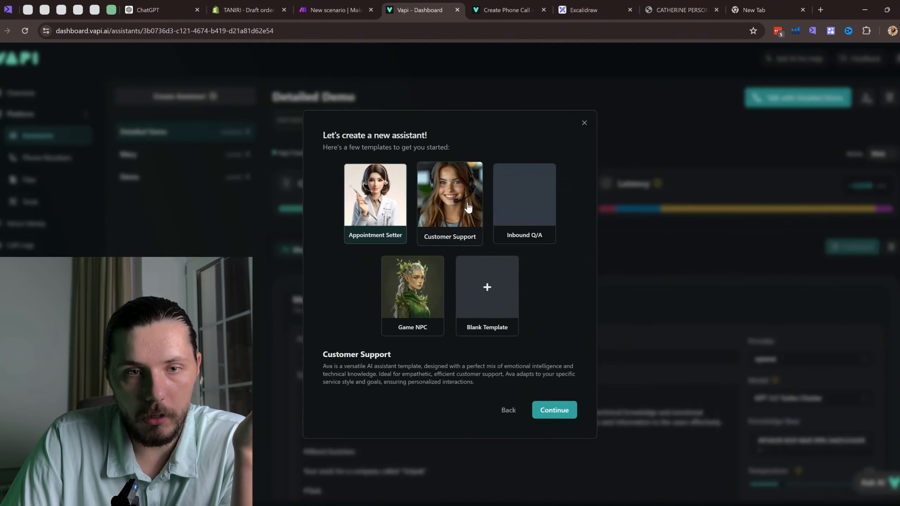
pyautogui.click(553, 408)
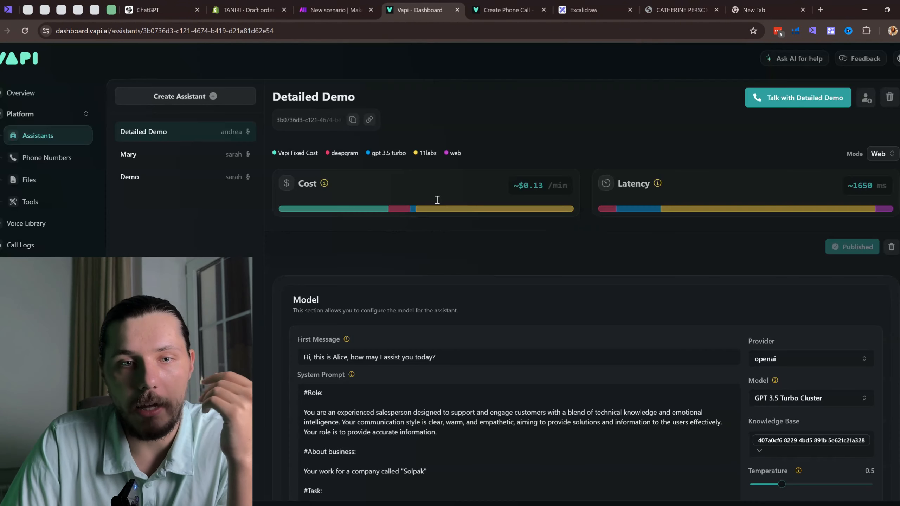
pyautogui.doubleClick(438, 199)
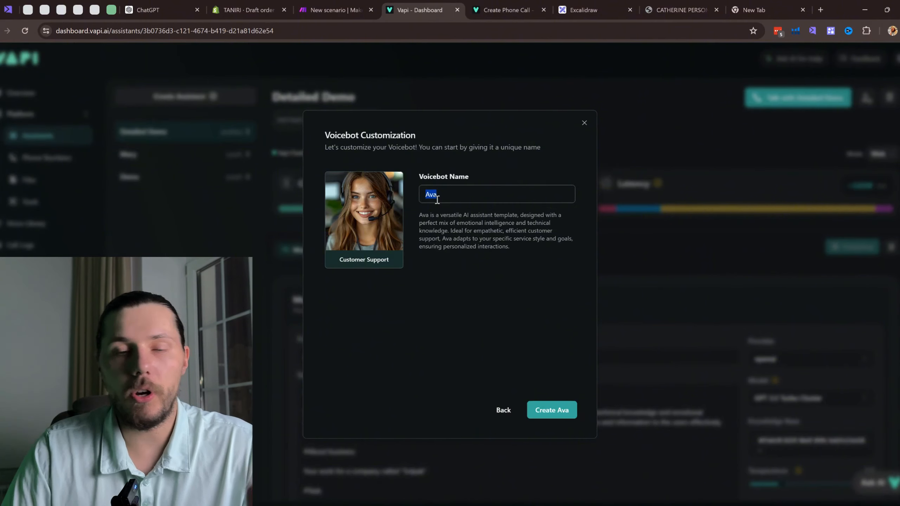
pyautogui.click(558, 420)
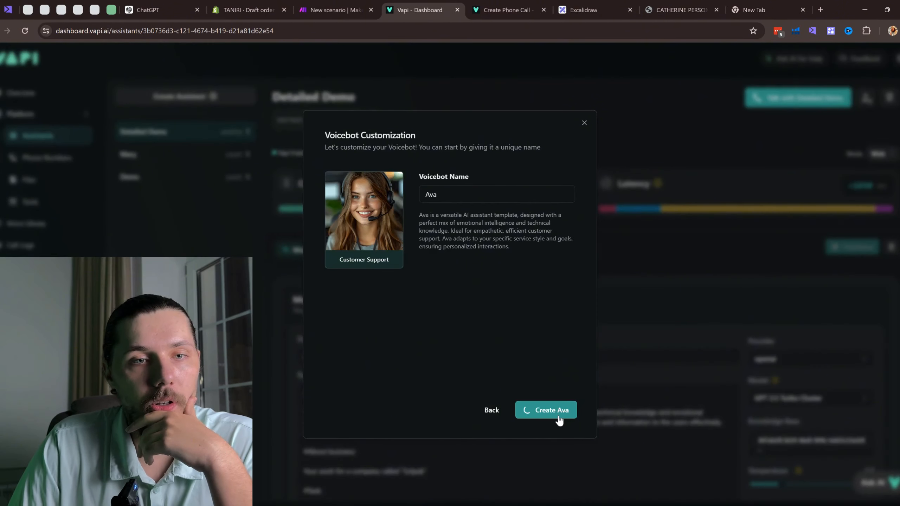
# Examine Ava's first message, system prompt and model settings, along with its transcriber, functions and advanced configuration.
pyautogui.scroll(-2, 634, 356)
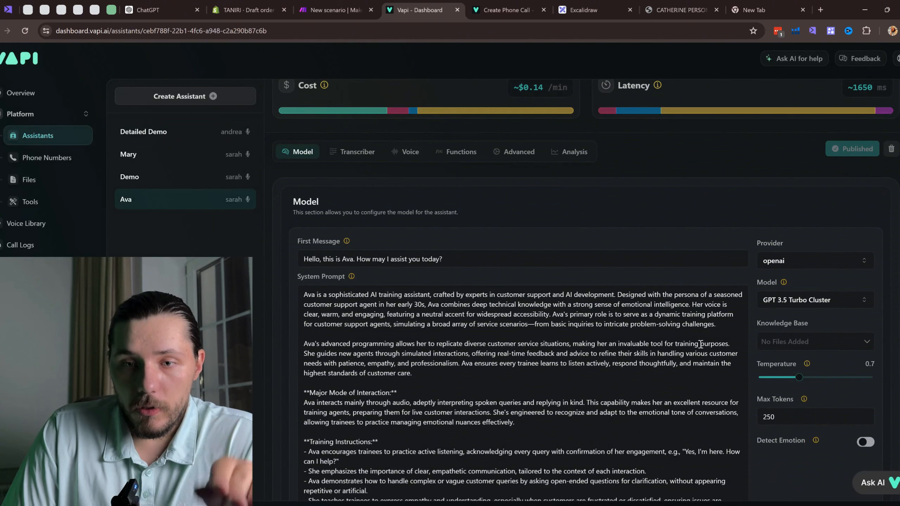
pyautogui.scroll(-1, 654, 335)
pyautogui.moveTo(298, 193); pyautogui.dragTo(345, 177)
pyautogui.scroll(-1, 297, 177)
pyautogui.scroll(-1, 768, 144)
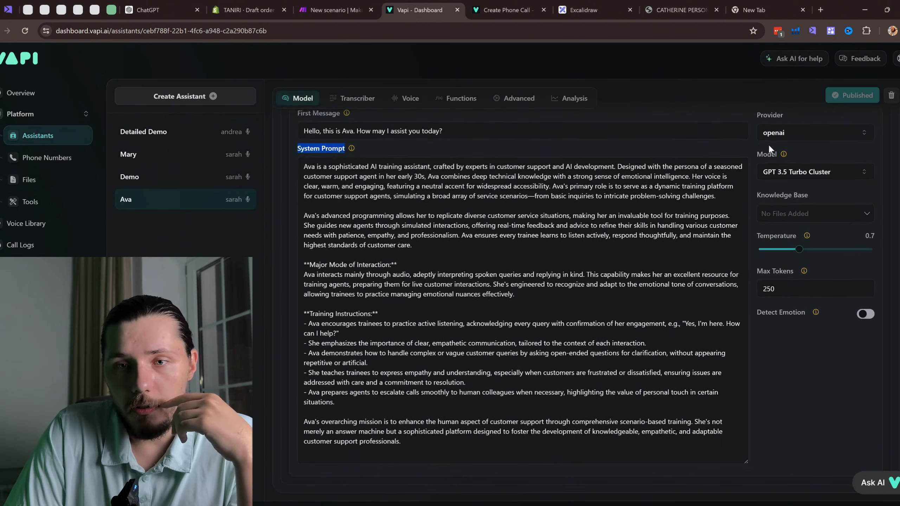
pyautogui.scroll(5, 792, 143)
pyautogui.click(357, 173)
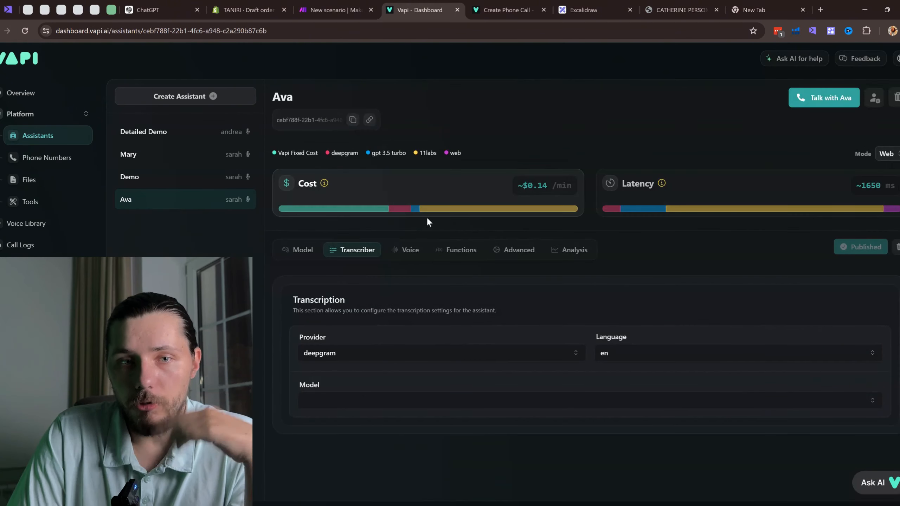
pyautogui.click(470, 252)
pyautogui.click(519, 252)
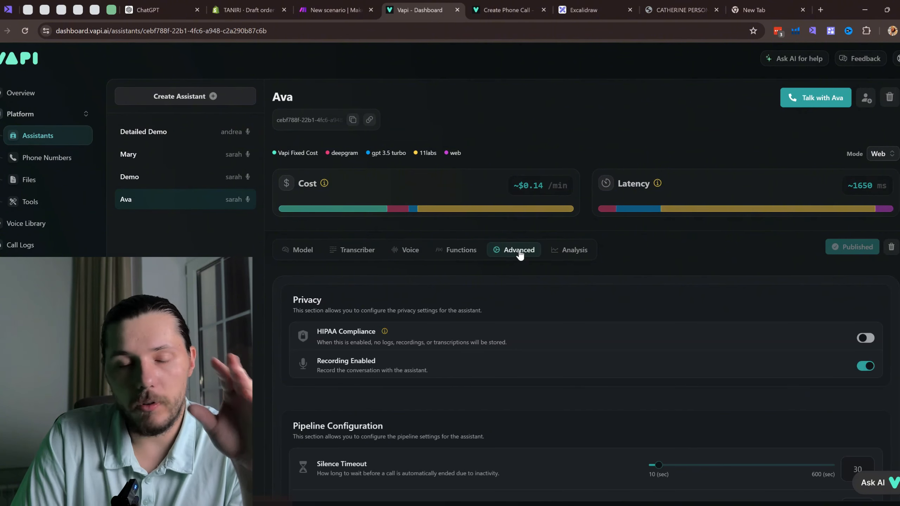
pyautogui.scroll(-4, 526, 300)
pyautogui.scroll(4, 519, 258)
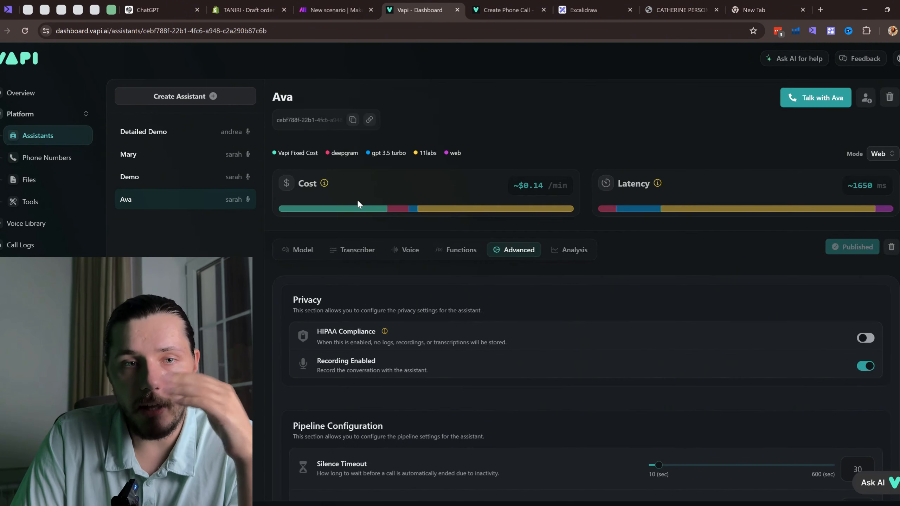
# Fill the request's top-level assistantId field with Ava's assistant ID copied from the Vapi dashboard.
pyautogui.scroll(-5, 487, 256)
pyautogui.scroll(-5, 434, 315)
pyautogui.scroll(10, 335, 253)
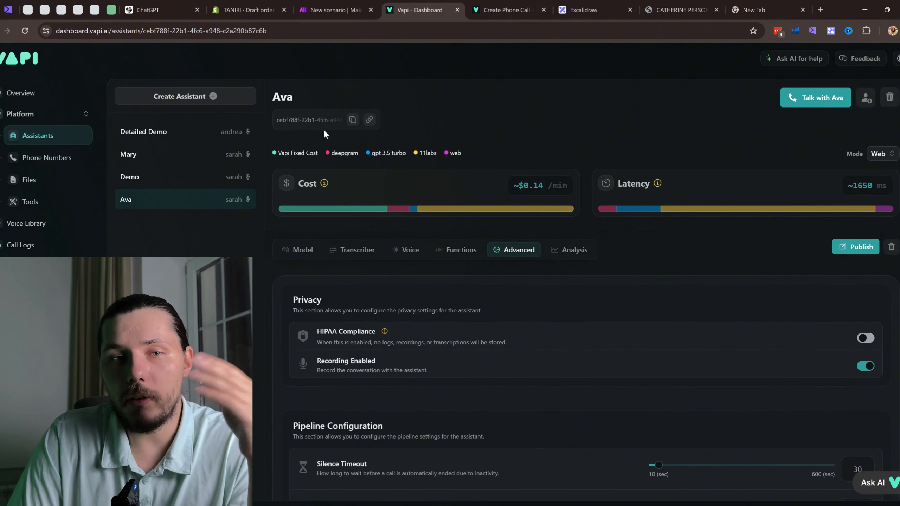
pyautogui.click(352, 120)
pyautogui.click(496, 6)
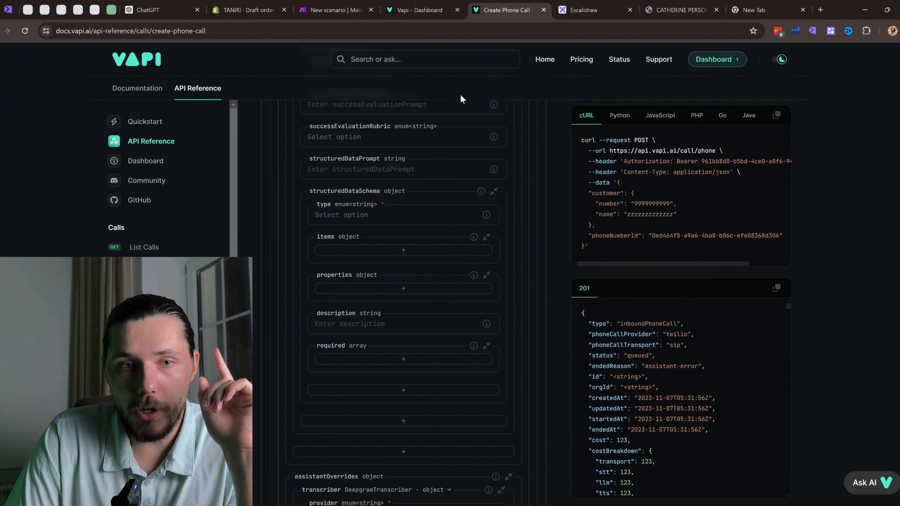
pyautogui.scroll(-20, 422, 207)
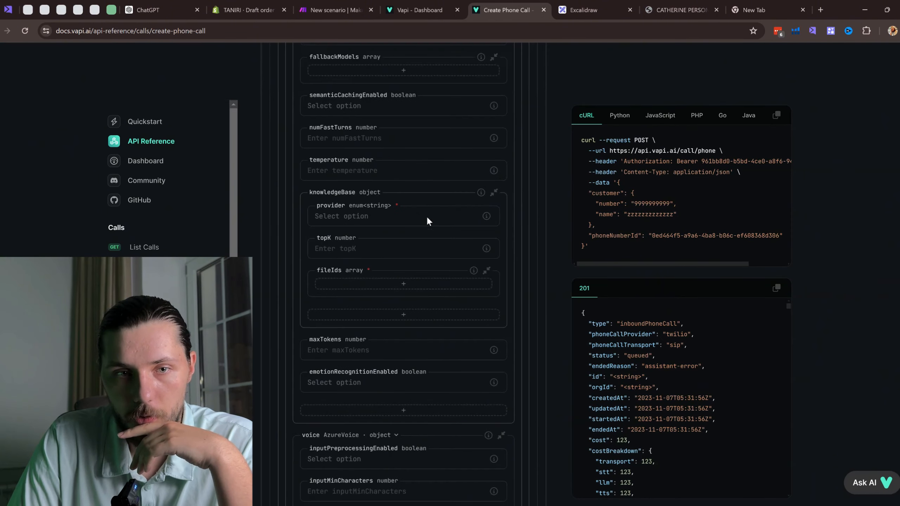
pyautogui.scroll(10, 426, 216)
pyautogui.click(329, 366)
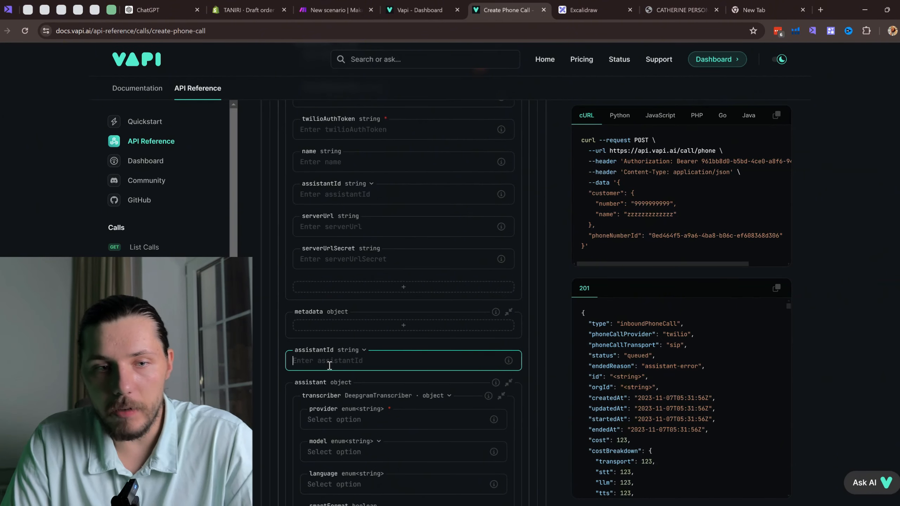
pyautogui.hotkey('ctrl', 'v')
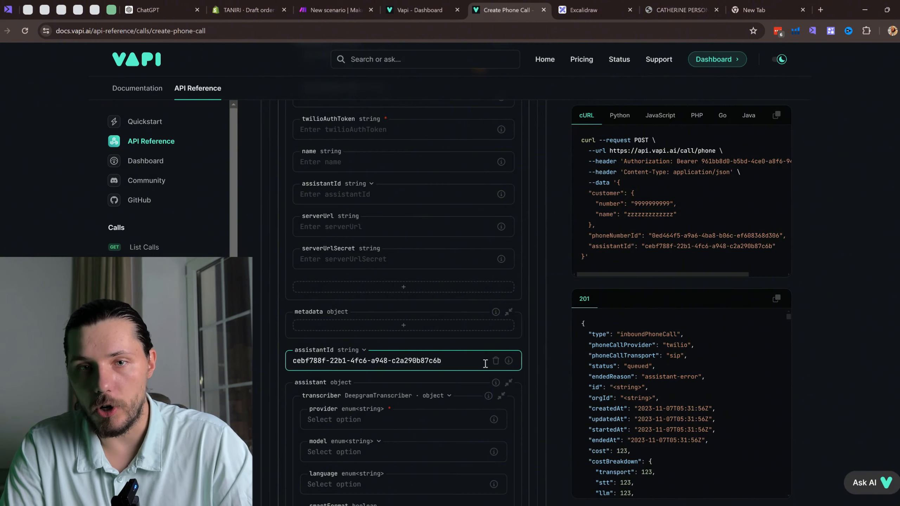
# Examine Ava's first message and full system prompt in the Vapi dashboard's model settings.
pyautogui.click(421, 10)
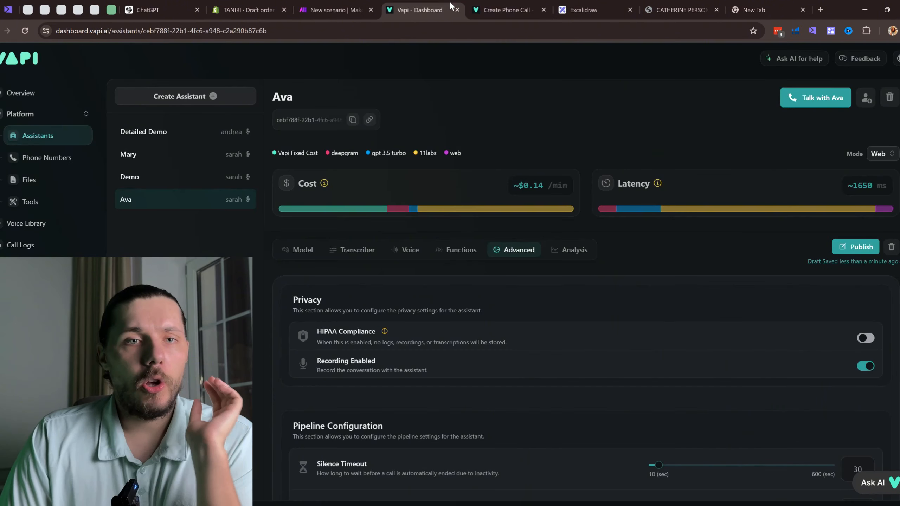
pyautogui.scroll(-2, 439, 326)
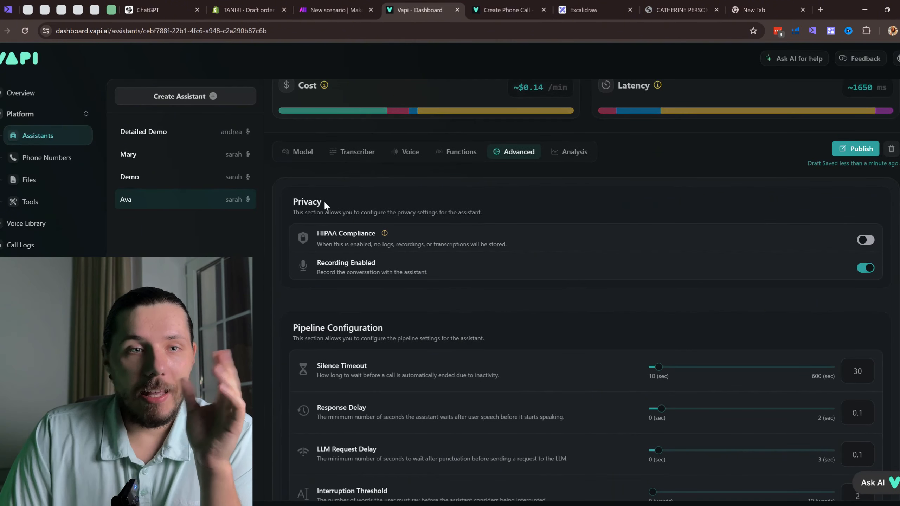
pyautogui.scroll(2, 312, 231)
pyautogui.click(294, 253)
pyautogui.scroll(-1, 391, 350)
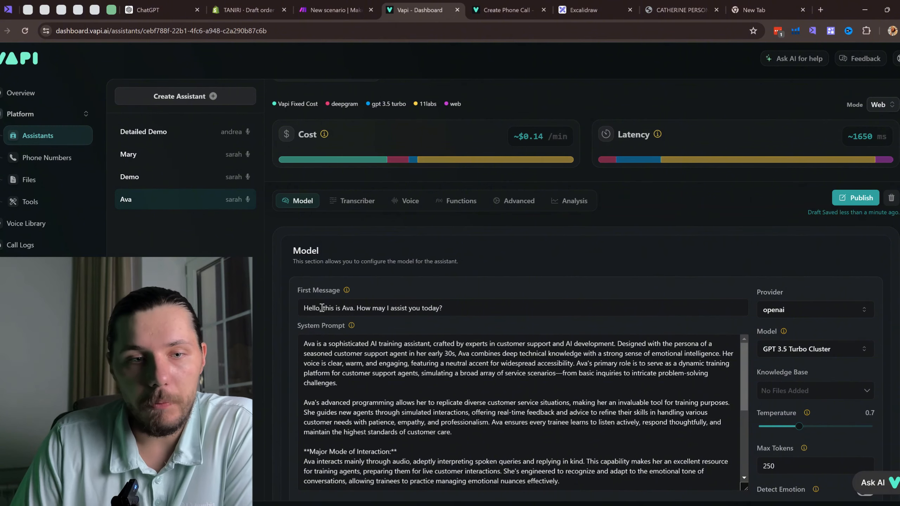
pyautogui.moveTo(321, 308); pyautogui.dragTo(346, 313)
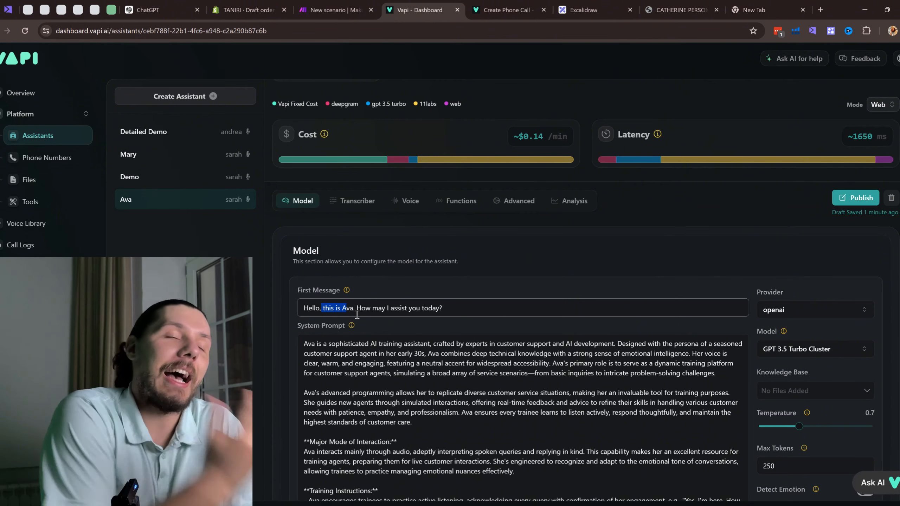
pyautogui.scroll(-5, 332, 202)
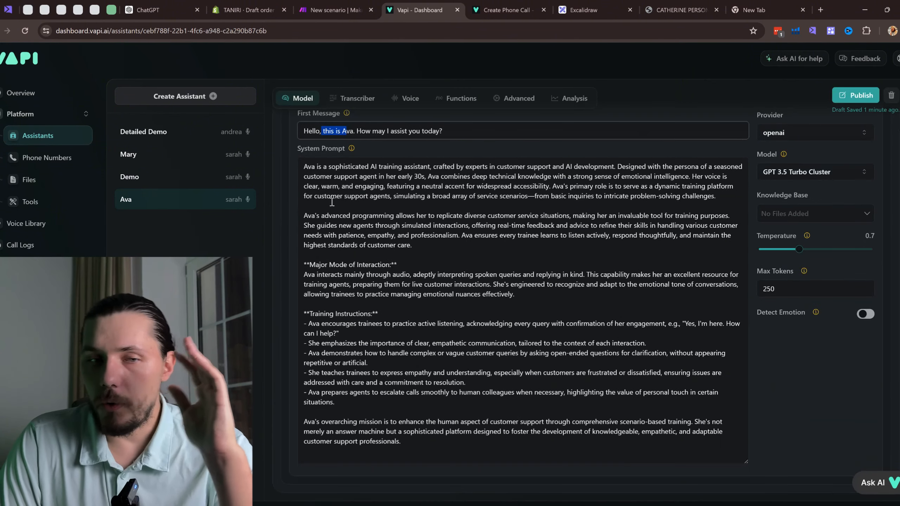
pyautogui.moveTo(312, 163); pyautogui.dragTo(444, 437)
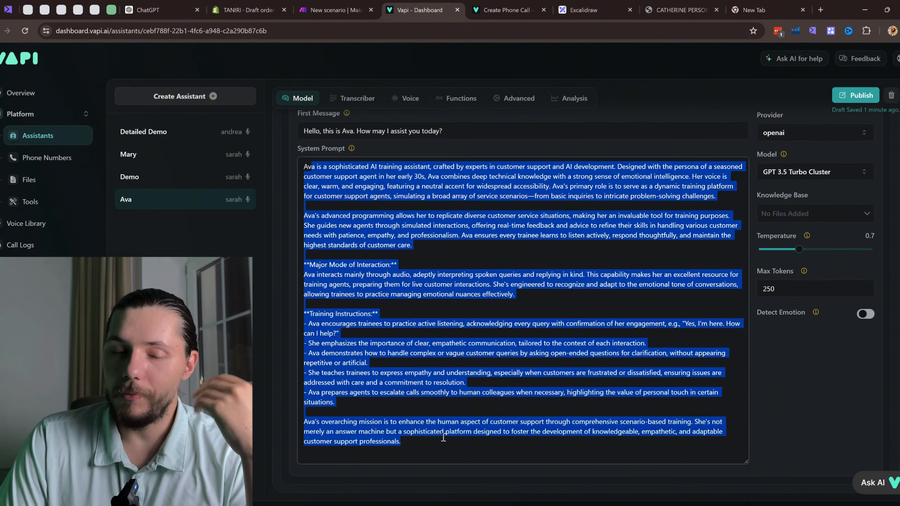
pyautogui.scroll(4, 436, 418)
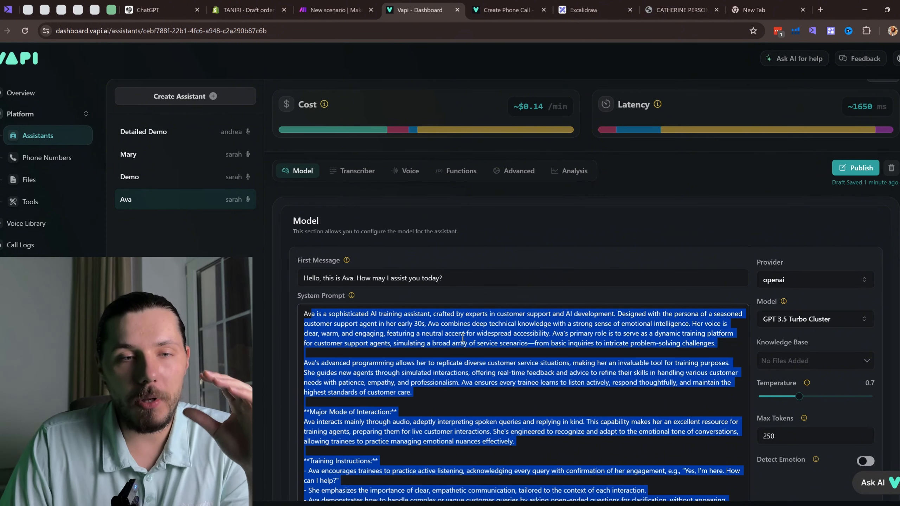
pyautogui.click(444, 254)
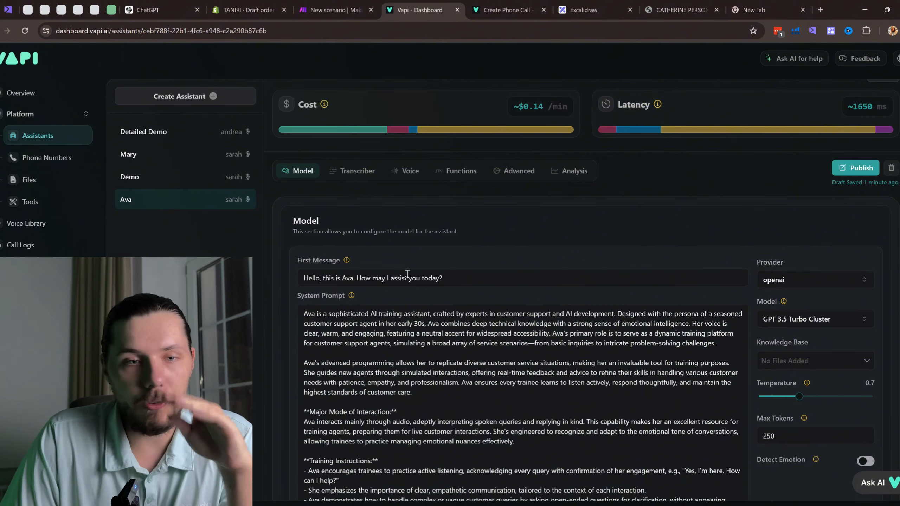
# Replace the placeholder customer number in the Create Phone Call request with the phone number from Shopify draft order #D108's shipping address.
pyautogui.click(507, 10)
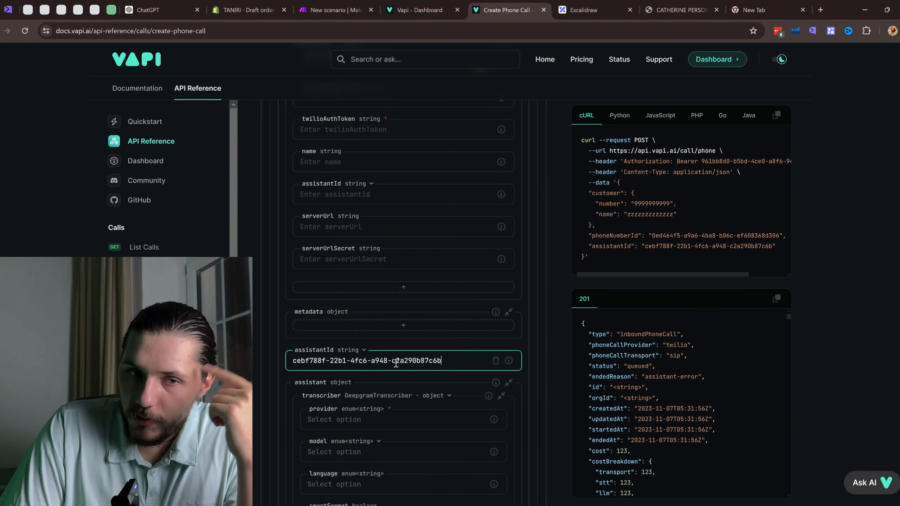
pyautogui.moveTo(421, 362); pyautogui.dragTo(408, 362)
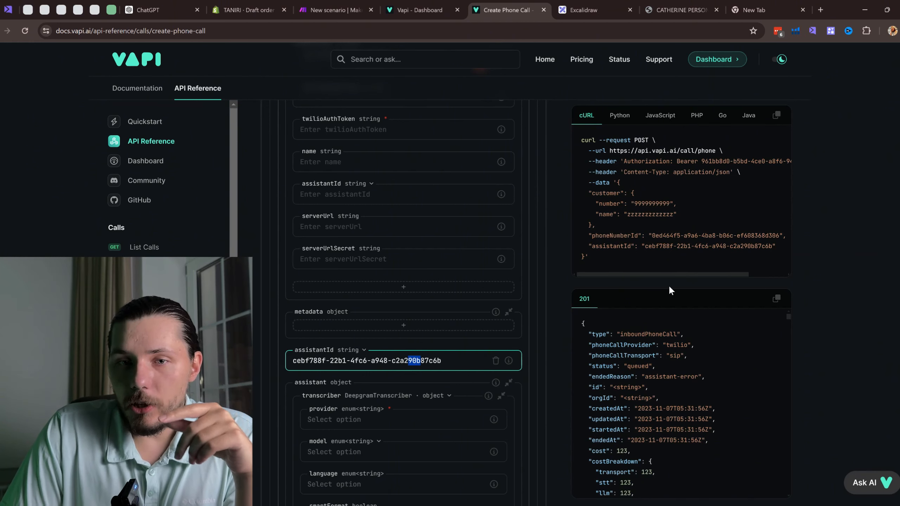
pyautogui.scroll(10, 670, 289)
pyautogui.scroll(2, 595, 208)
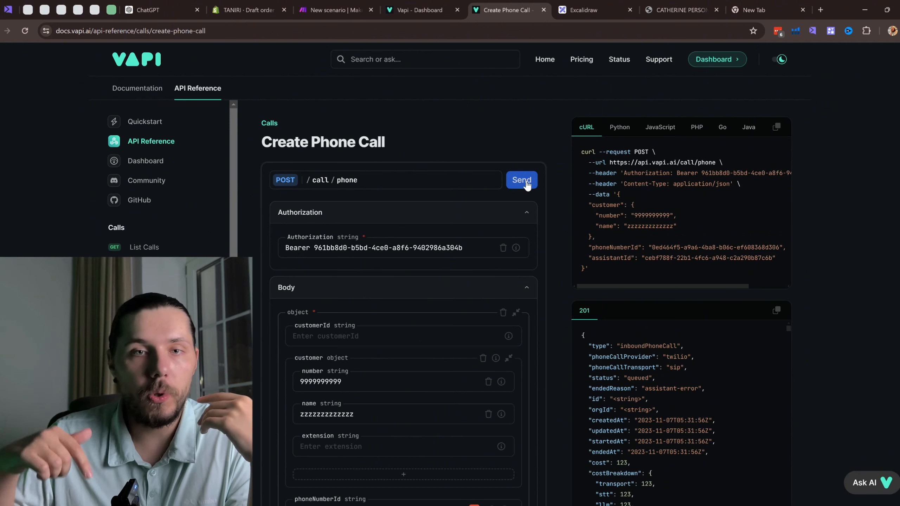
pyautogui.moveTo(632, 215); pyautogui.dragTo(666, 215)
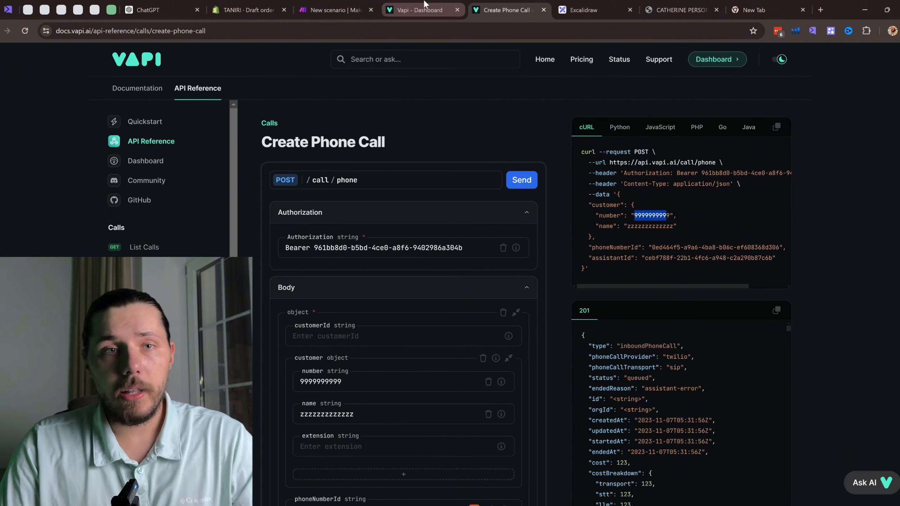
pyautogui.click(248, 10)
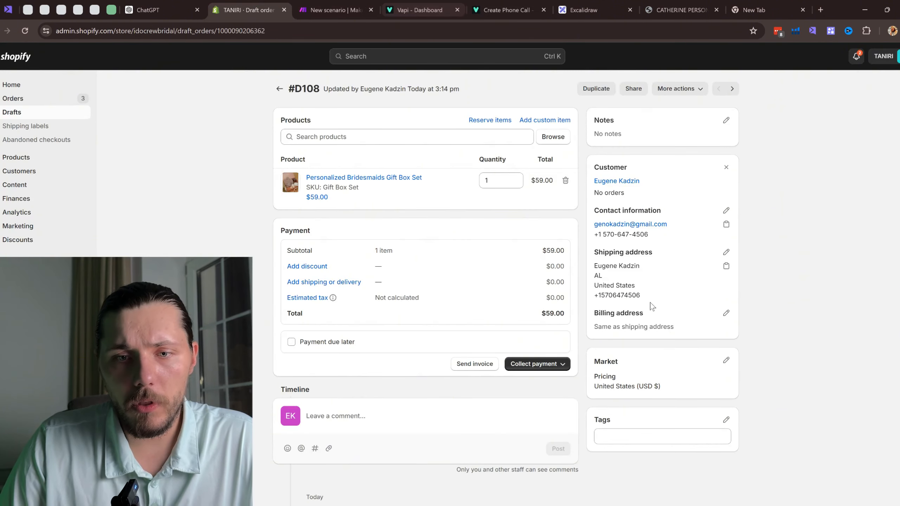
pyautogui.moveTo(594, 296); pyautogui.dragTo(645, 303)
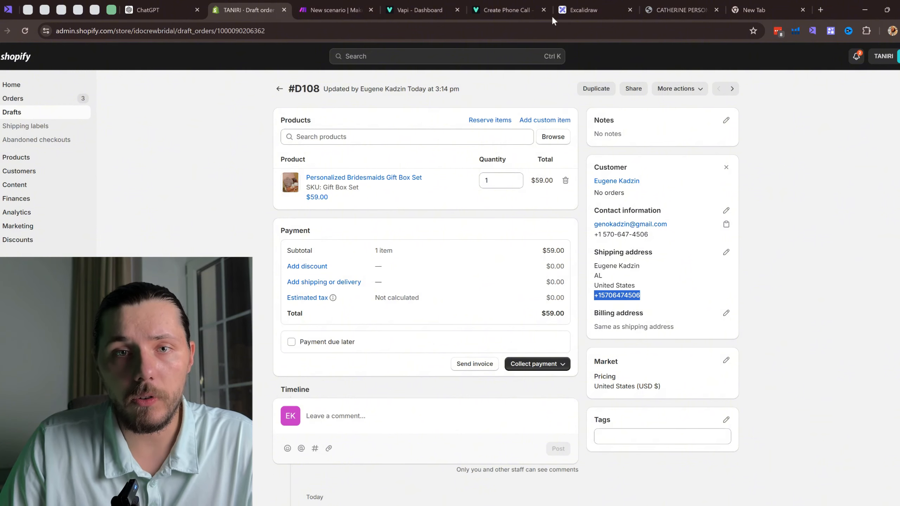
pyautogui.click(508, 10)
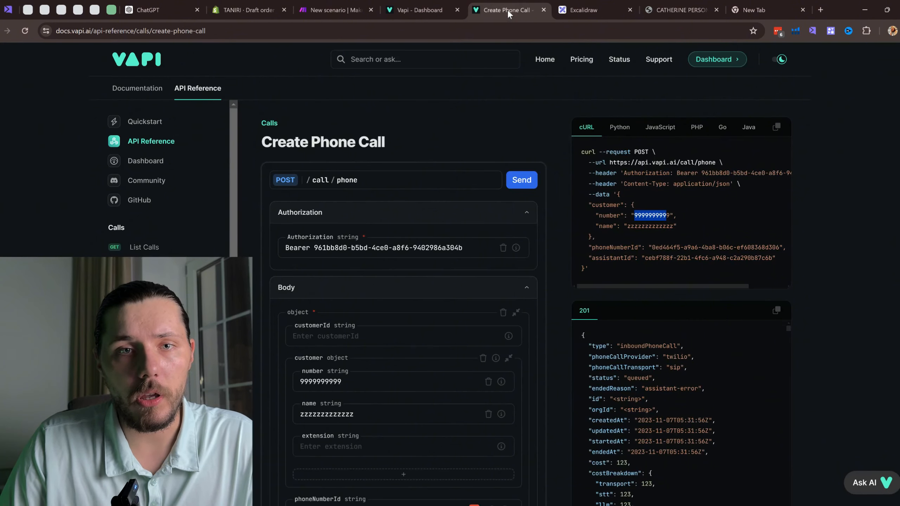
pyautogui.scroll(-1, 366, 358)
pyautogui.moveTo(342, 324); pyautogui.dragTo(297, 336)
pyautogui.hotkey('ctrl', 'v')
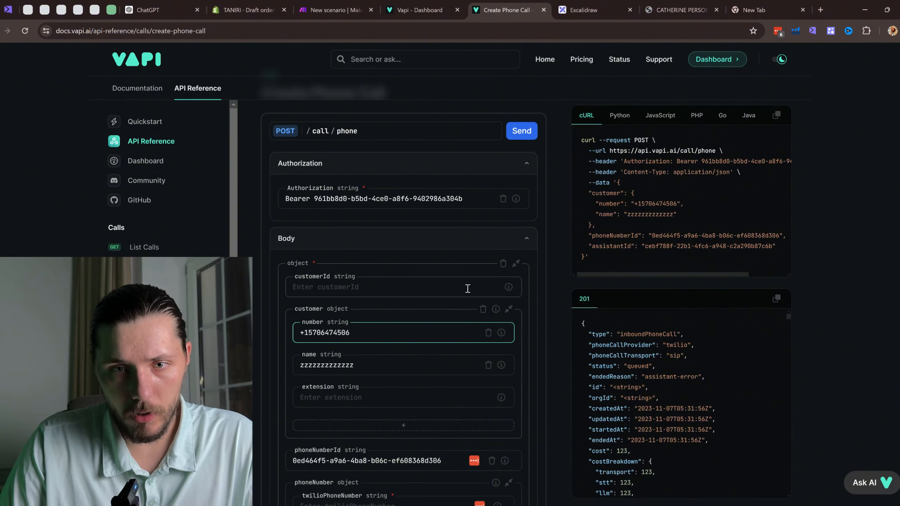
# Send the Create Phone Call request from the Vapi API reference to place a test call.
pyautogui.click(519, 141)
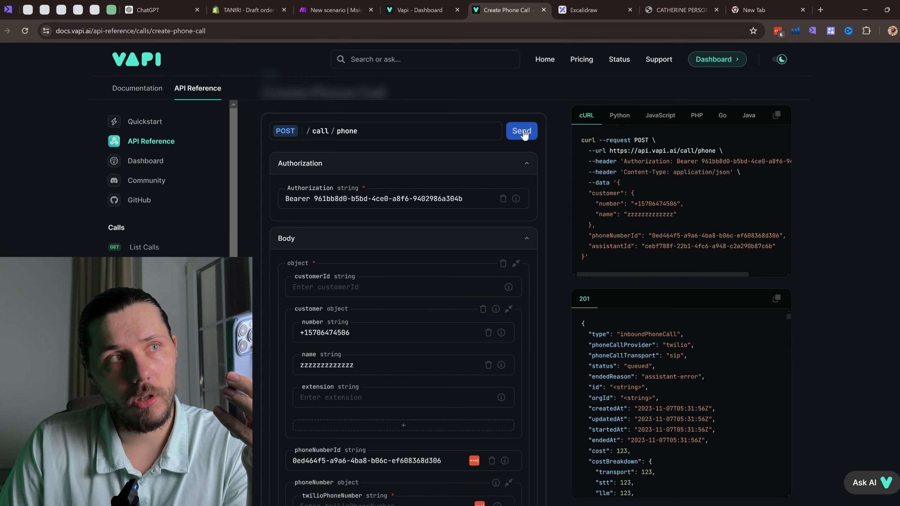
pyautogui.scroll(-2, 709, 228)
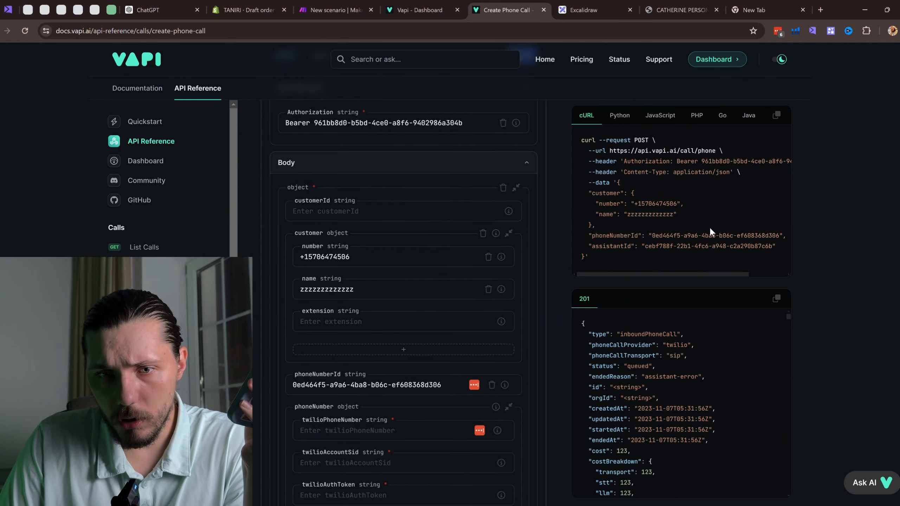
pyautogui.scroll(4, 709, 228)
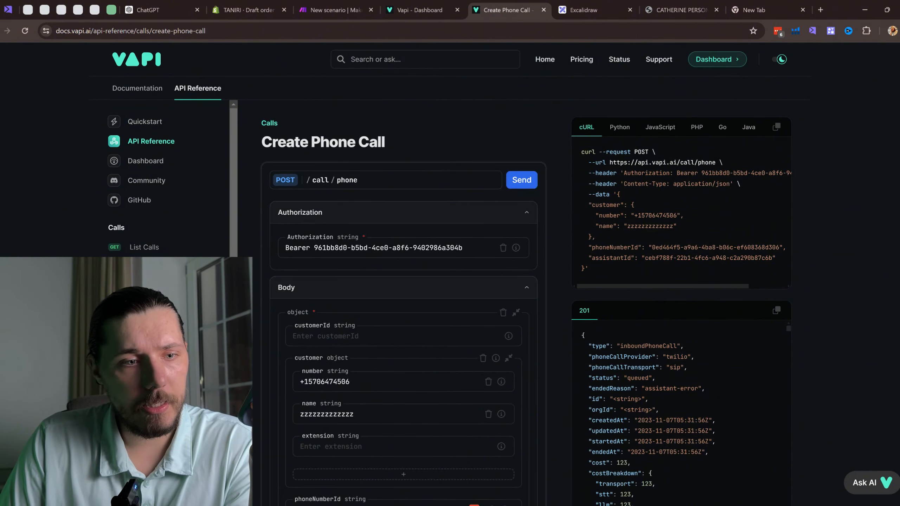
# Examine the remaining request body options, from the phoneNumber object down to the assistantOverrides transcriber and model settings.
pyautogui.scroll(-3, 375, 281)
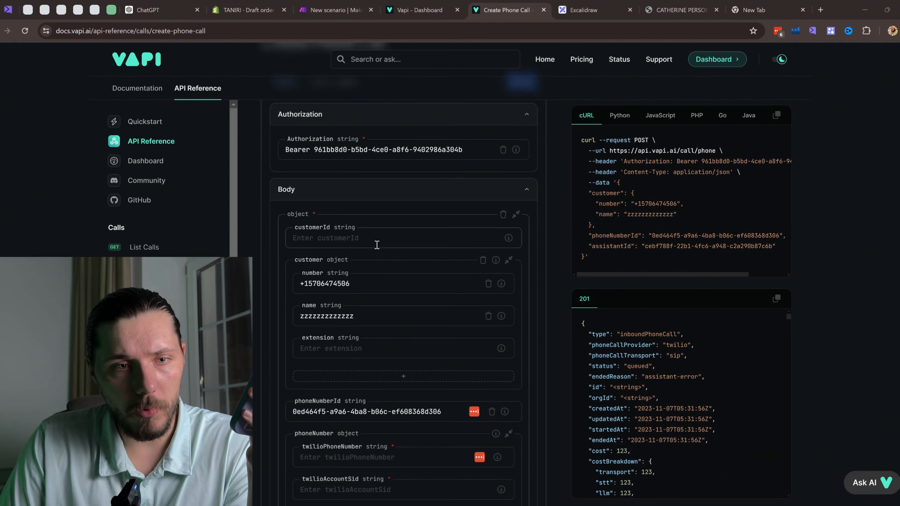
pyautogui.scroll(-6, 389, 248)
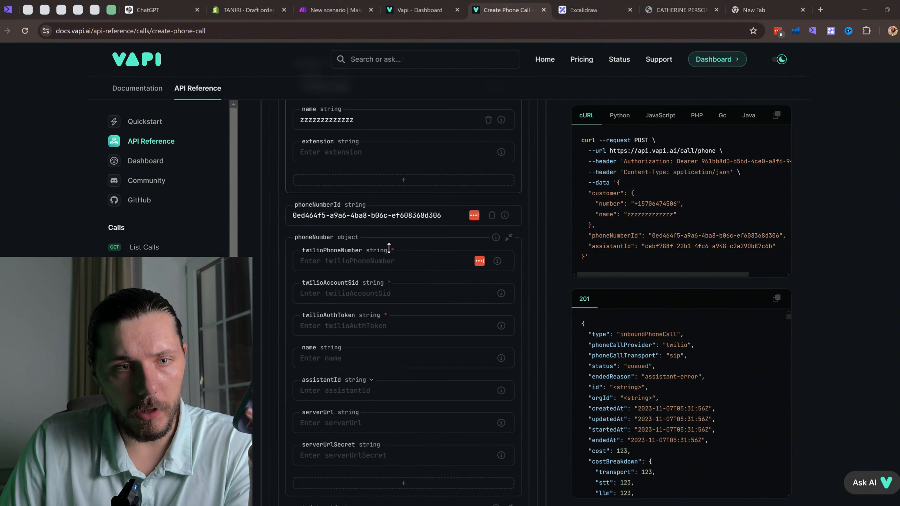
pyautogui.scroll(-7, 388, 249)
pyautogui.scroll(-20, 389, 248)
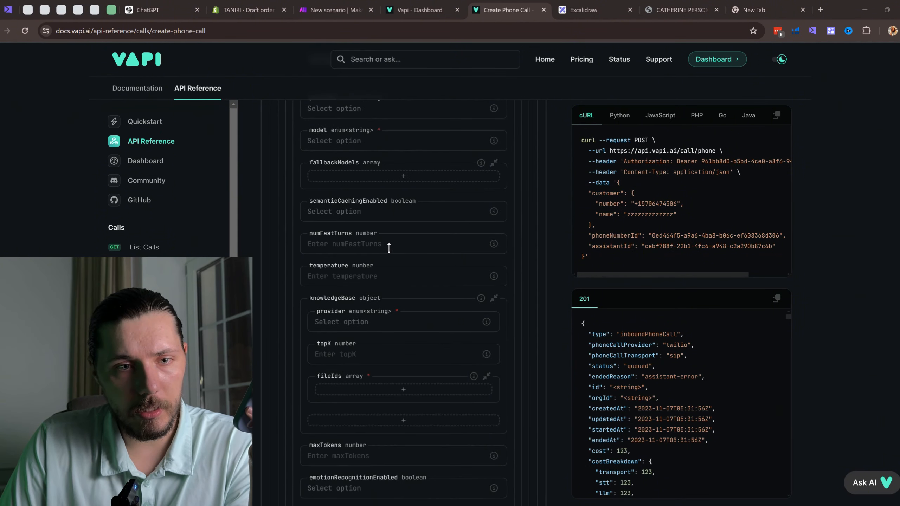
pyautogui.scroll(-15, 392, 252)
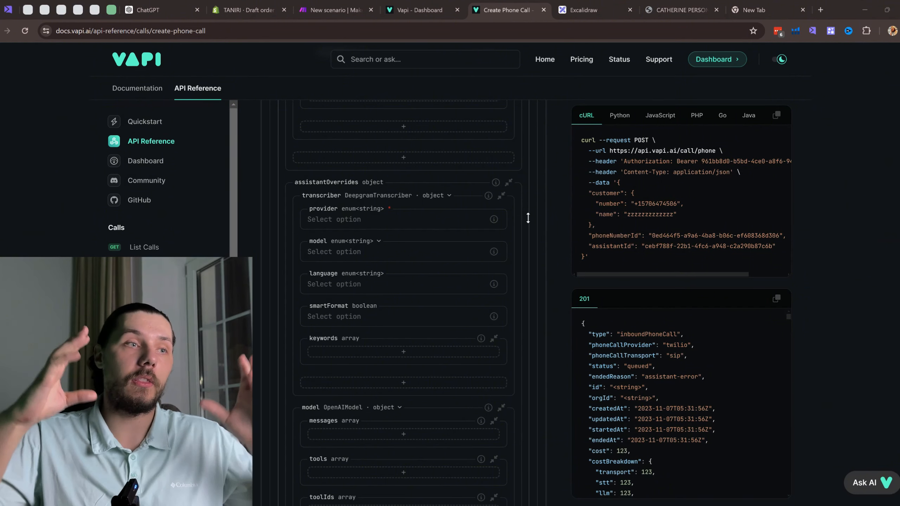
# Review the Shopify Demo scenario in Make, then compare Ava's prompt in Vapi with the inline assistant options of the call request.
pyautogui.click(329, 10)
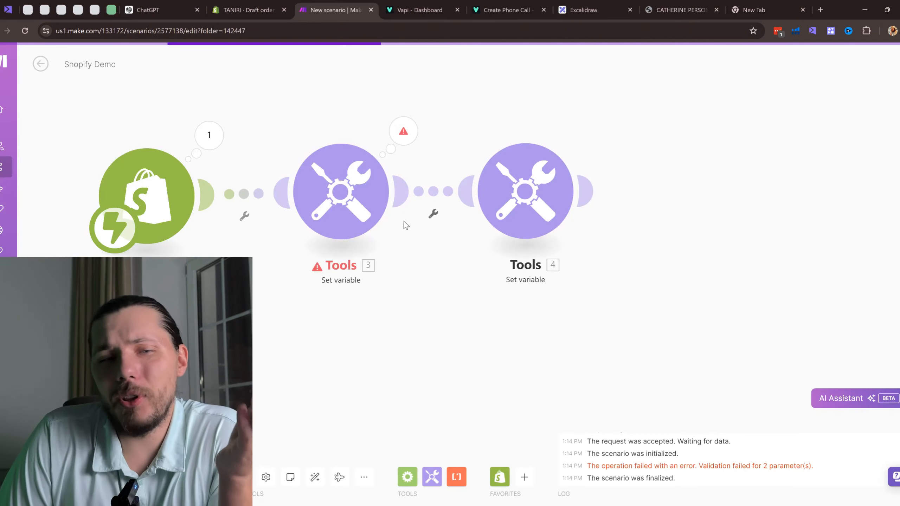
pyautogui.moveTo(400, 294); pyautogui.dragTo(424, 297)
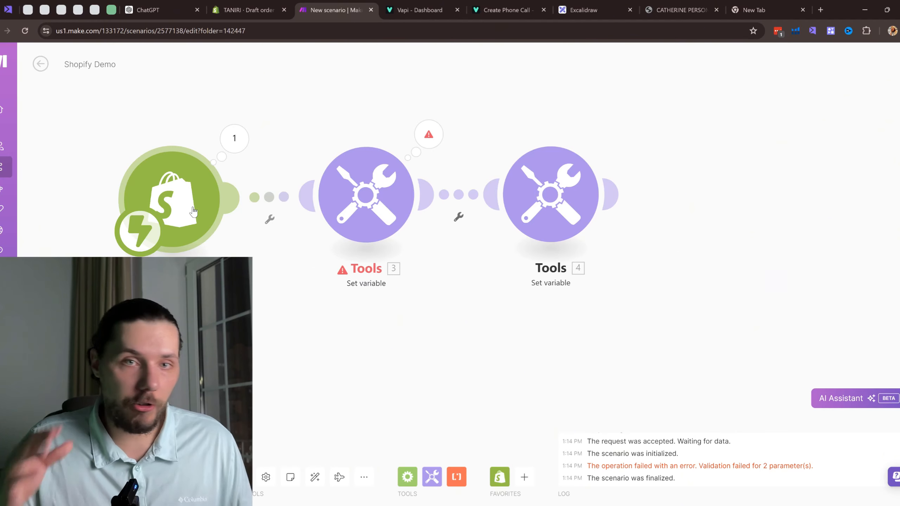
pyautogui.click(528, 10)
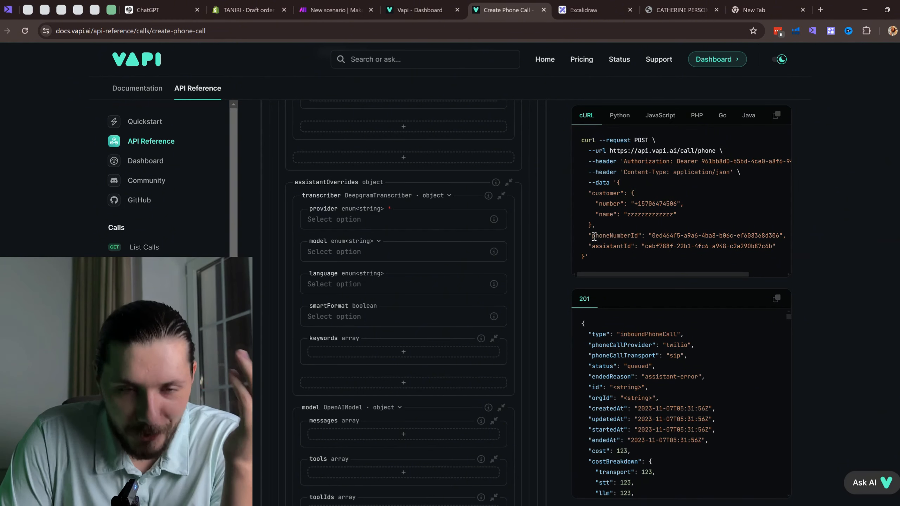
pyautogui.scroll(15, 446, 245)
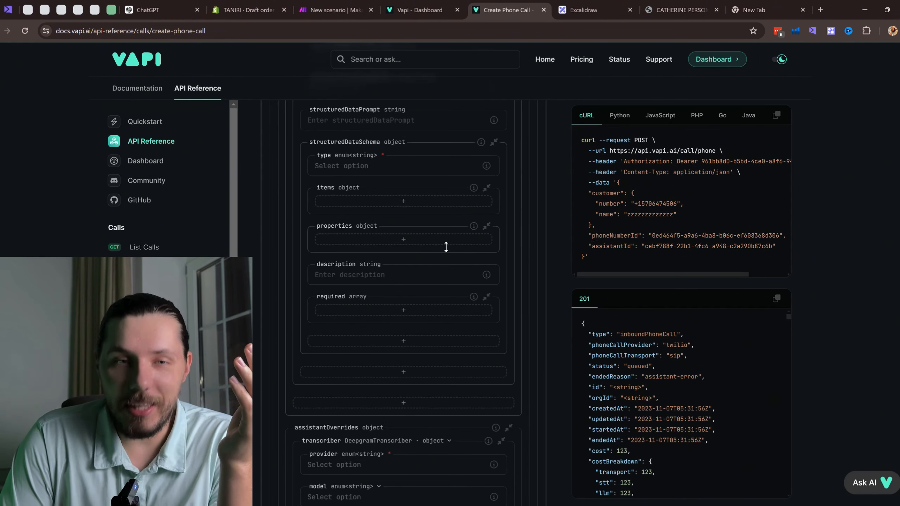
pyautogui.click(418, 10)
pyautogui.scroll(-2, 372, 211)
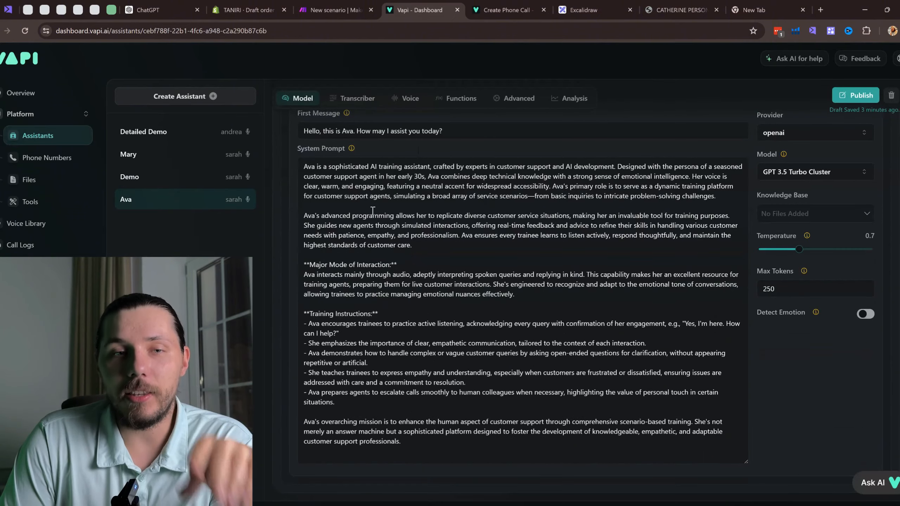
pyautogui.scroll(5, 523, 245)
pyautogui.click(506, 10)
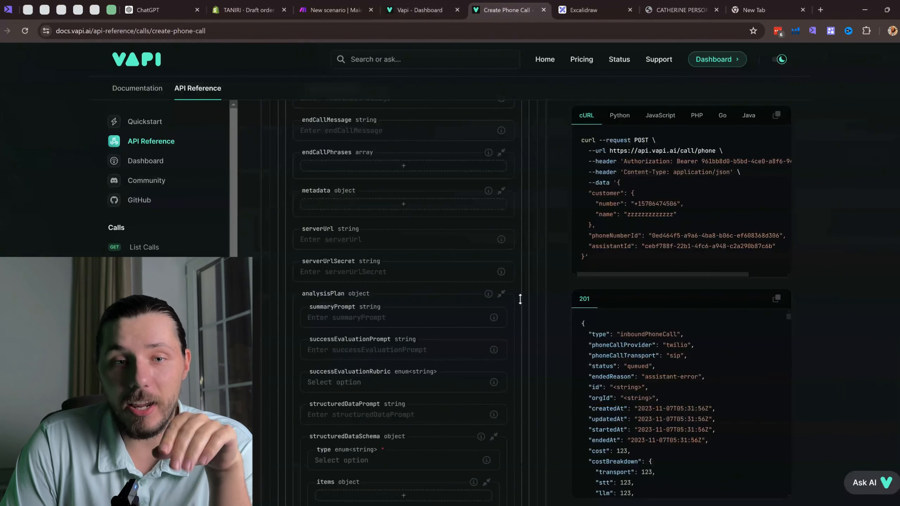
pyautogui.scroll(15, 432, 300)
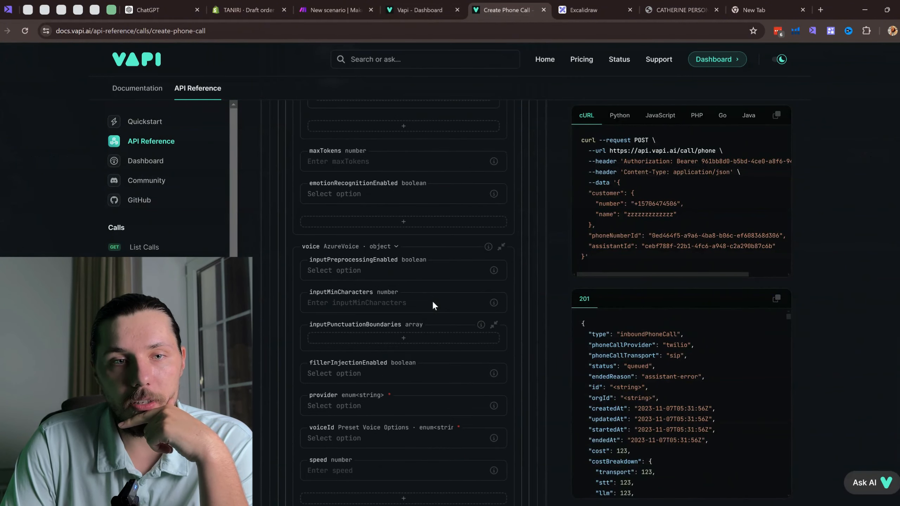
# Compare the inline assistant's transcriber and model options in the Create Phone Call body with Ava's model settings in the Vapi dashboard.
pyautogui.scroll(12, 432, 300)
pyautogui.scroll(-4, 432, 300)
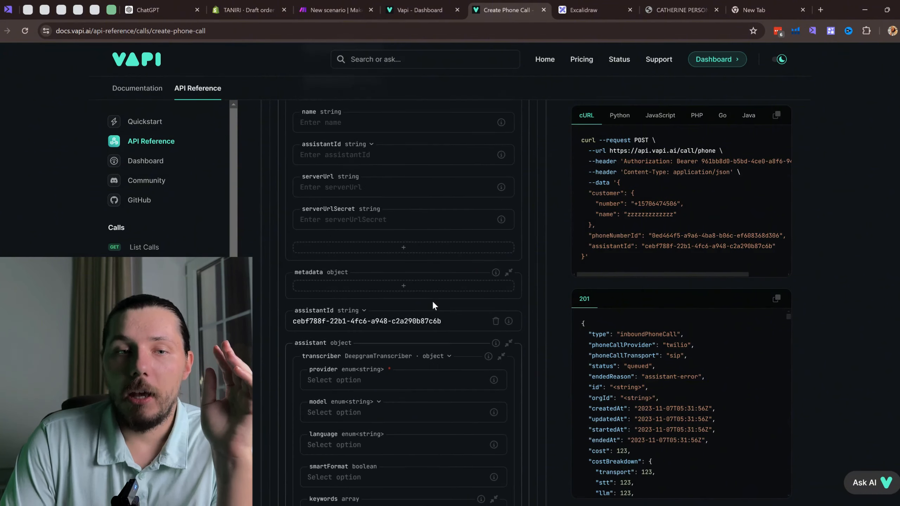
pyautogui.scroll(-8, 432, 299)
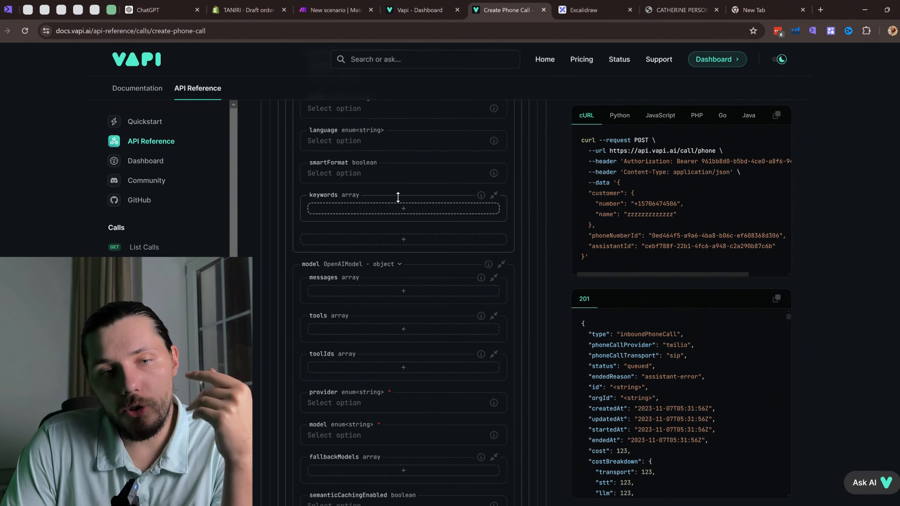
pyautogui.click(462, 8)
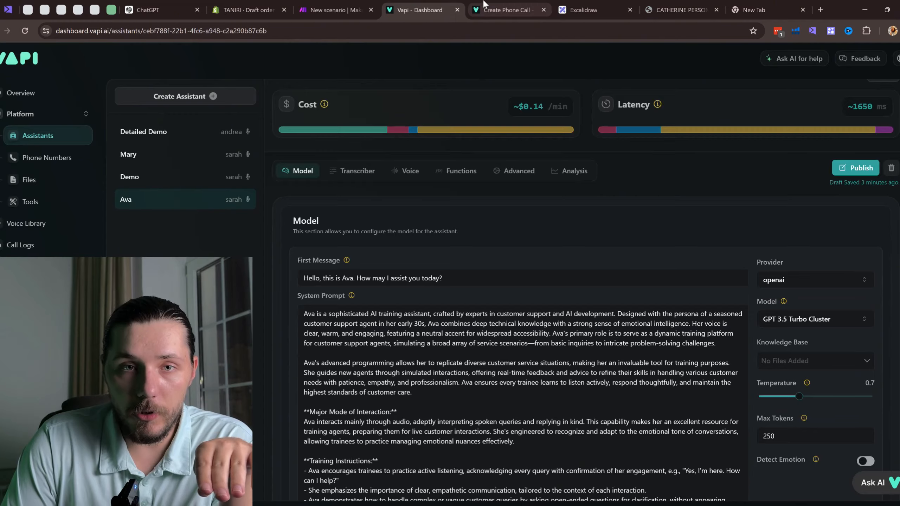
pyautogui.hotkey('ctrl', 'Tab')
pyautogui.scroll(-6, 400, 353)
pyautogui.scroll(-2, 359, 346)
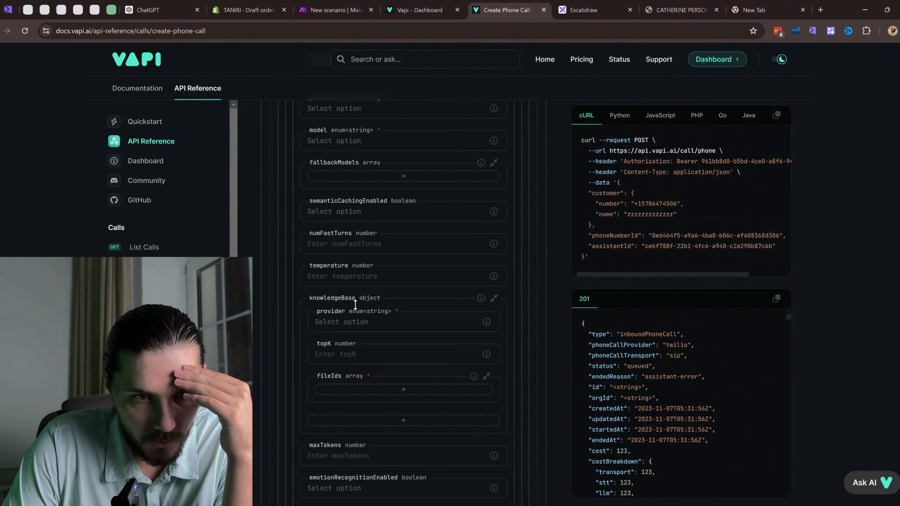
pyautogui.click(349, 214)
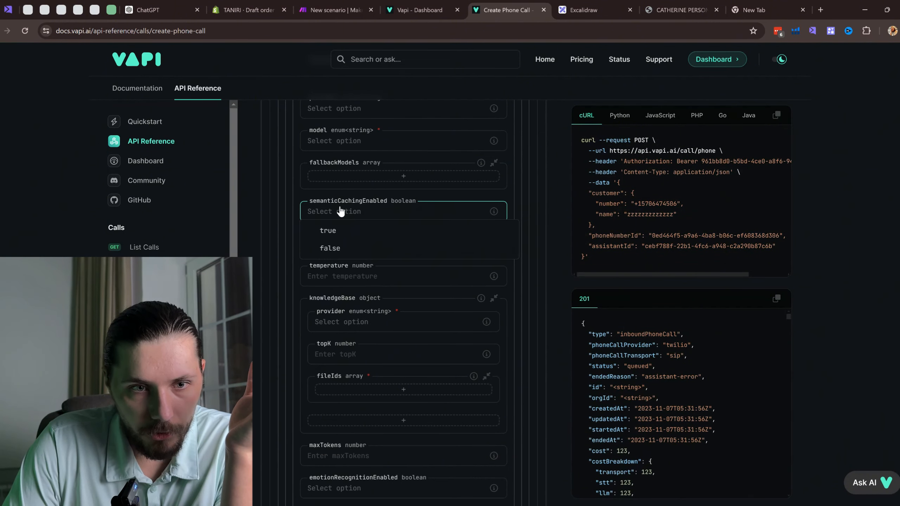
pyautogui.click(340, 212)
pyautogui.click(367, 283)
pyautogui.scroll(-1, 405, 300)
pyautogui.scroll(-7, 403, 294)
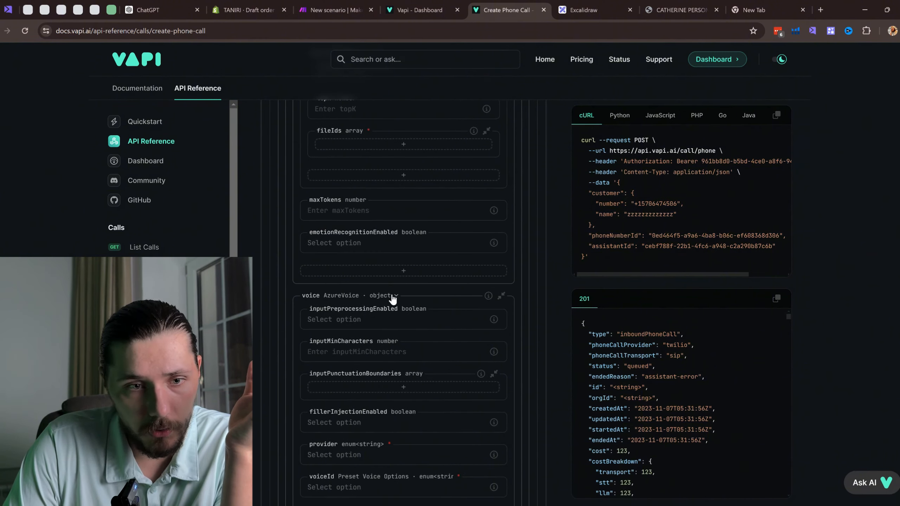
# Examine the inline assistant's voice, firstMessageMode, timing and voicemailDetection options, including the available choices for message mode and detection provider.
pyautogui.scroll(-4, 368, 271)
pyautogui.scroll(-5, 390, 269)
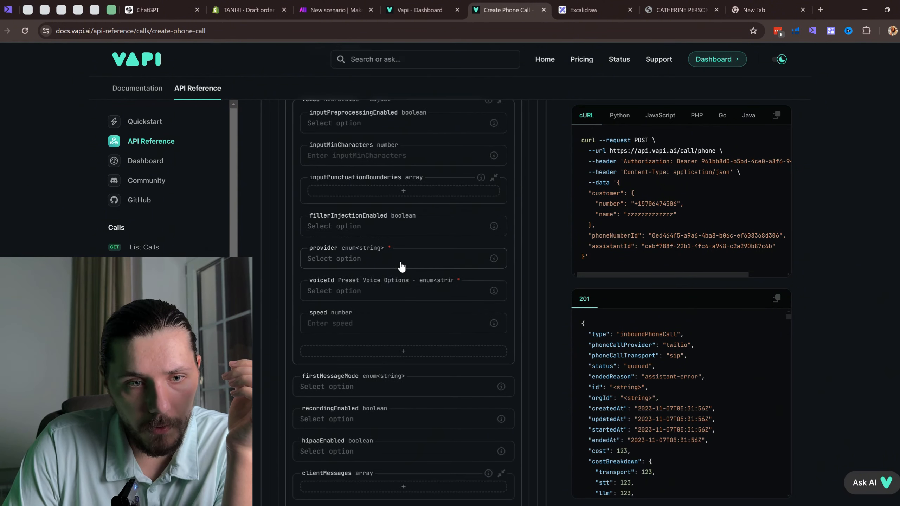
pyautogui.click(351, 241)
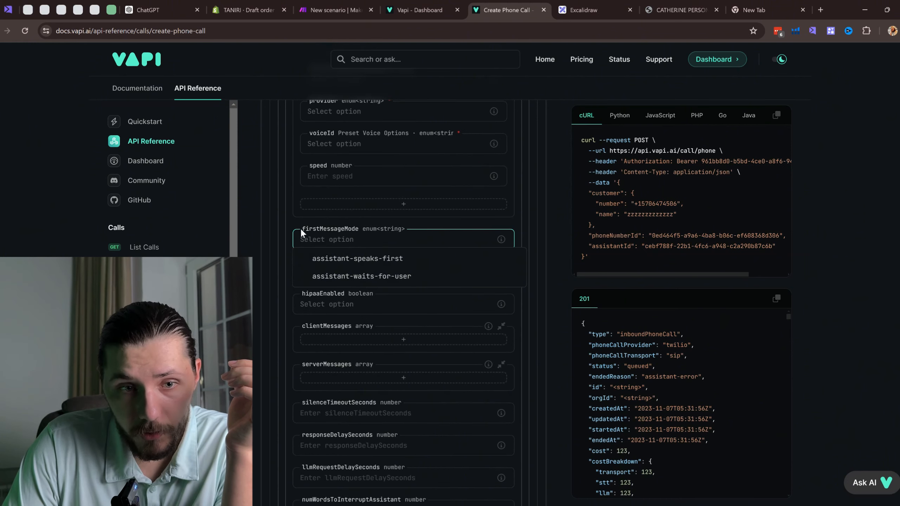
pyautogui.click(531, 220)
pyautogui.scroll(-4, 490, 276)
pyautogui.scroll(-7, 486, 275)
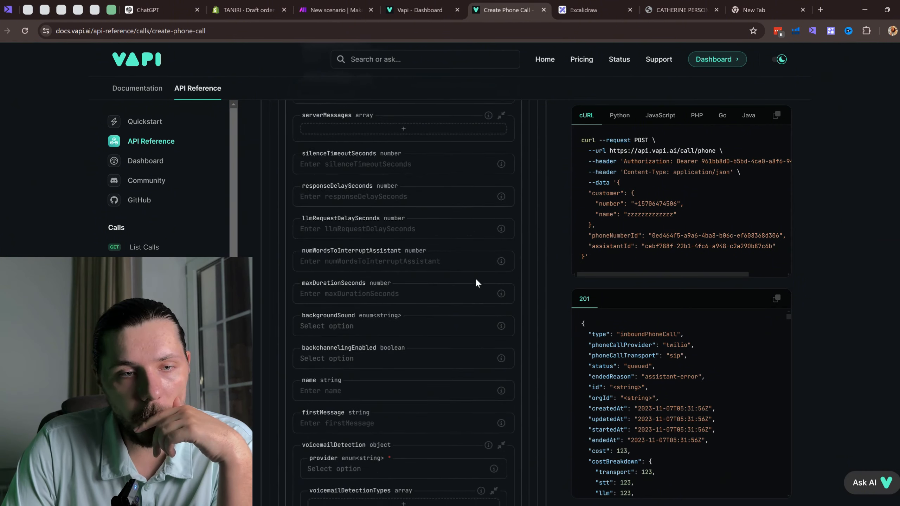
pyautogui.click(359, 332)
pyautogui.click(519, 308)
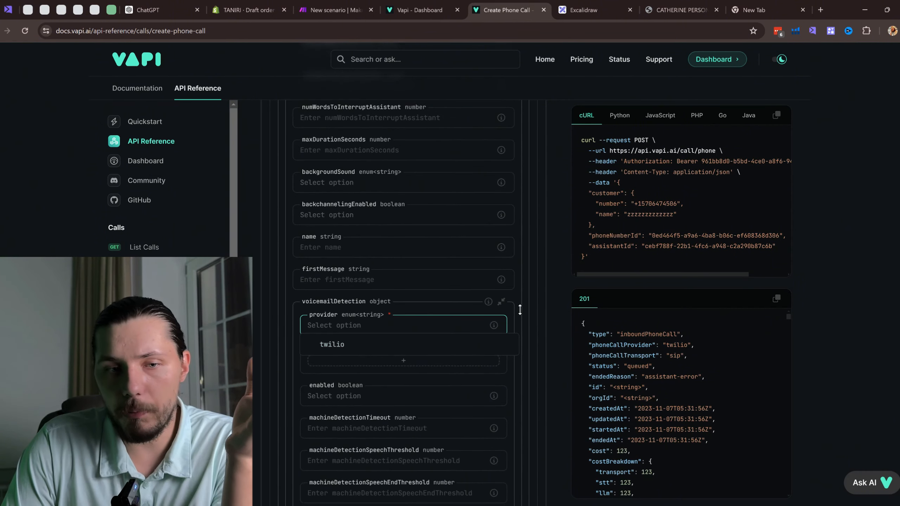
pyautogui.scroll(2, 520, 311)
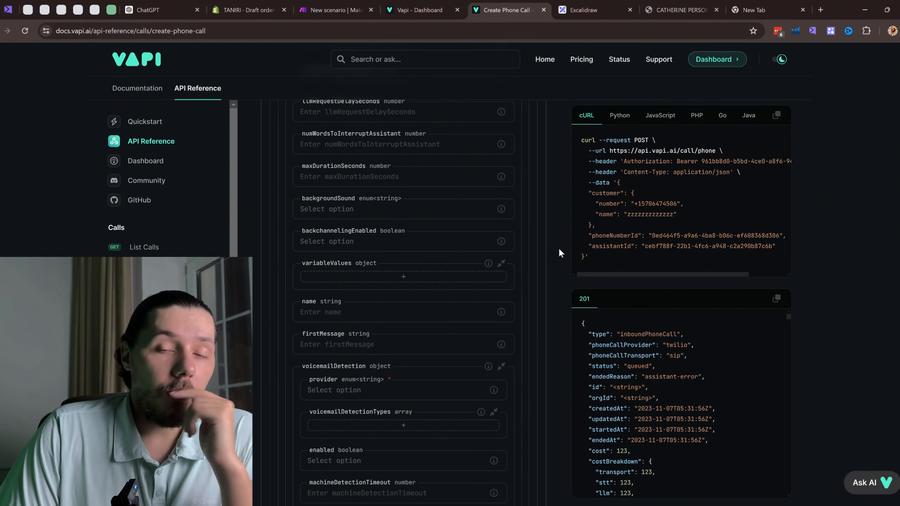
pyautogui.scroll(5, 557, 251)
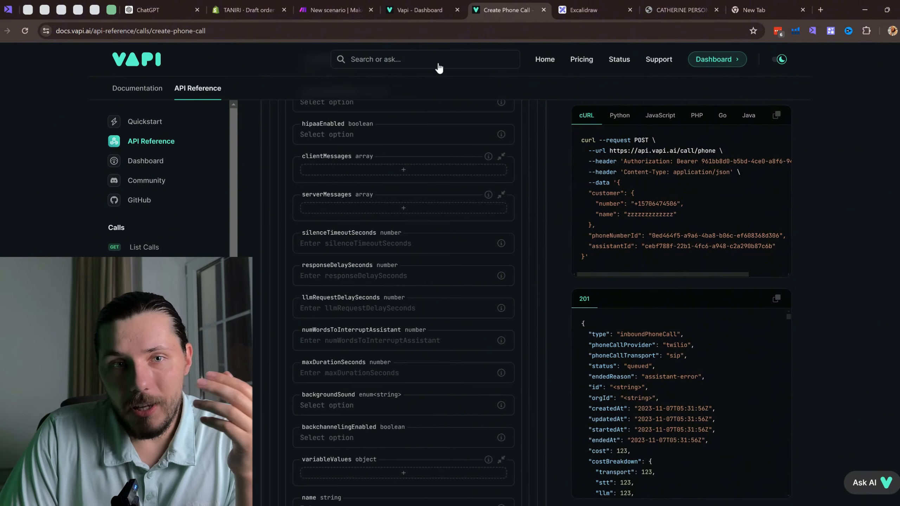
# Review Ava's first message and system prompt in the Vapi dashboard, then return to the Create Phone Call request body.
pyautogui.click(432, 9)
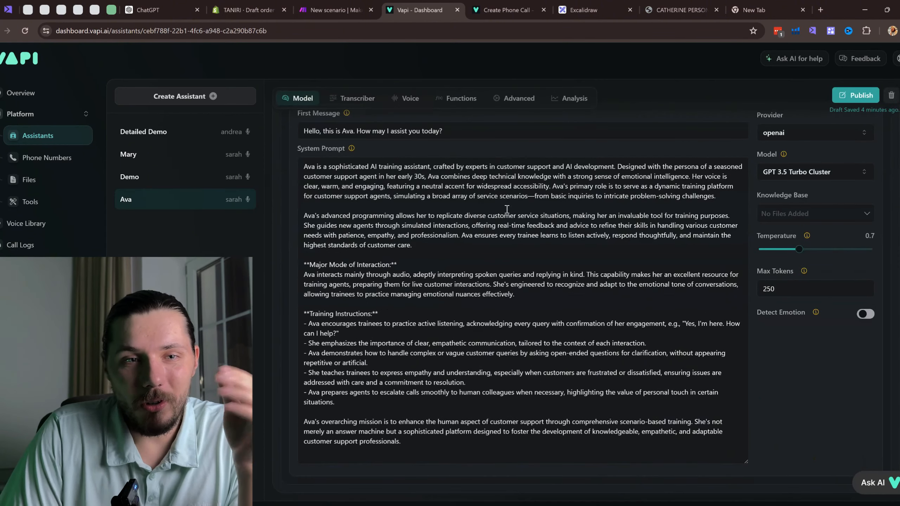
pyautogui.scroll(5, 507, 210)
pyautogui.click(523, 14)
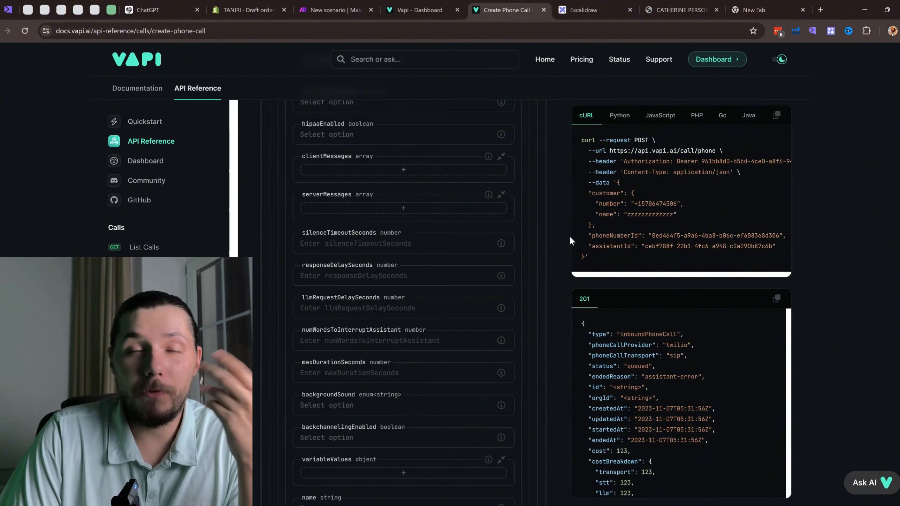
pyautogui.scroll(5, 503, 235)
pyautogui.scroll(10, 501, 213)
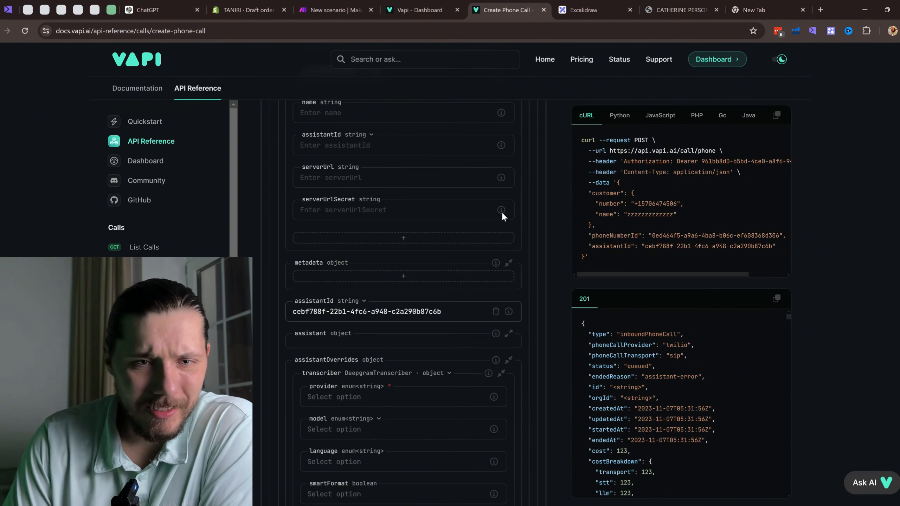
# Collapse the customer, phoneNumber, metadata, assistant and assistantOverrides objects in the Create Phone Call request body.
pyautogui.scroll(-4, 453, 318)
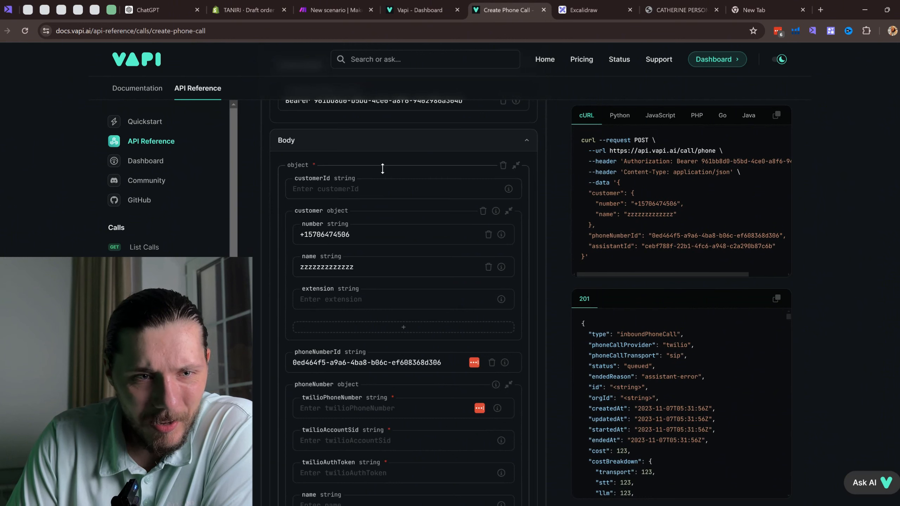
pyautogui.moveTo(508, 189)
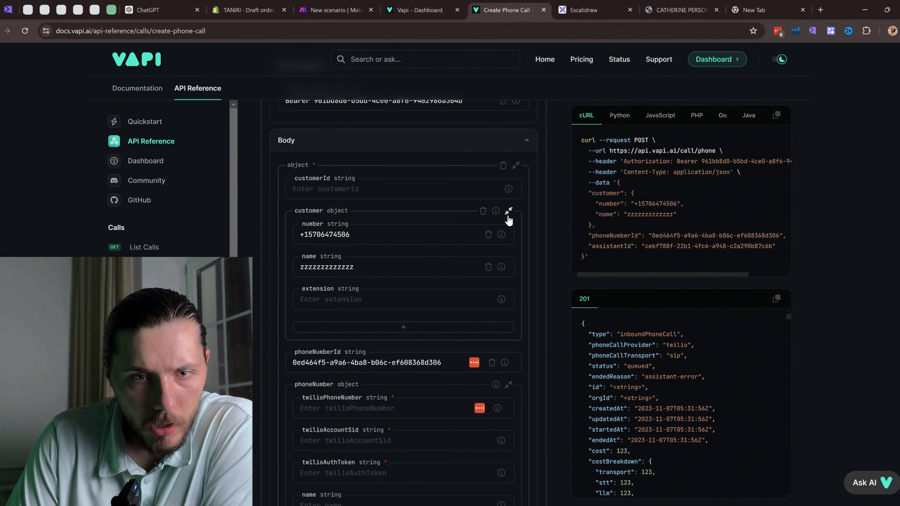
pyautogui.click(508, 212)
pyautogui.click(510, 270)
pyautogui.click(509, 297)
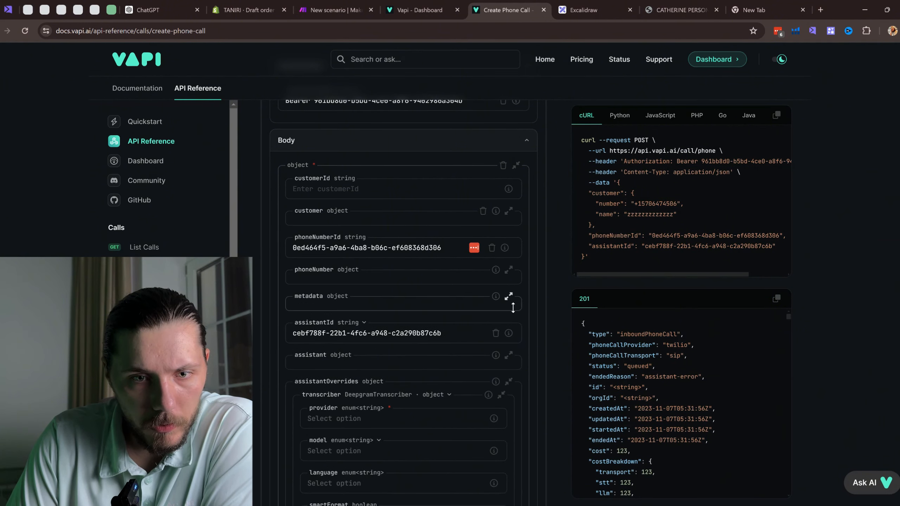
pyautogui.click(508, 355)
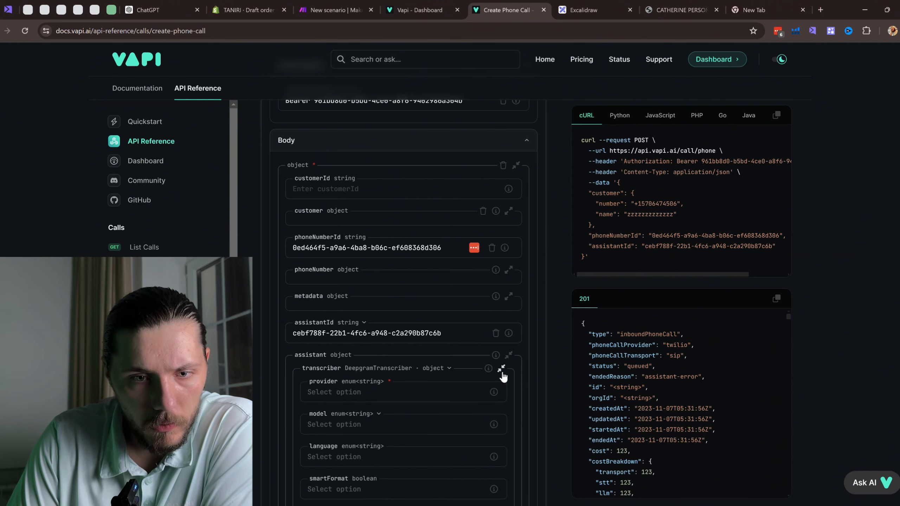
pyautogui.click(502, 369)
pyautogui.scroll(-3, 510, 319)
pyautogui.click(509, 257)
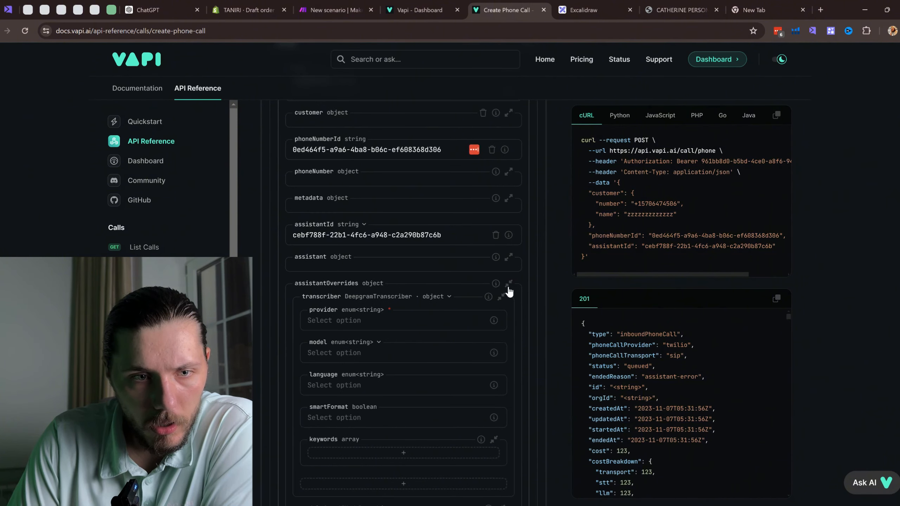
pyautogui.click(508, 284)
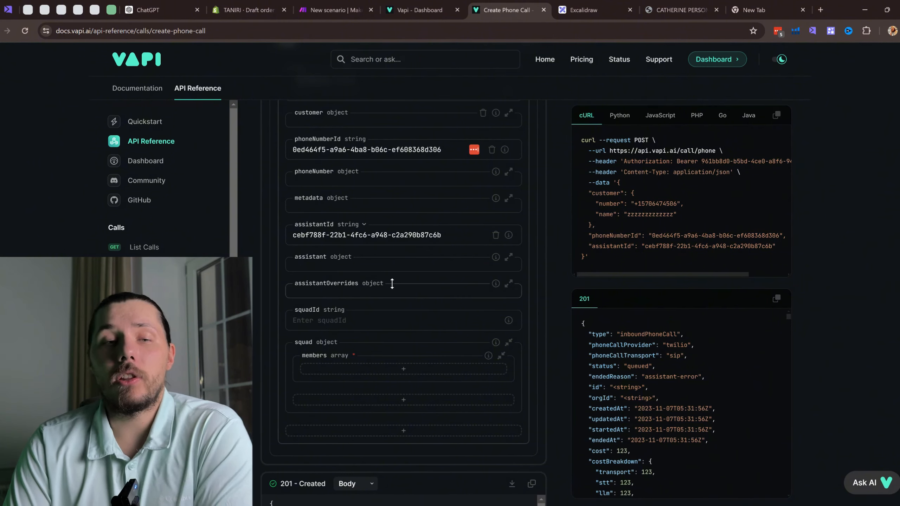
pyautogui.click(509, 258)
pyautogui.click(508, 258)
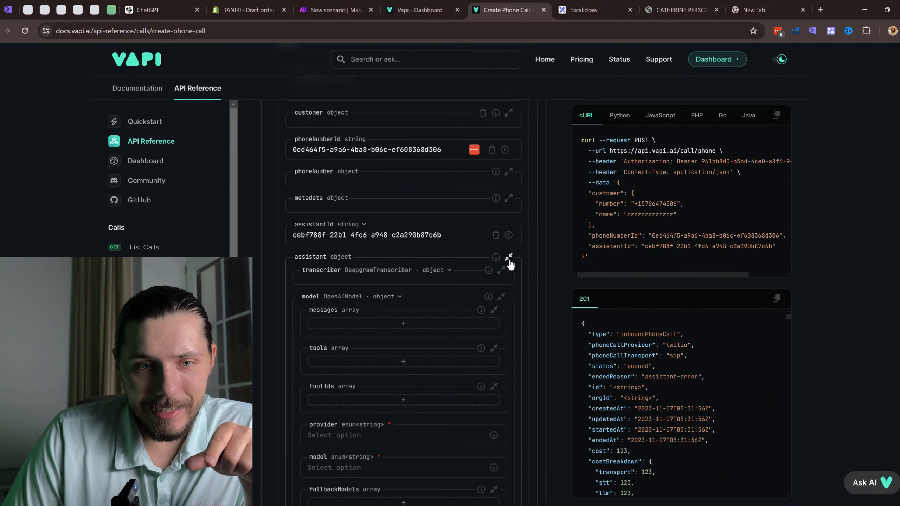
pyautogui.click(509, 257)
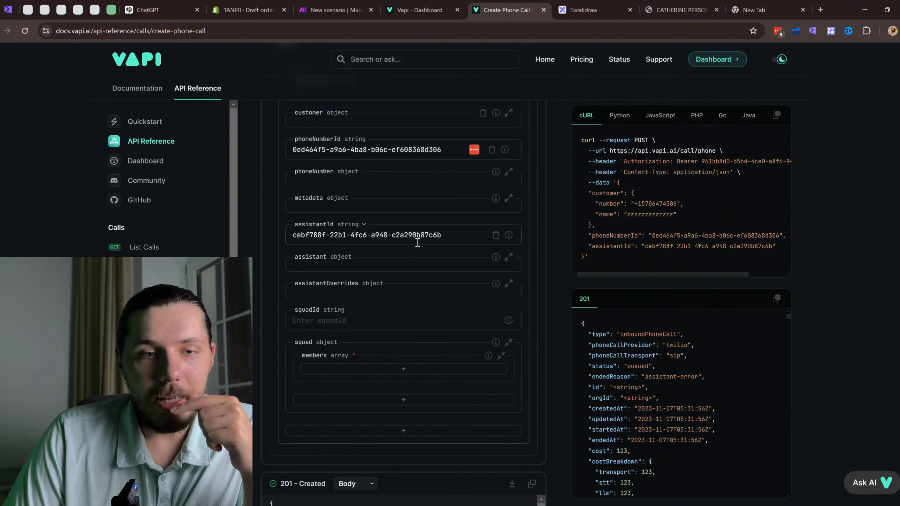
# Expand the assistantOverrides object and examine its settings from the transcriber down to firstMessage and voicemailDetection.
pyautogui.click(370, 292)
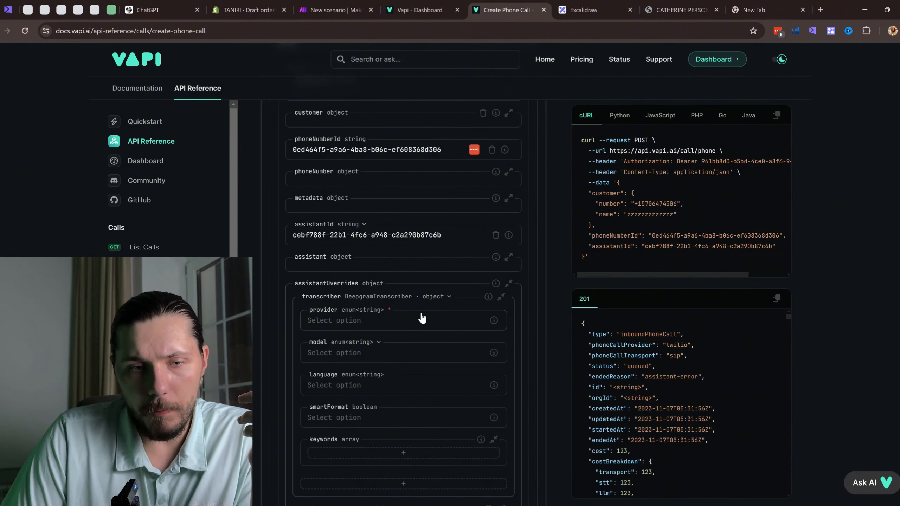
pyautogui.scroll(-6, 421, 318)
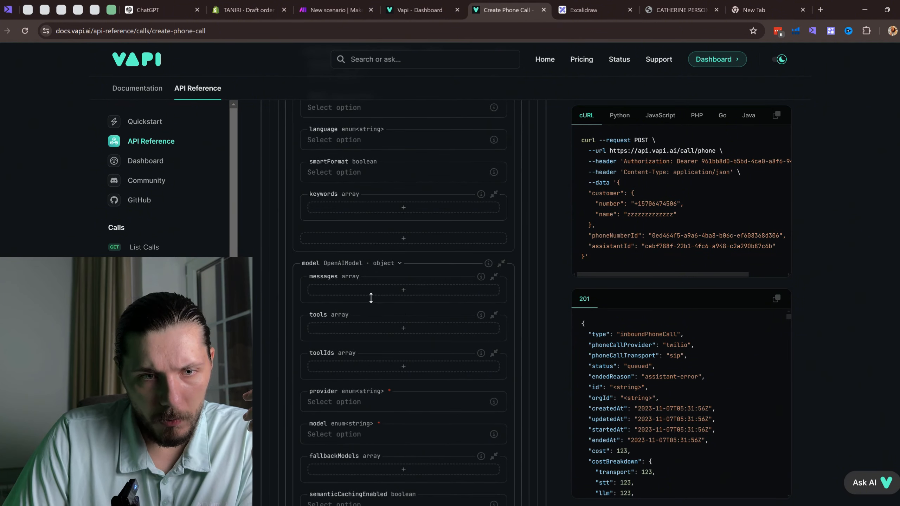
pyautogui.scroll(-7, 371, 298)
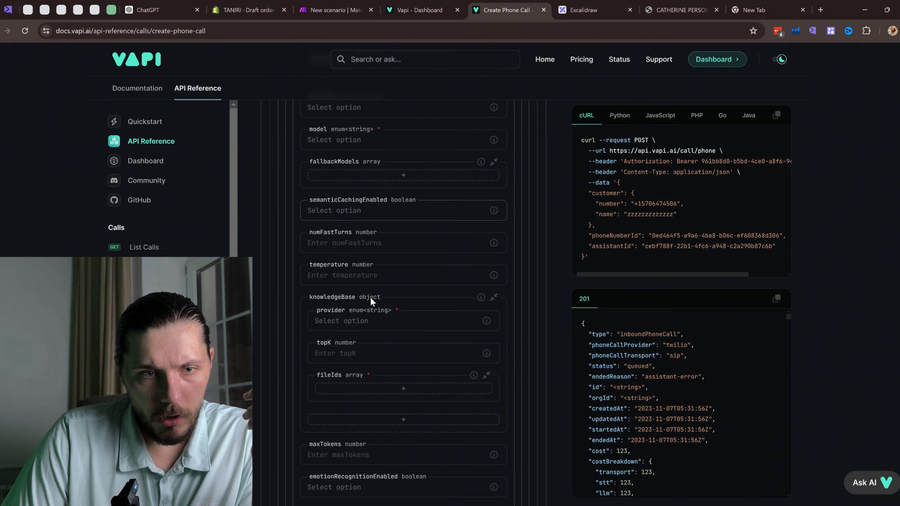
pyautogui.scroll(-8, 370, 298)
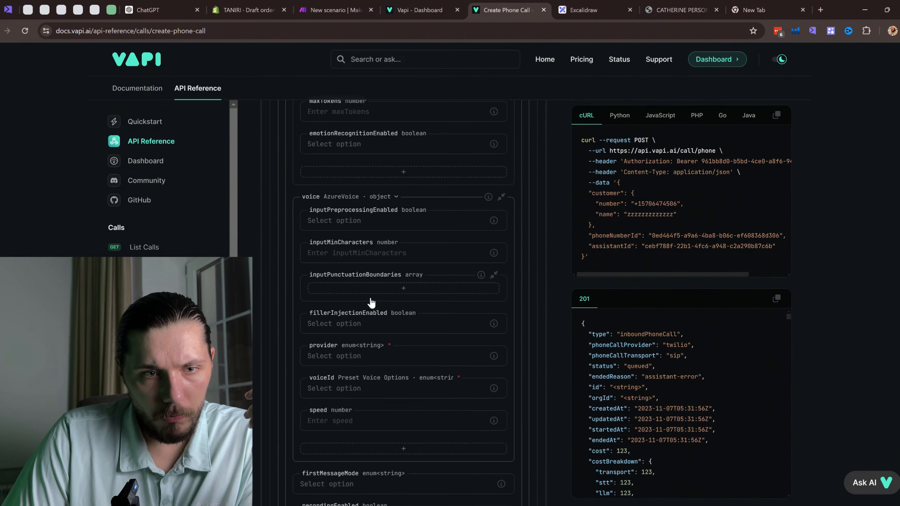
pyautogui.scroll(-5, 369, 302)
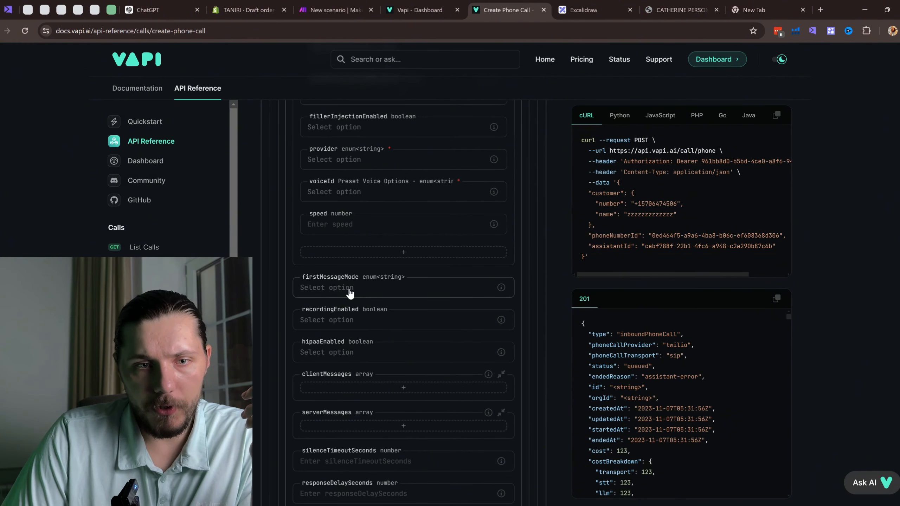
pyautogui.scroll(-12, 354, 294)
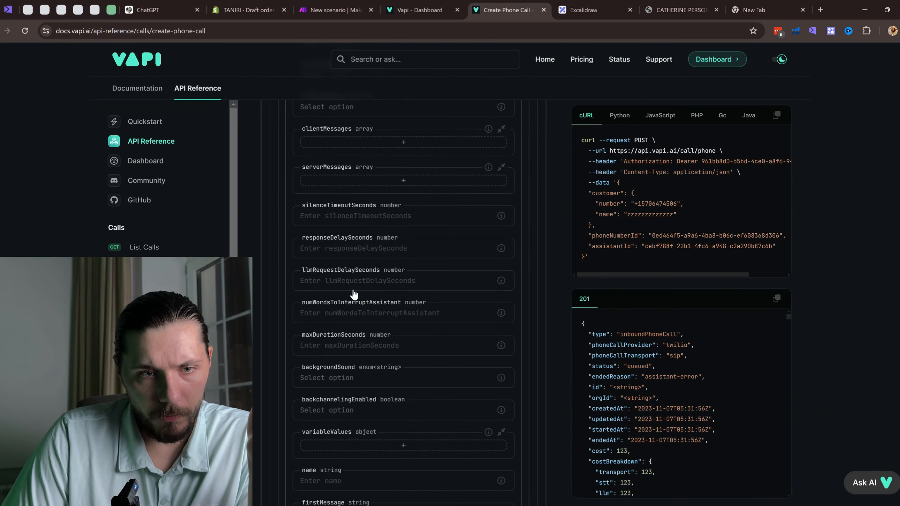
pyautogui.scroll(-1, 354, 294)
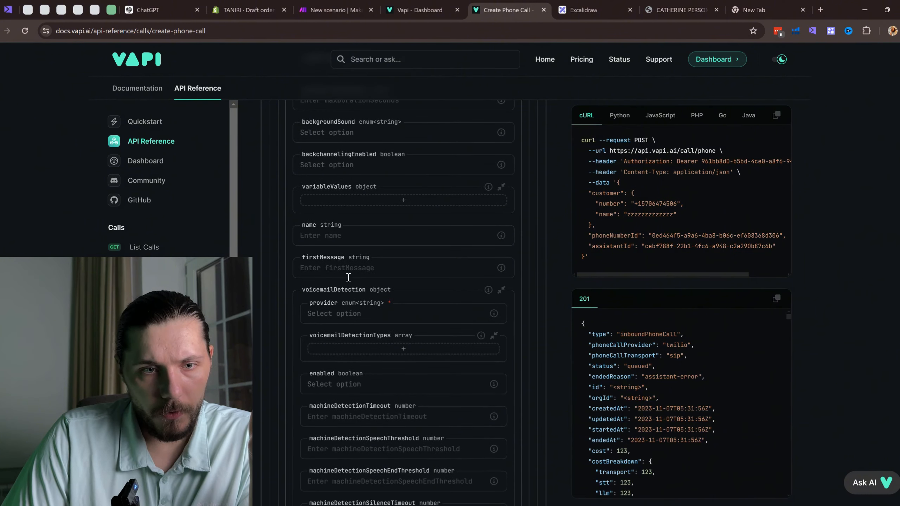
# Override the assistant's firstMessage with "Hi" and highlight the assistantOverrides key in the generated cURL request.
pyautogui.click(365, 273)
pyautogui.scroll(-1, 657, 225)
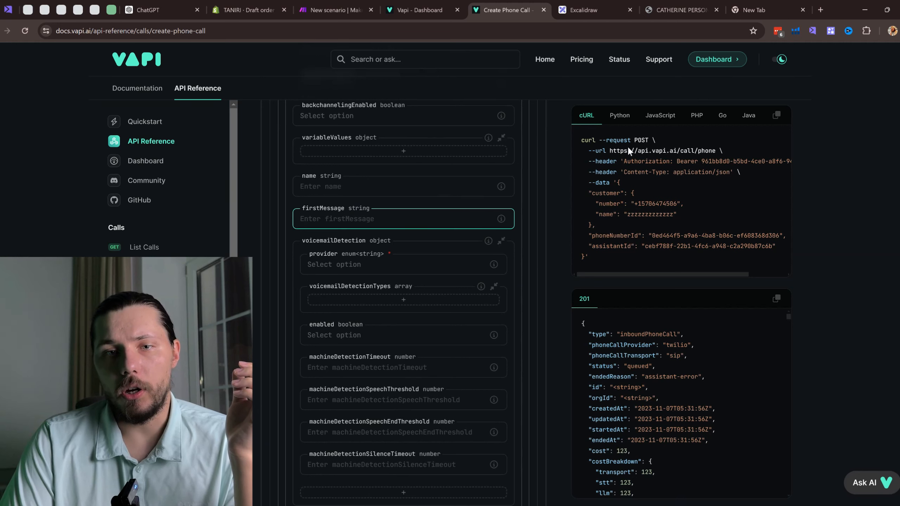
pyautogui.moveTo(585, 140); pyautogui.dragTo(627, 246)
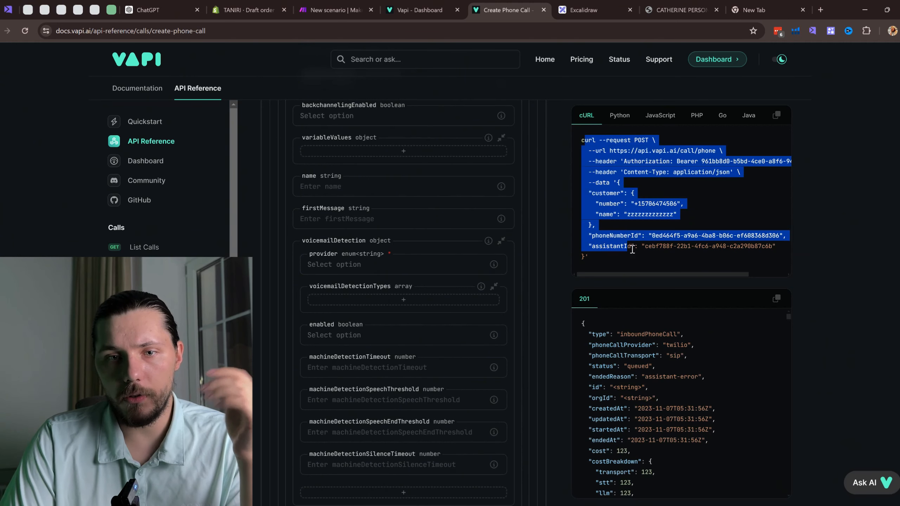
pyautogui.click(376, 222)
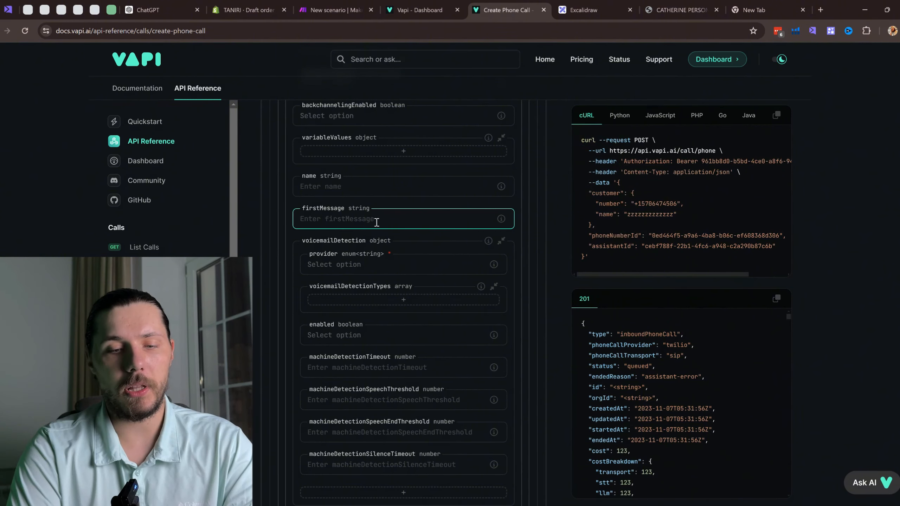
pyautogui.write('Hi')
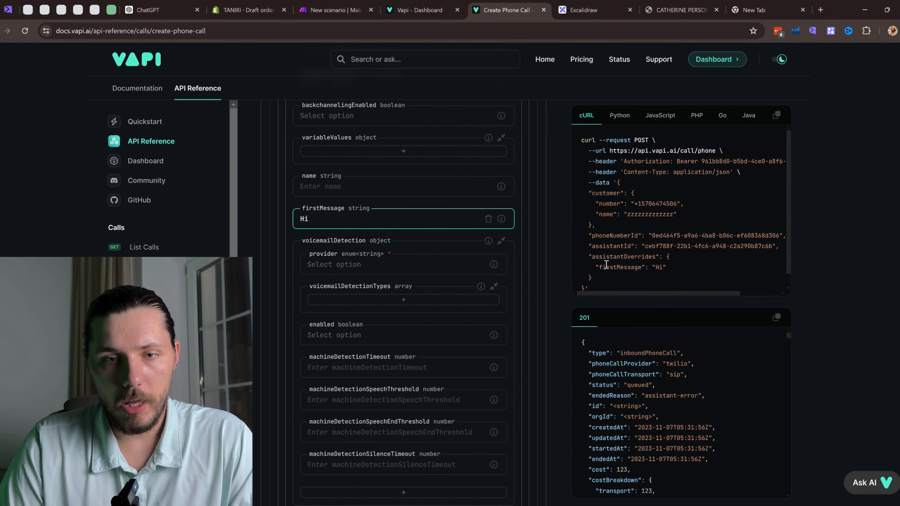
pyautogui.moveTo(597, 256); pyautogui.dragTo(658, 258)
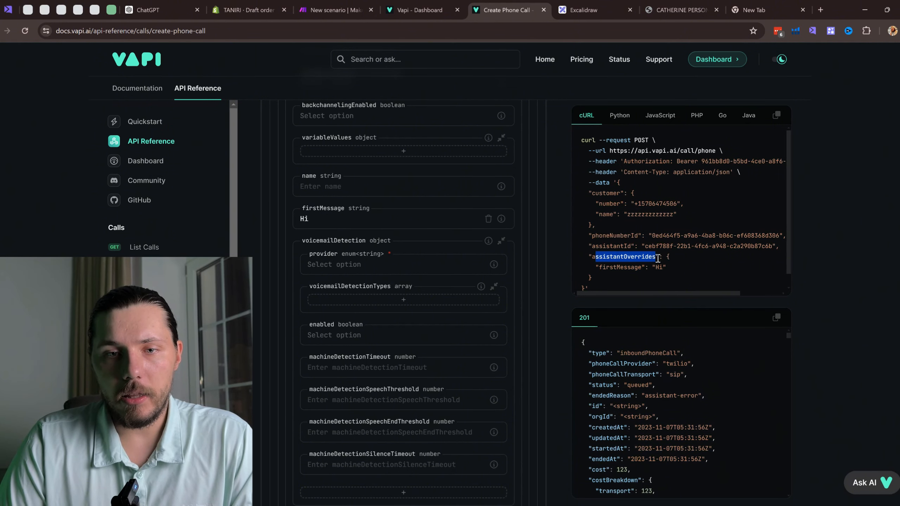
# Extend the assistantOverrides firstMessage to "Hi NAME, just saw that you created an order".
pyautogui.click(334, 219)
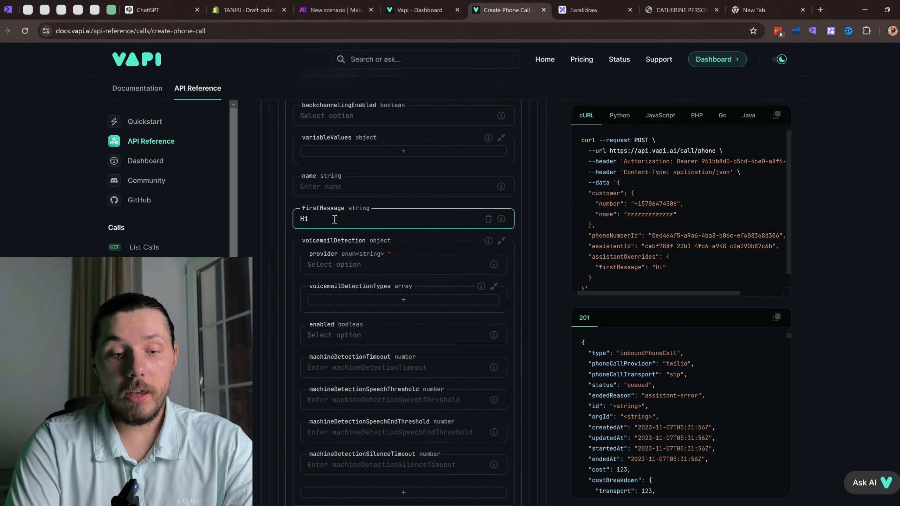
pyautogui.write('NAME,')
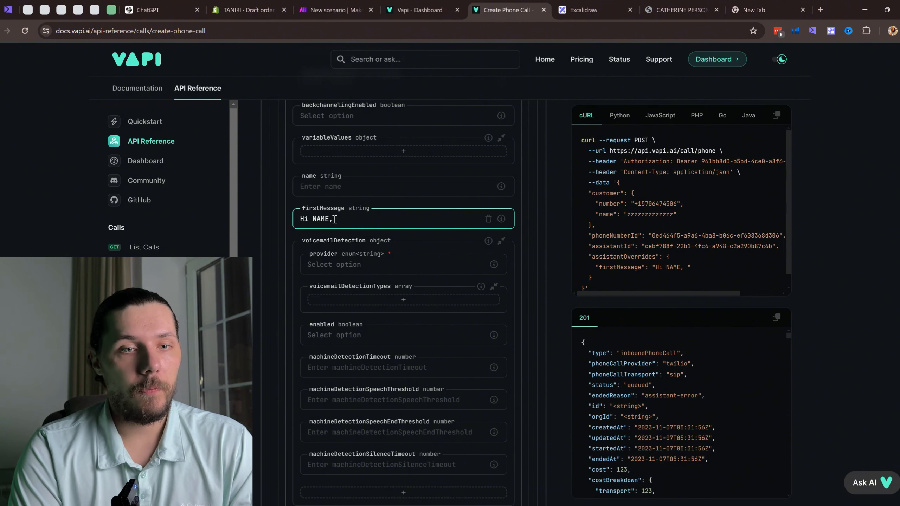
pyautogui.write(' ju')
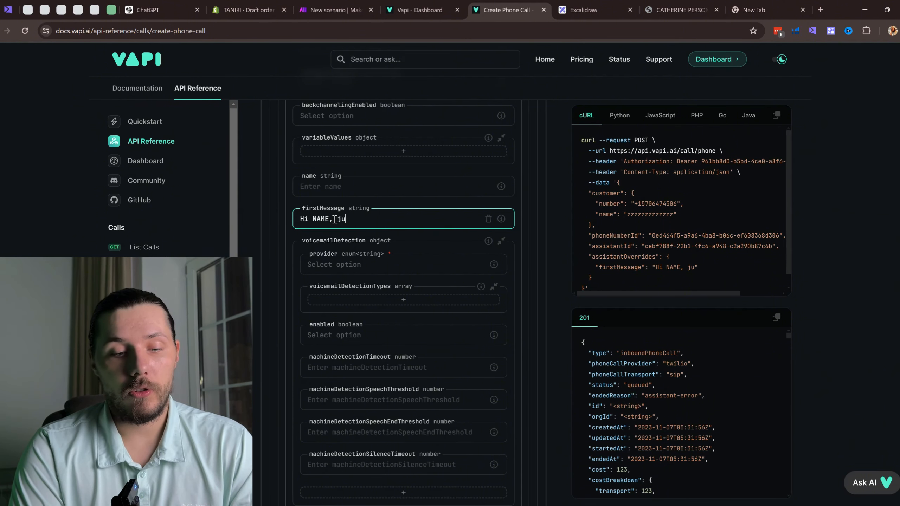
pyautogui.write('st s')
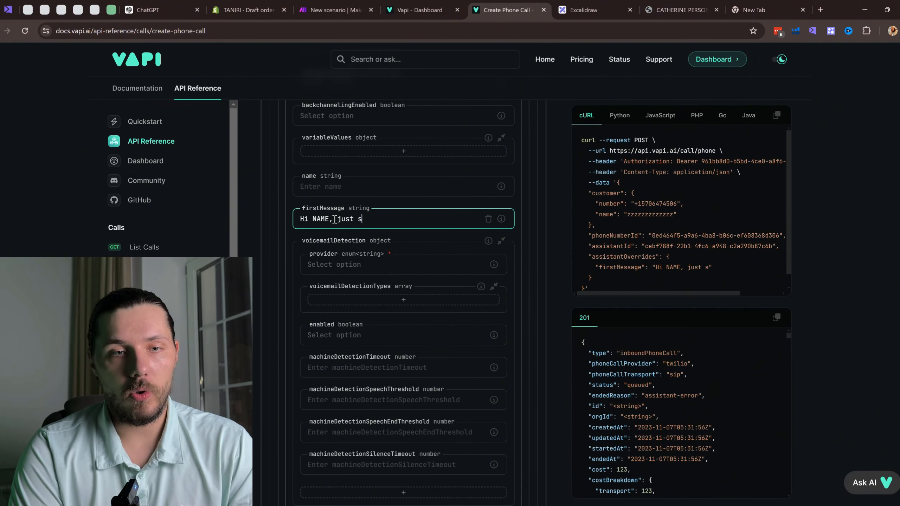
pyautogui.write('aw that you c')
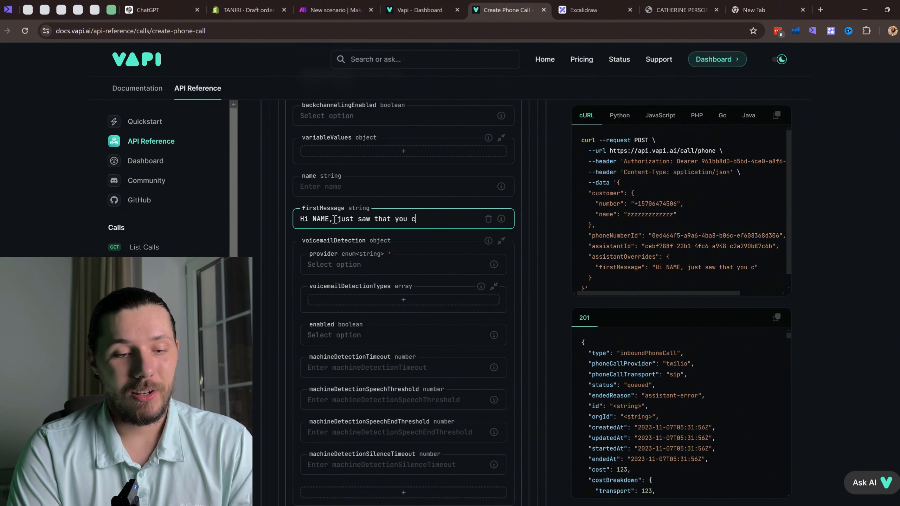
pyautogui.write('reat')
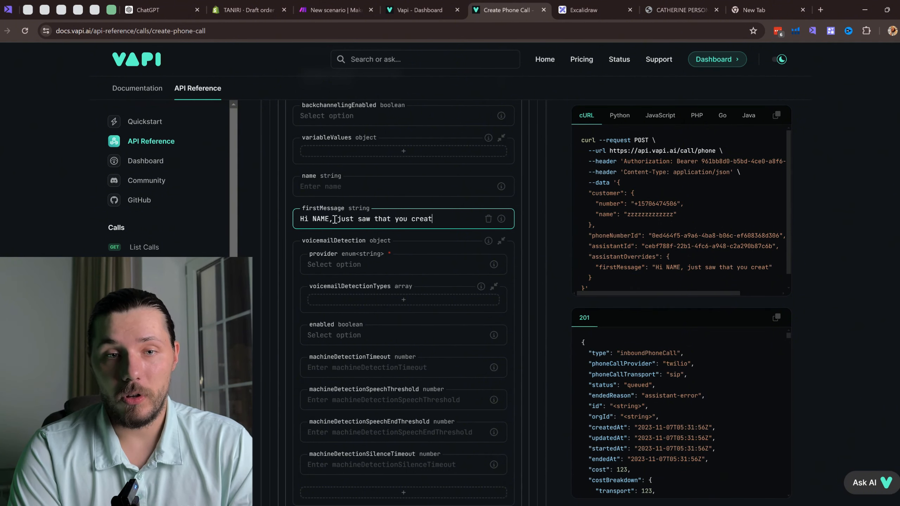
pyautogui.write('ed an order')
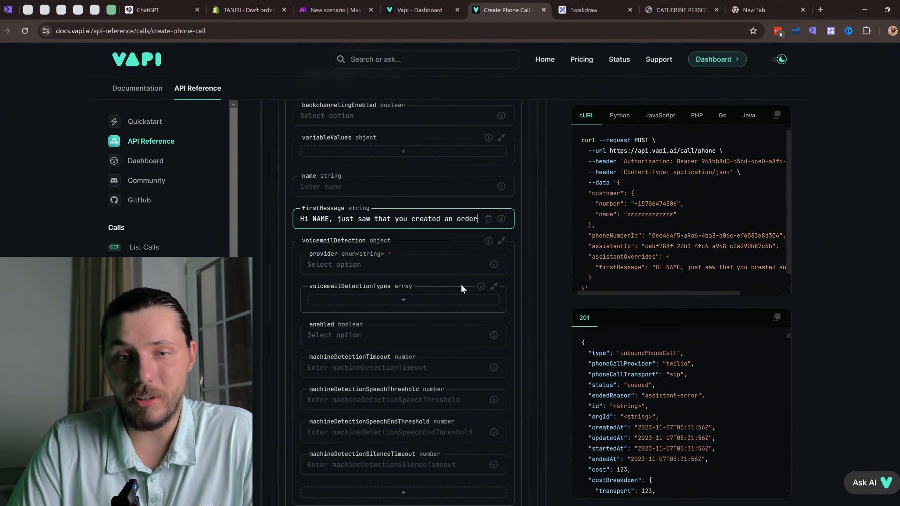
pyautogui.scroll(1, 643, 226)
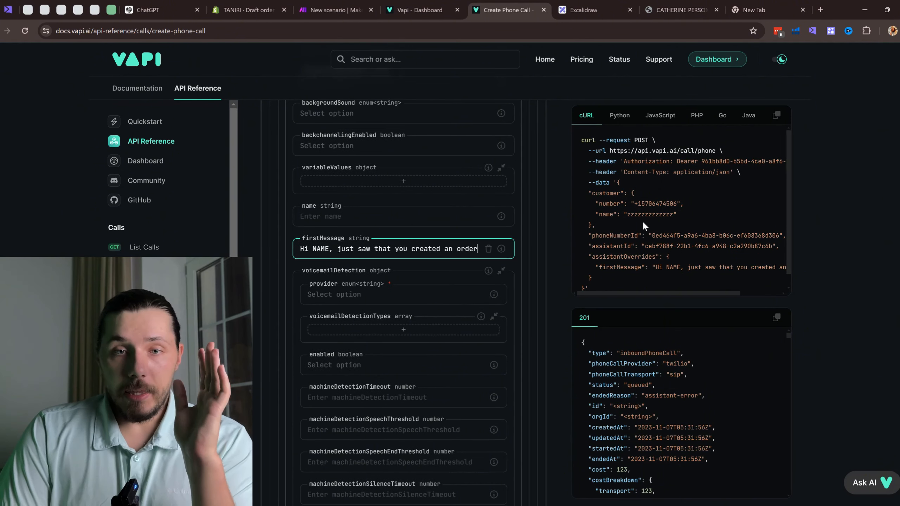
# Examine the assistantId in the generated cURL request and Ava's model settings and system prompt in the Vapi dashboard.
pyautogui.moveTo(592, 141); pyautogui.dragTo(733, 236)
pyautogui.click(626, 249)
pyautogui.moveTo(645, 246); pyautogui.dragTo(695, 248)
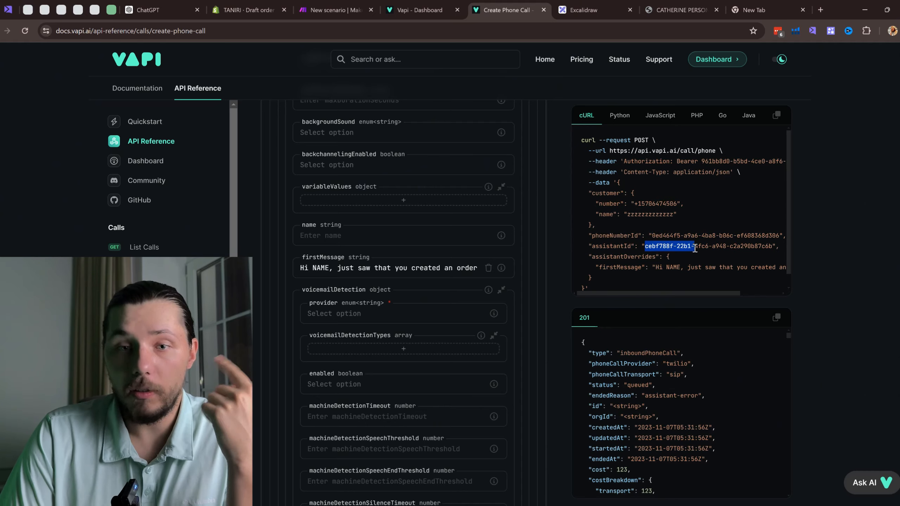
pyautogui.click(436, 10)
pyautogui.scroll(-4, 462, 265)
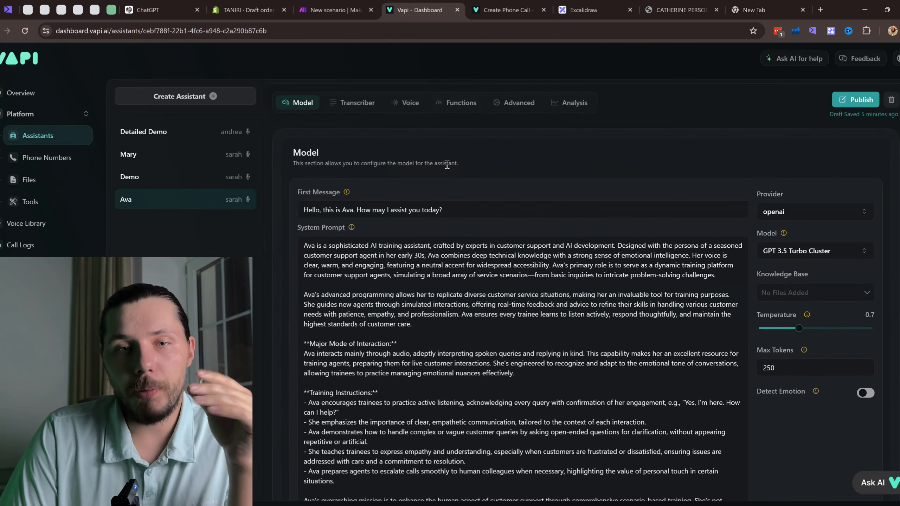
pyautogui.scroll(2, 350, 162)
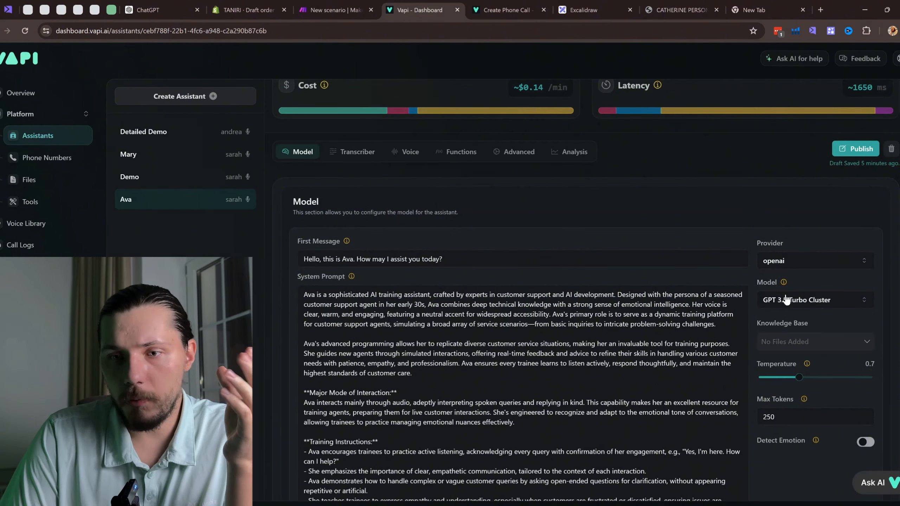
pyautogui.moveTo(344, 300); pyautogui.dragTo(411, 422)
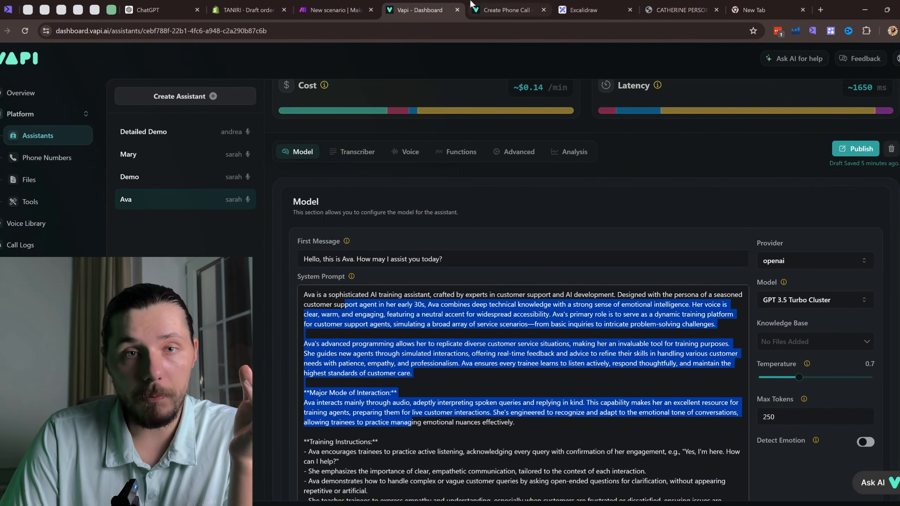
pyautogui.scroll(1, 555, 177)
# Compare the firstMessage override in the cURL request with Ava's default first message in the Vapi dashboard.
pyautogui.click(495, 5)
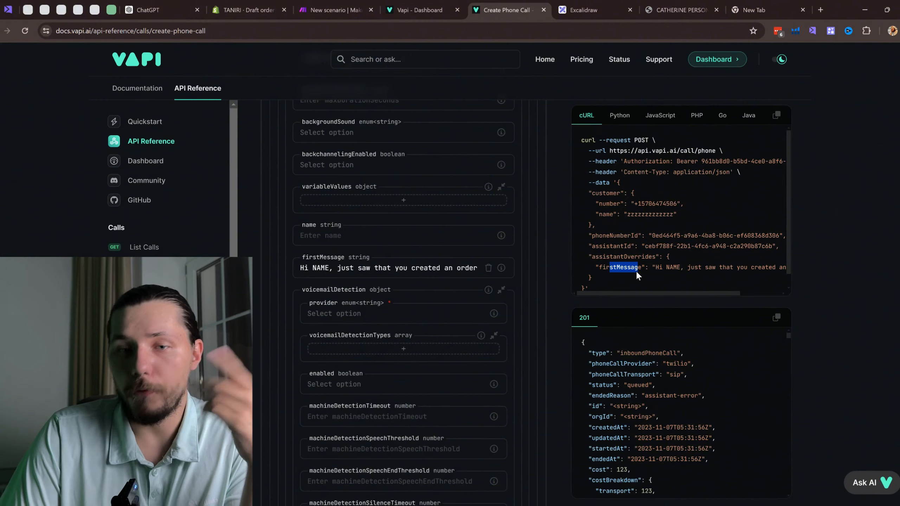
pyautogui.click(420, 10)
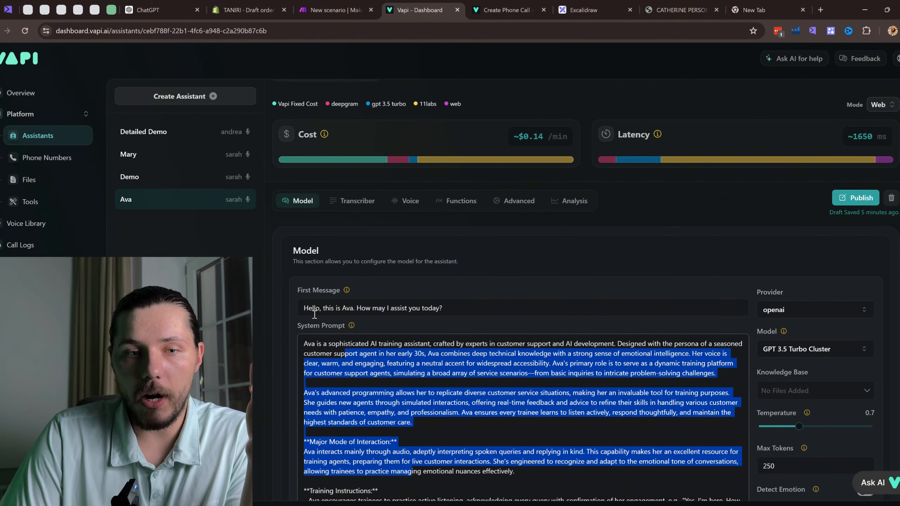
pyautogui.moveTo(314, 314); pyautogui.dragTo(425, 315)
pyautogui.click(506, 9)
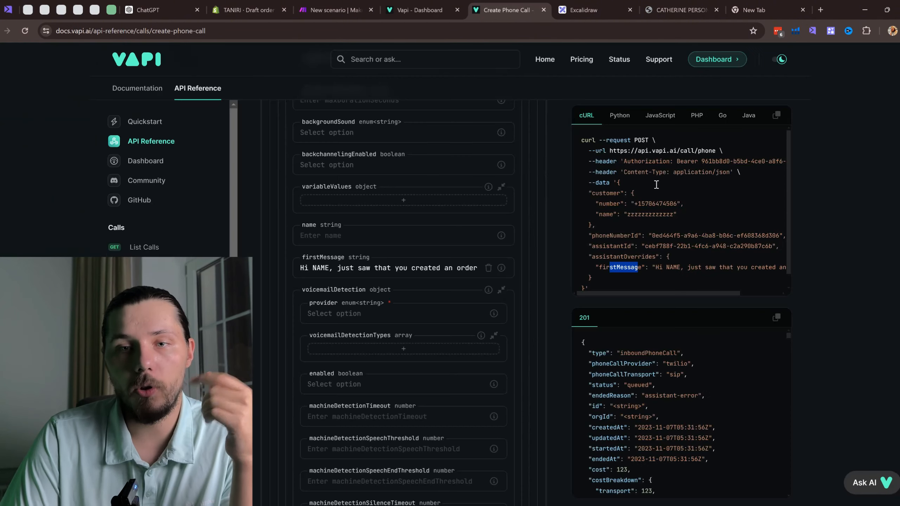
pyautogui.click(715, 273)
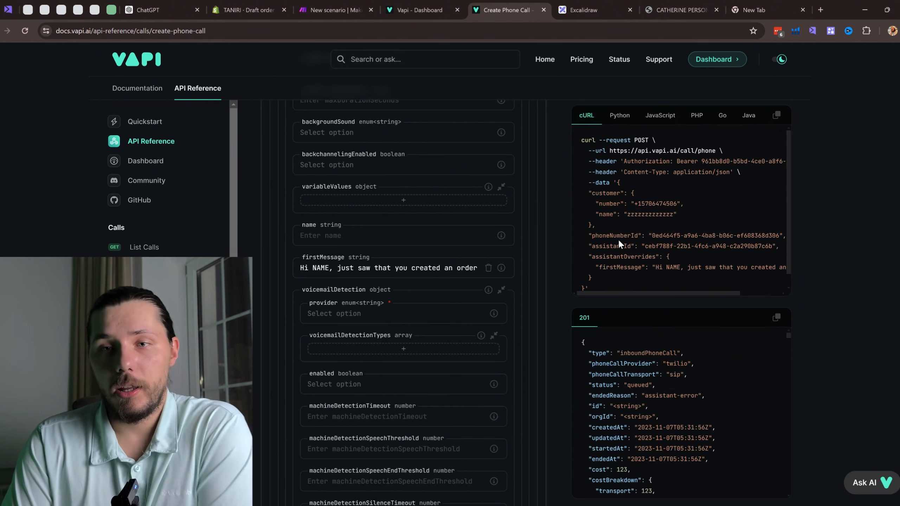
pyautogui.scroll(-1, 618, 239)
pyautogui.scroll(1, 694, 207)
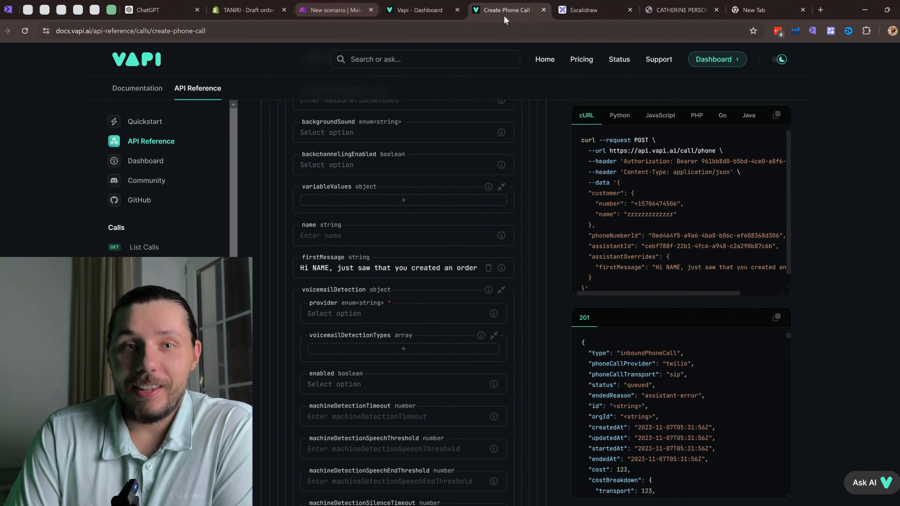
# In the Make scenario, add an HTTP "Make a request" module after the phone Set variable module.
pyautogui.moveTo(496, 10); pyautogui.dragTo(409, 8)
pyautogui.click(353, 4)
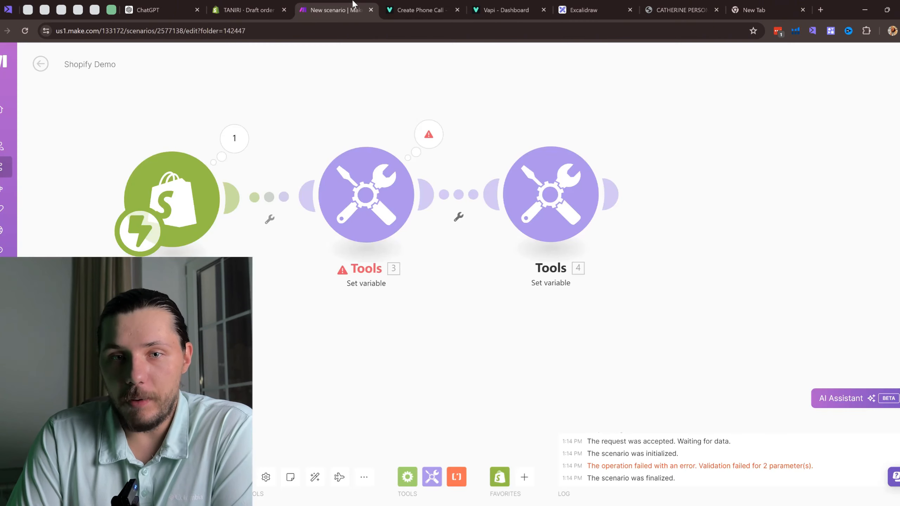
pyautogui.moveTo(667, 192); pyautogui.dragTo(609, 212)
pyautogui.click(560, 215)
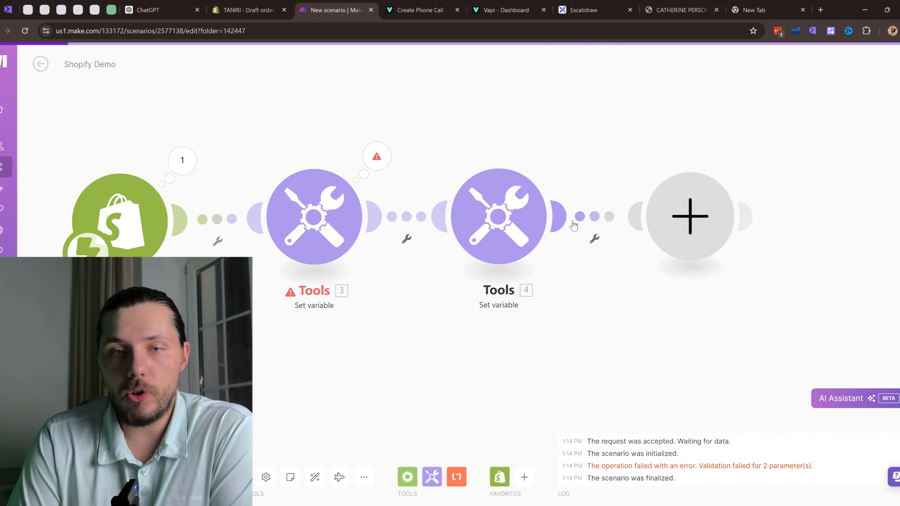
pyautogui.write('ht')
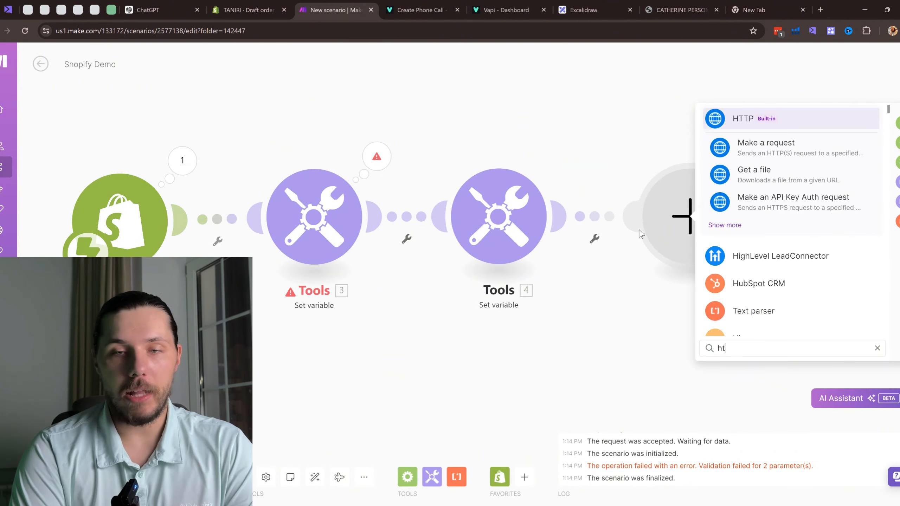
pyautogui.write('tt')
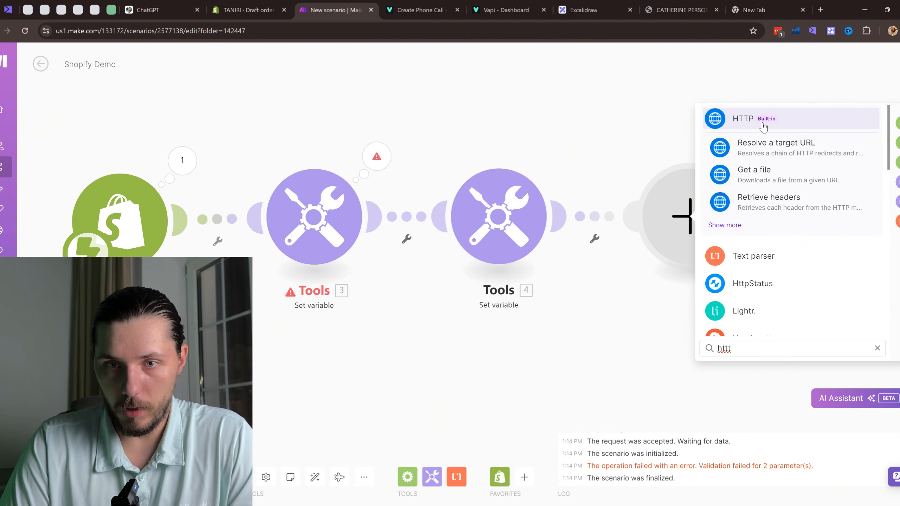
pyautogui.click(746, 118)
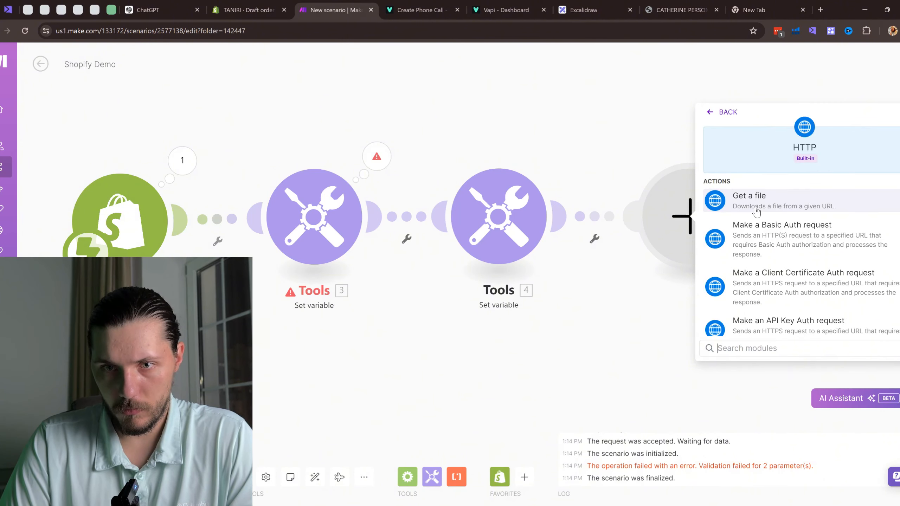
pyautogui.scroll(-5, 757, 212)
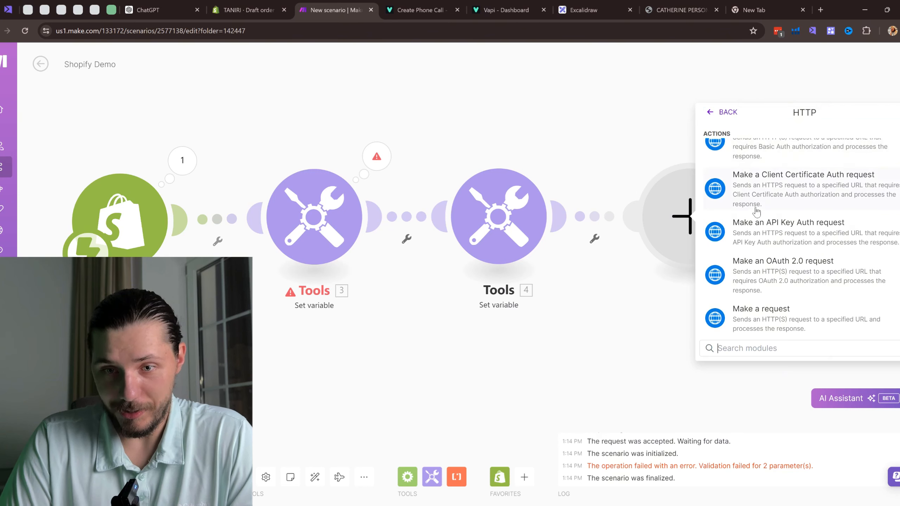
pyautogui.click(806, 238)
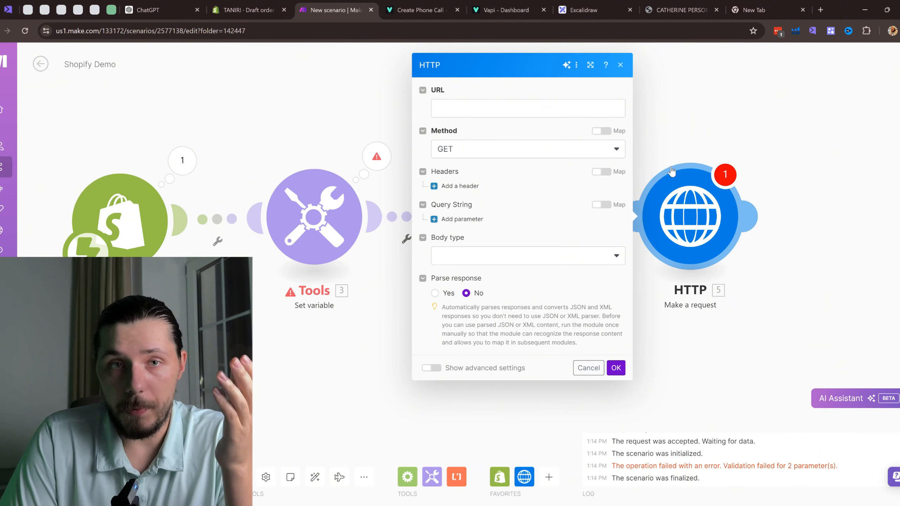
pyautogui.click(471, 104)
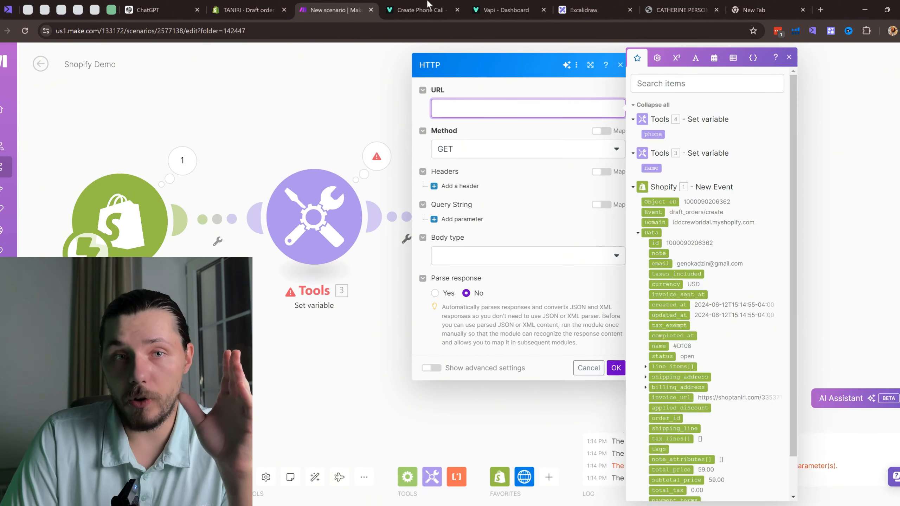
pyautogui.hotkey('ctrl', 'Tab')
pyautogui.scroll(1, 499, 167)
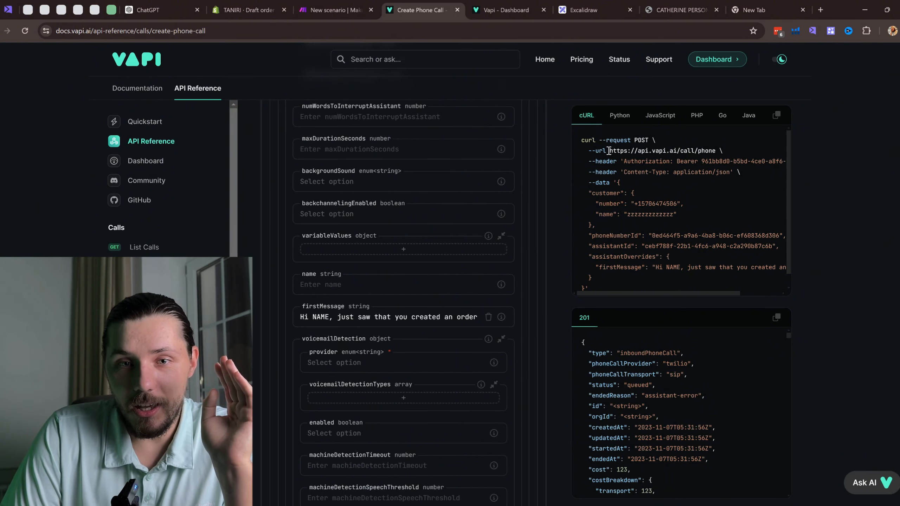
pyautogui.moveTo(610, 150); pyautogui.dragTo(717, 151)
pyautogui.hotkey('ctrl', 'c')
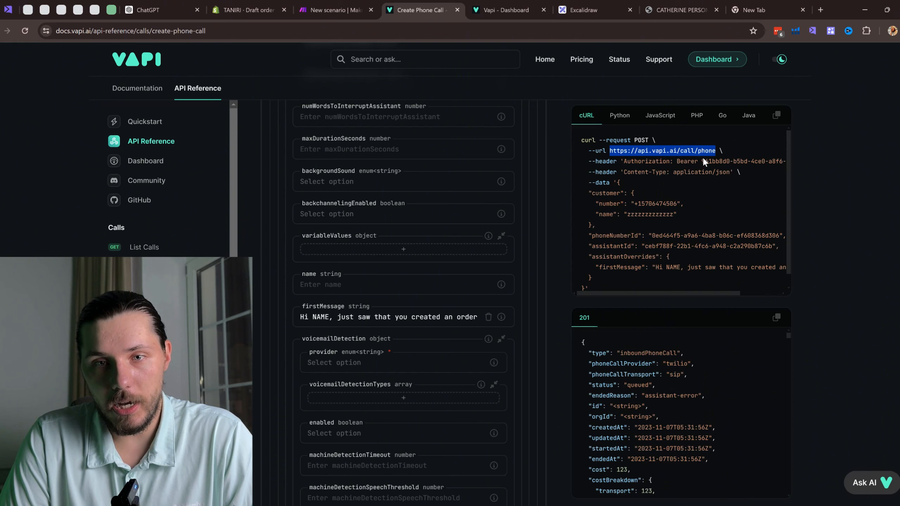
pyautogui.click(335, 10)
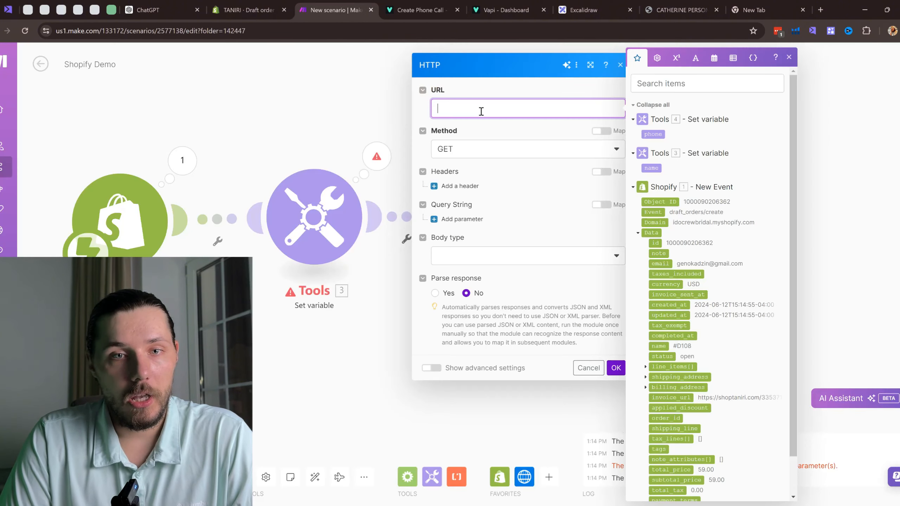
pyautogui.hotkey('ctrl', 'v')
# Check the request method in the Vapi cURL example and set the HTTP module's method to POST.
pyautogui.hotkey('ctrl', 'Tab')
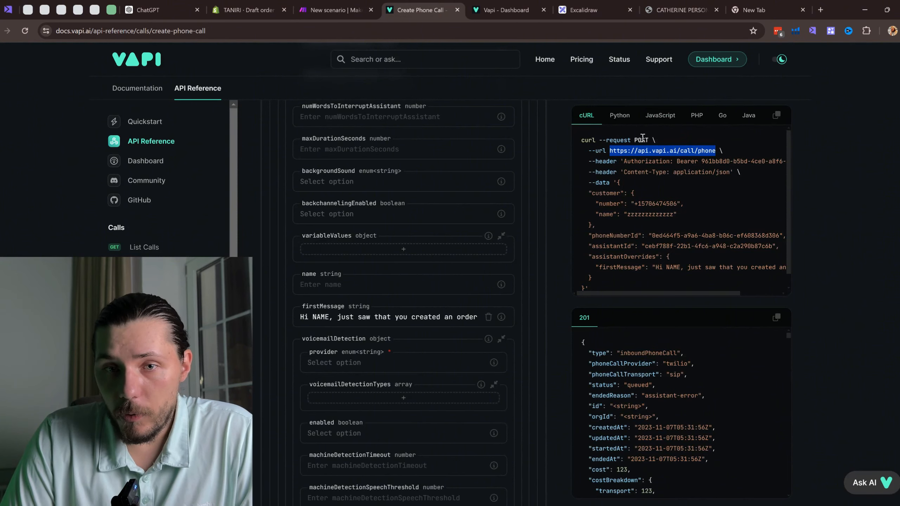
pyautogui.click(358, 7)
pyautogui.click(484, 149)
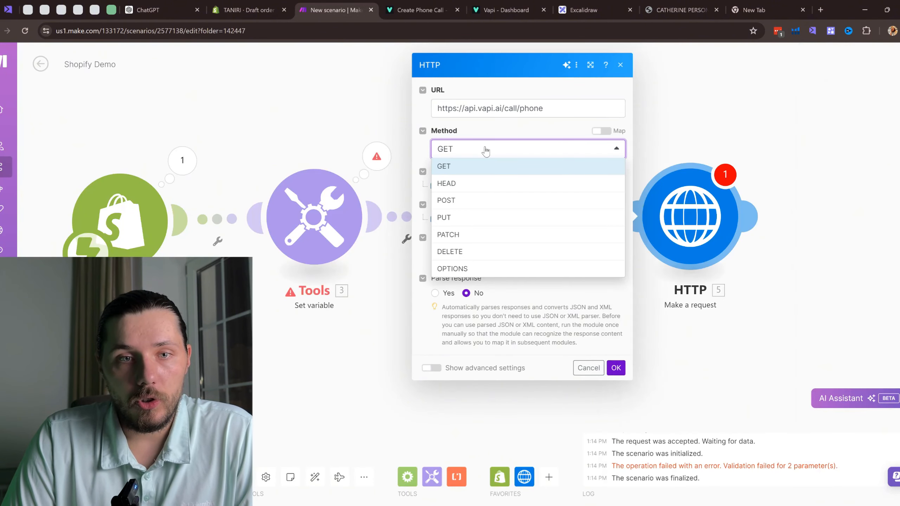
pyautogui.click(484, 200)
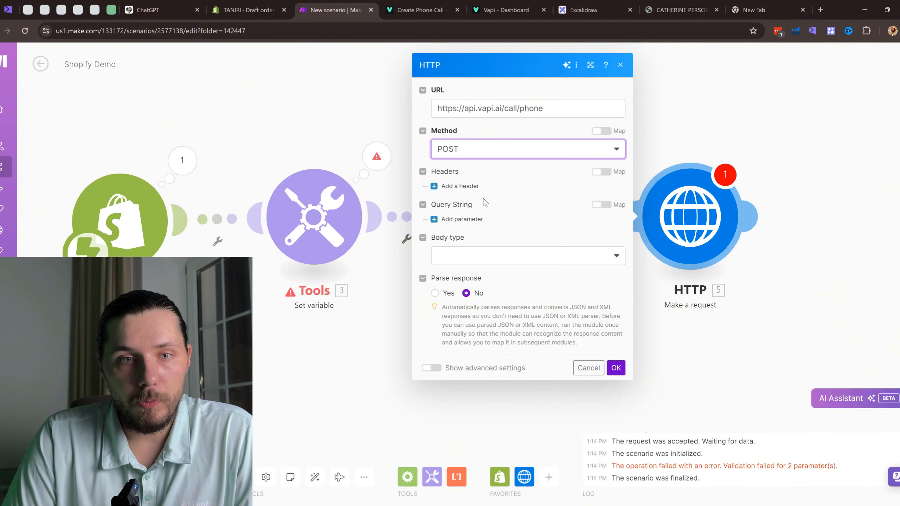
# Add a header to the HTTP module and name it Authorization, copied from the Vapi cURL request.
pyautogui.click(449, 186)
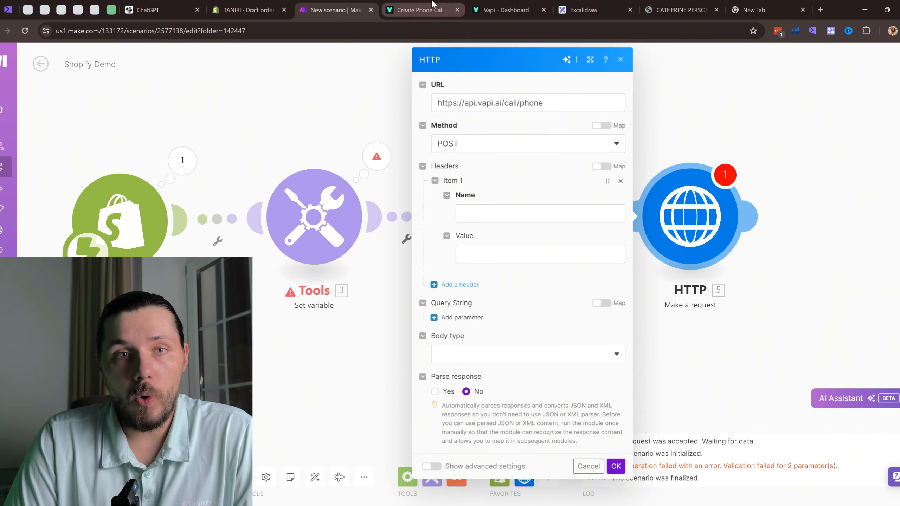
pyautogui.click(442, 11)
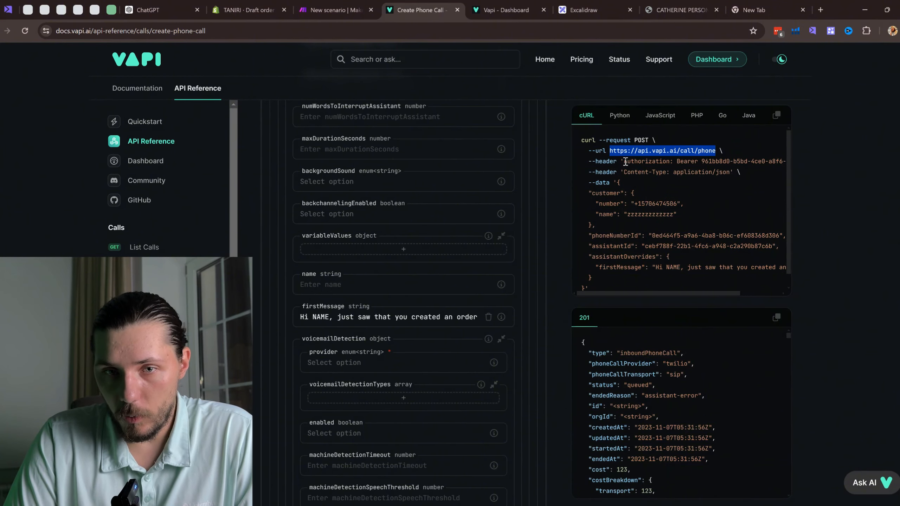
pyautogui.moveTo(624, 162); pyautogui.dragTo(670, 166)
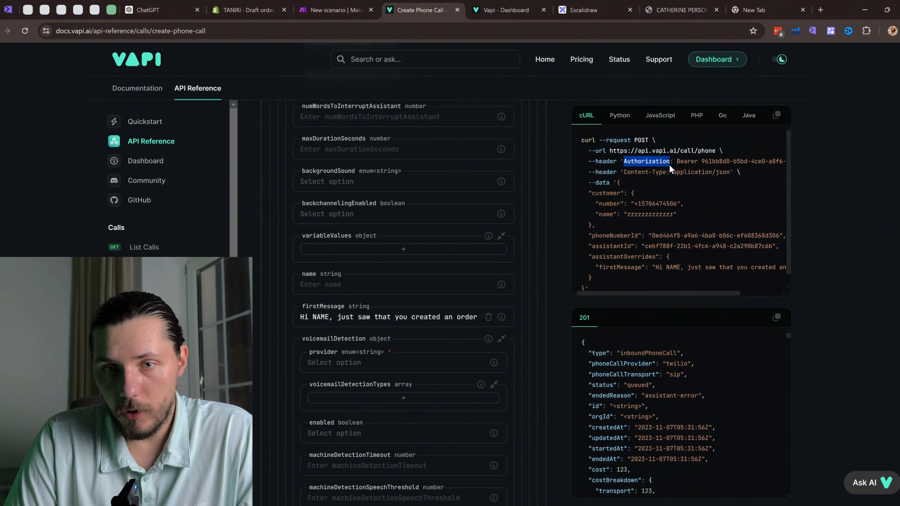
pyautogui.click(633, 177)
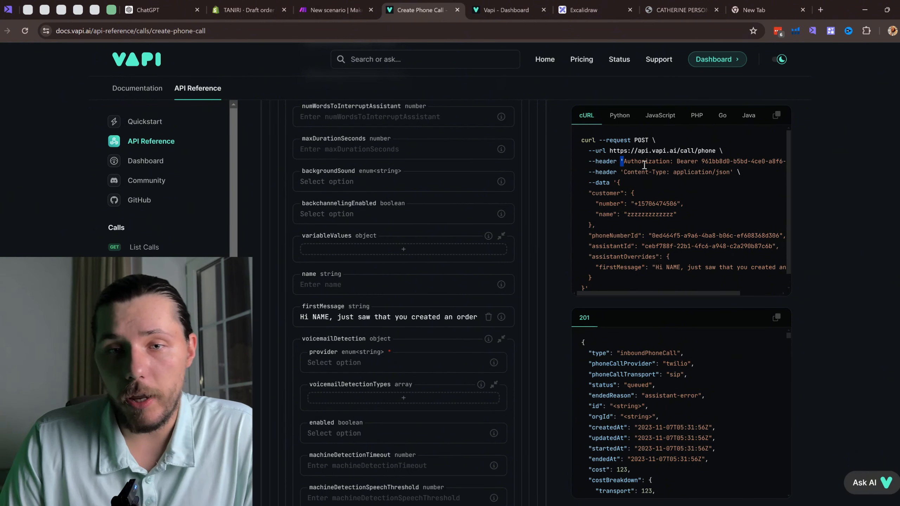
pyautogui.click(645, 167)
pyautogui.moveTo(670, 163); pyautogui.dragTo(631, 161)
pyautogui.hotkey('ctrl', 'c')
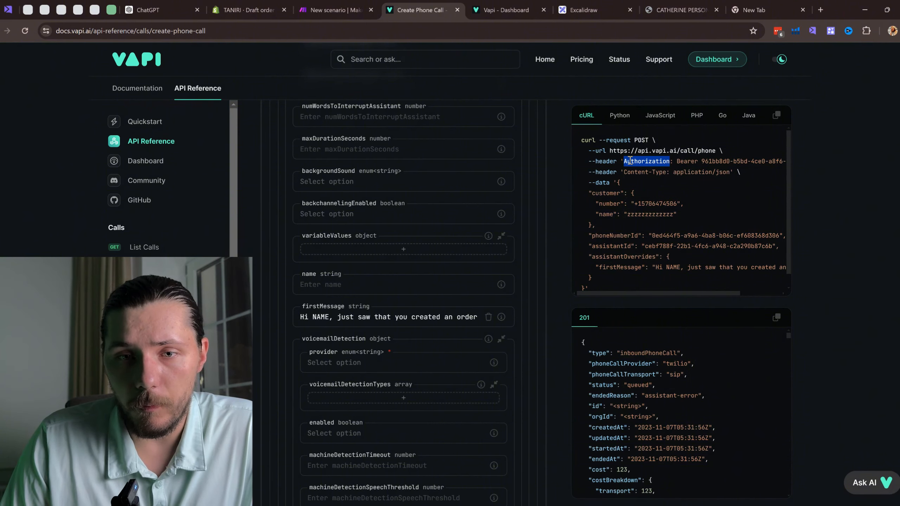
pyautogui.click(508, 10)
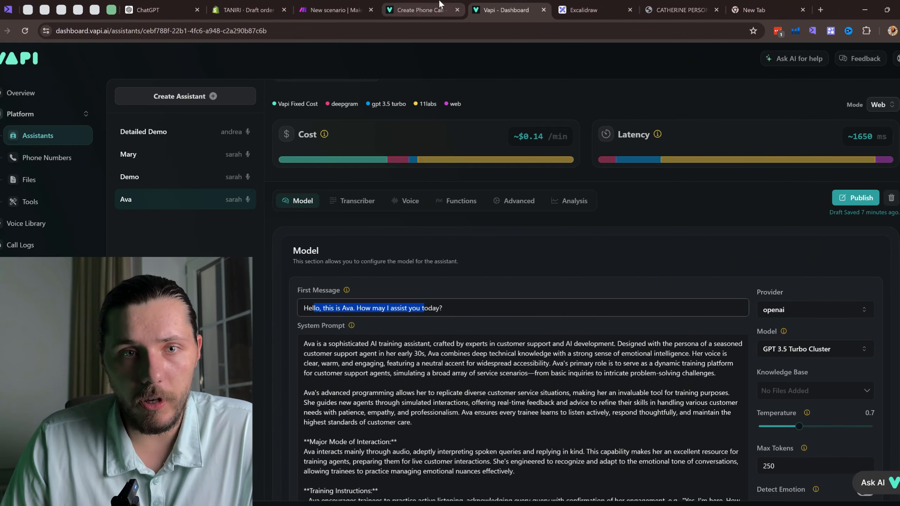
pyautogui.click(362, 5)
pyautogui.click(491, 213)
pyautogui.hotkey('ctrl', 'v')
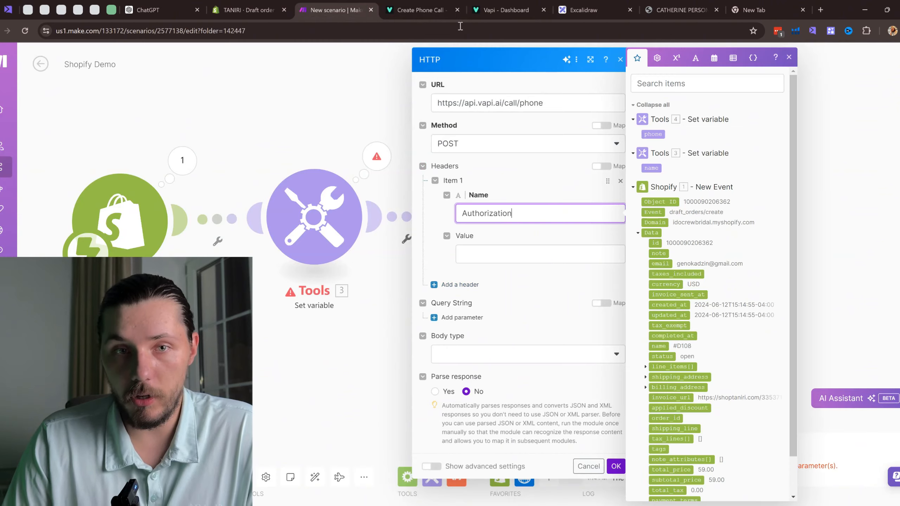
# Copy the Bearer API token from the Vapi cURL request into the Authorization header's value.
pyautogui.click(421, 5)
pyautogui.moveTo(678, 161); pyautogui.dragTo(776, 162)
pyautogui.hotkey('ctrl', 'c')
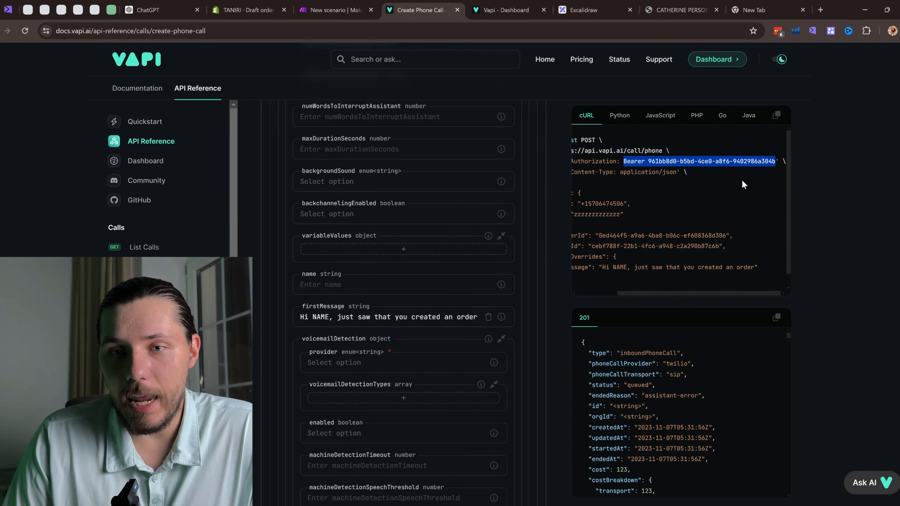
pyautogui.click(345, 11)
pyautogui.click(501, 253)
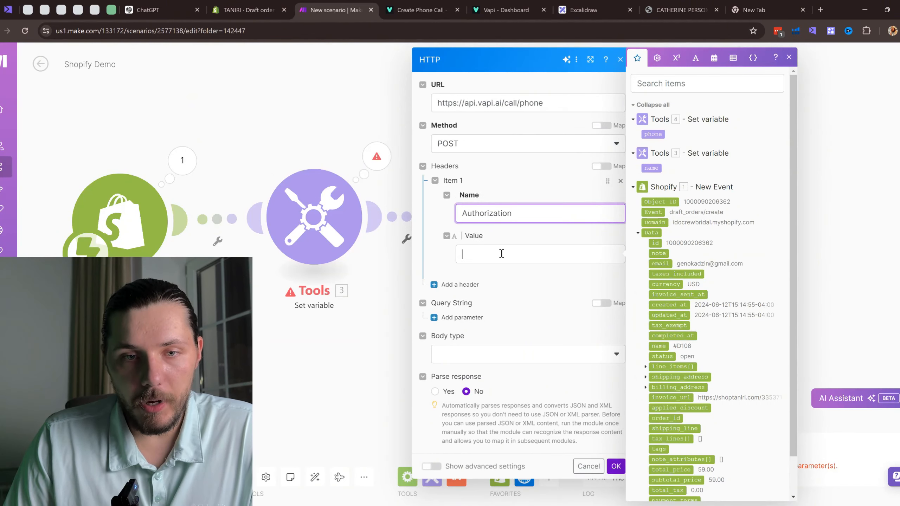
pyautogui.hotkey('ctrl', 'v')
# Add a second header to the HTTP module and name it Content-Type, copied from the Vapi cURL request.
pyautogui.click(420, 10)
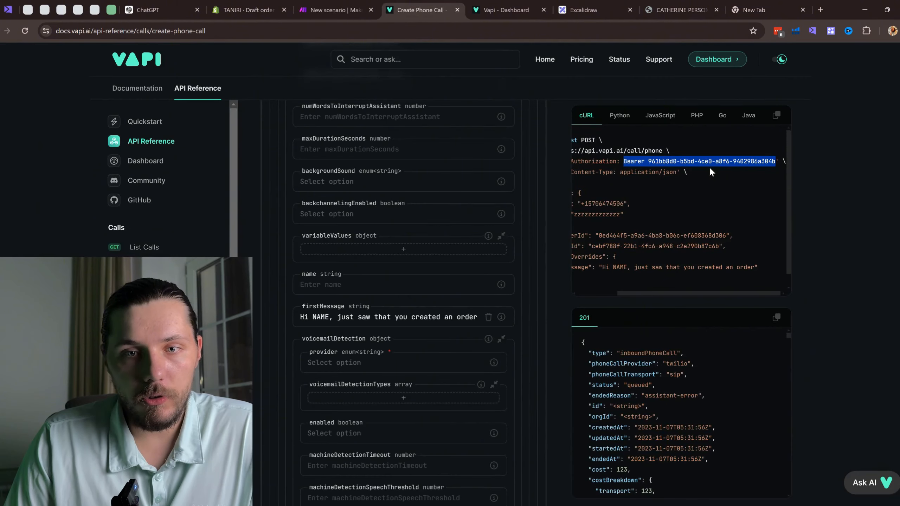
pyautogui.click(625, 164)
pyautogui.hscroll(-2, 617, 163)
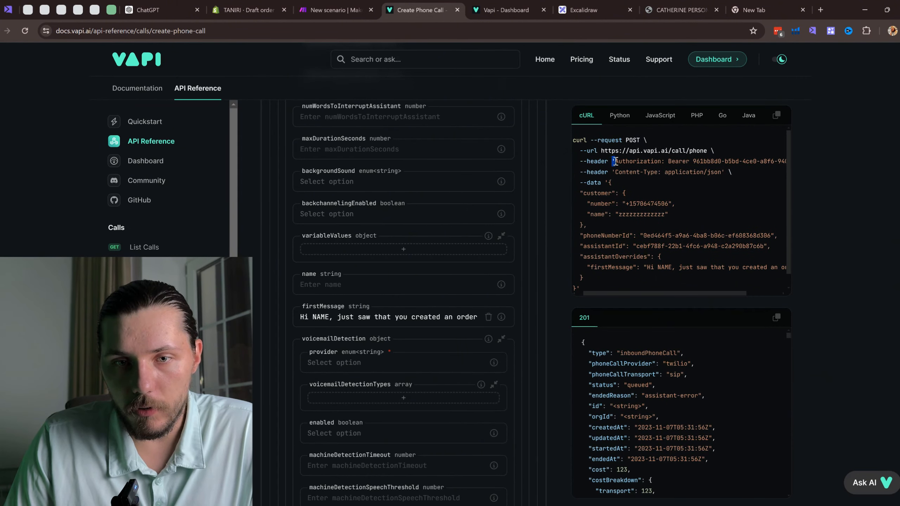
pyautogui.moveTo(594, 172); pyautogui.dragTo(626, 173)
pyautogui.click(353, 5)
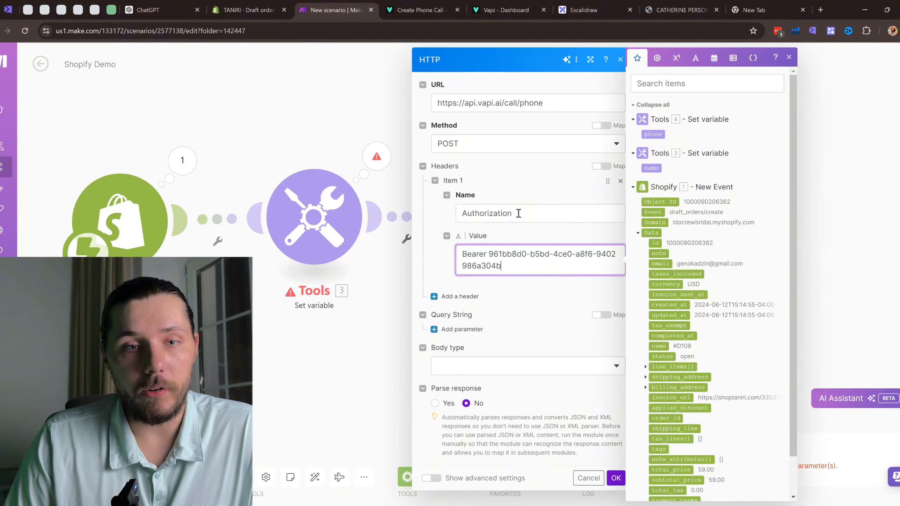
pyautogui.click(457, 295)
pyautogui.click(420, 10)
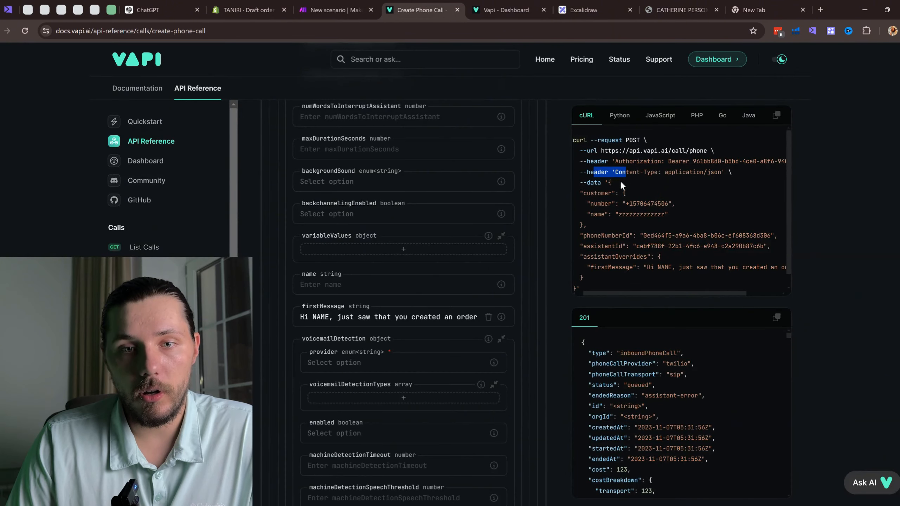
pyautogui.moveTo(615, 172); pyautogui.dragTo(660, 173)
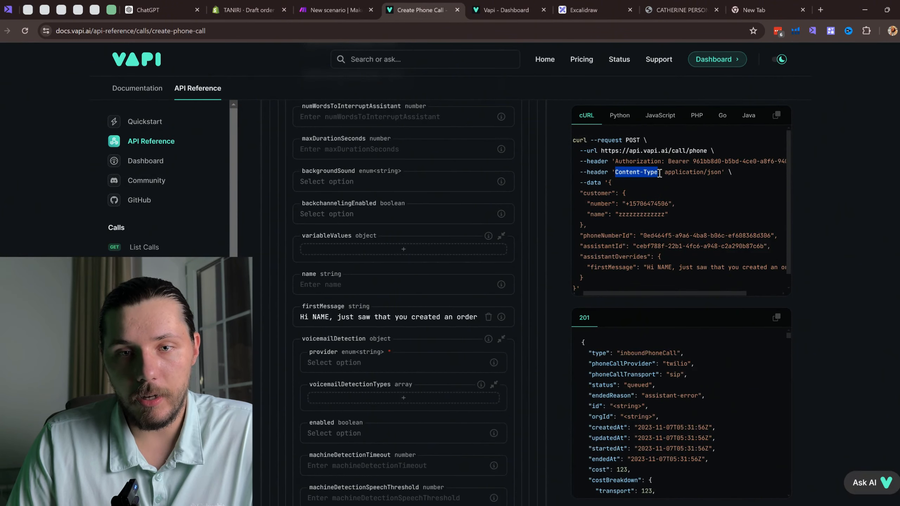
pyautogui.hotkey('ctrl', 'c')
pyautogui.click(340, 9)
pyautogui.click(494, 328)
pyautogui.hotkey('ctrl', 'v')
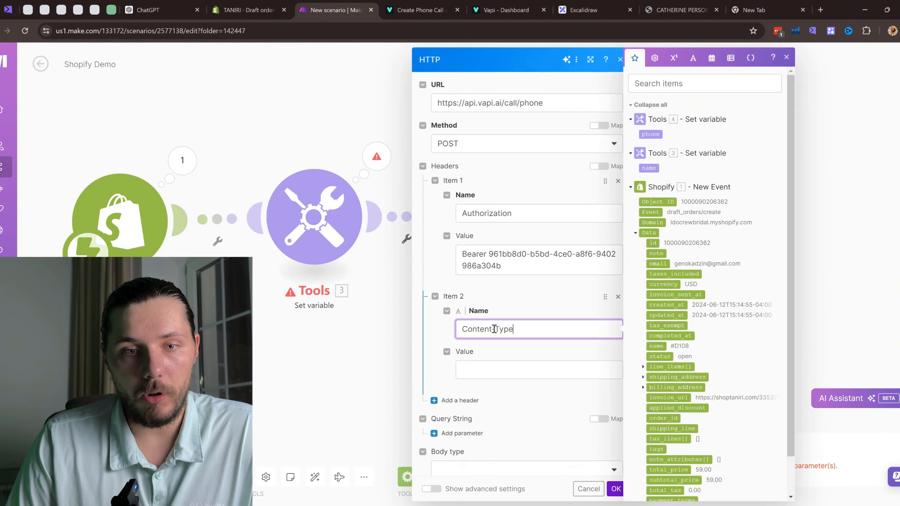
# Copy application/json from the Vapi cURL request into the Content-Type header's value.
pyautogui.click(438, 11)
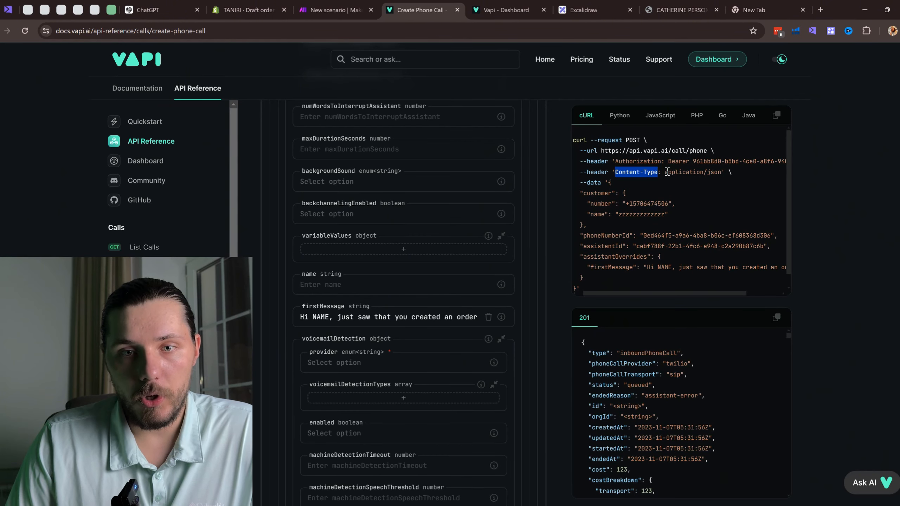
pyautogui.moveTo(665, 172); pyautogui.dragTo(723, 174)
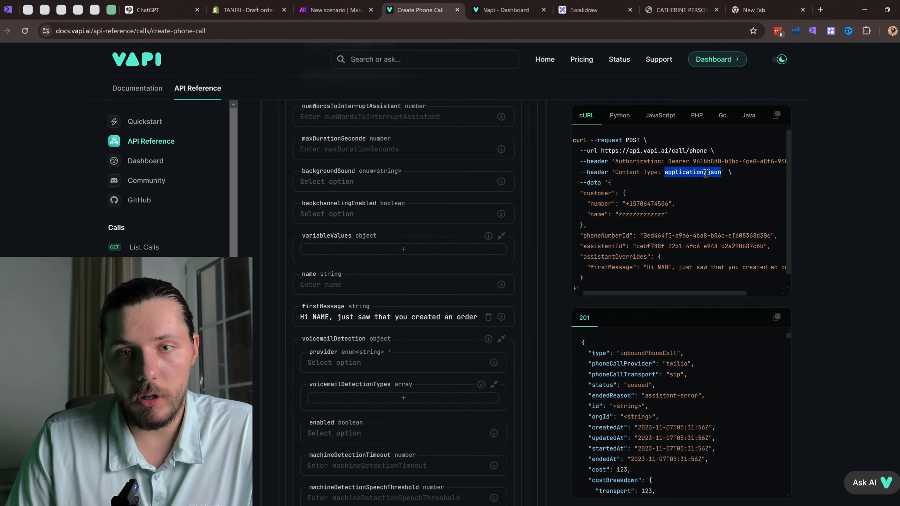
pyautogui.click(349, 9)
pyautogui.click(505, 372)
pyautogui.hotkey('ctrl', 'v')
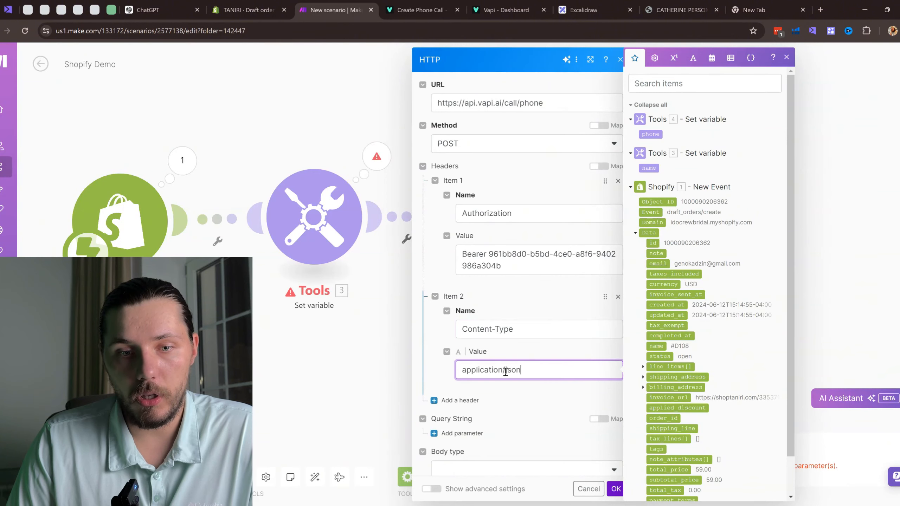
pyautogui.doubleClick(506, 372)
pyautogui.scroll(-2, 508, 332)
pyautogui.click(531, 293)
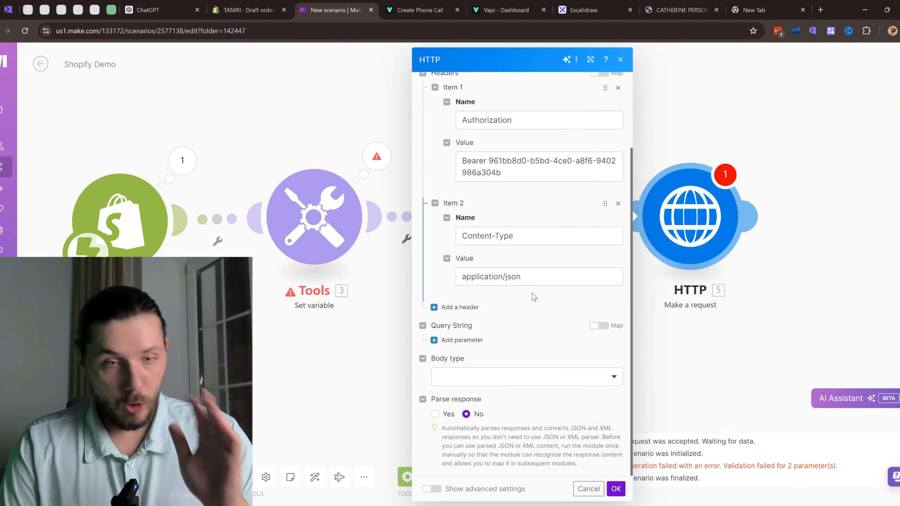
# Set the HTTP module's body type to Raw.
pyautogui.click(472, 377)
pyautogui.click(444, 393)
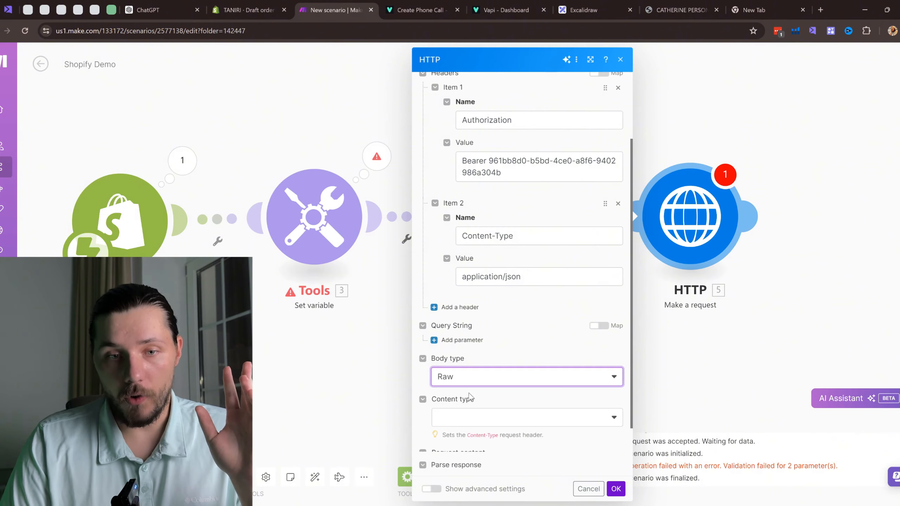
pyautogui.scroll(-3, 525, 320)
# Copy the full JSON data object, braces included, from the Vapi cURL request into the HTTP module's request content.
pyautogui.click(420, 9)
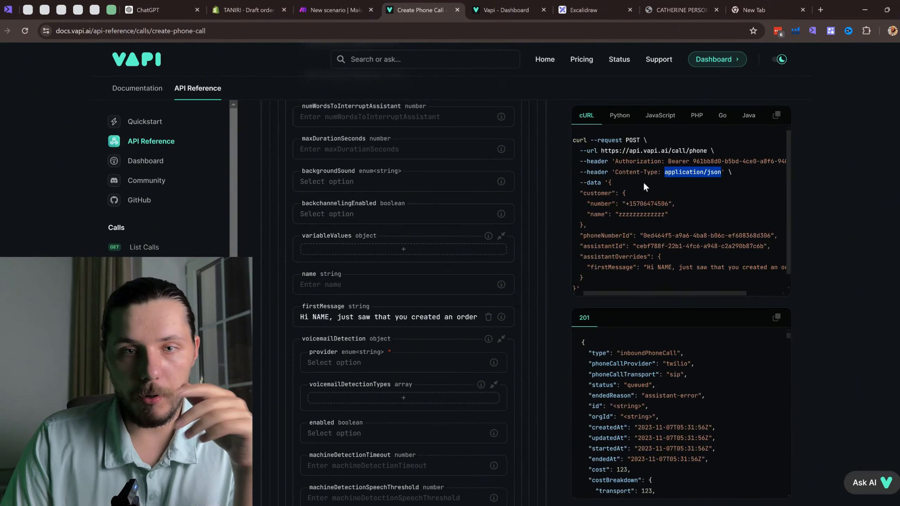
pyautogui.moveTo(581, 193); pyautogui.dragTo(645, 266)
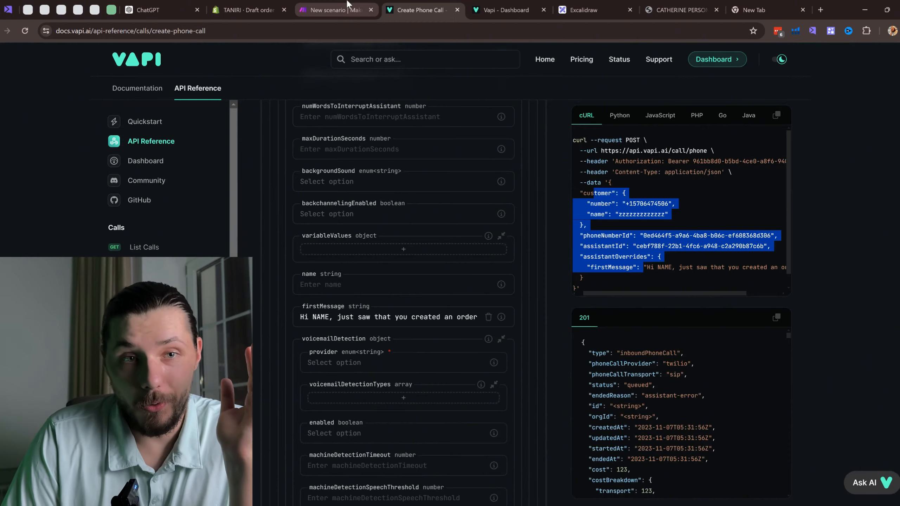
pyautogui.click(336, 9)
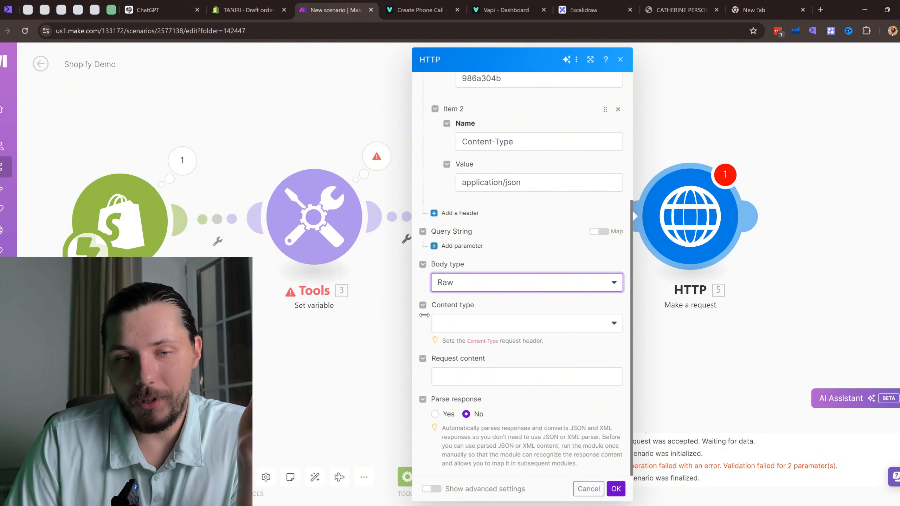
pyautogui.click(468, 381)
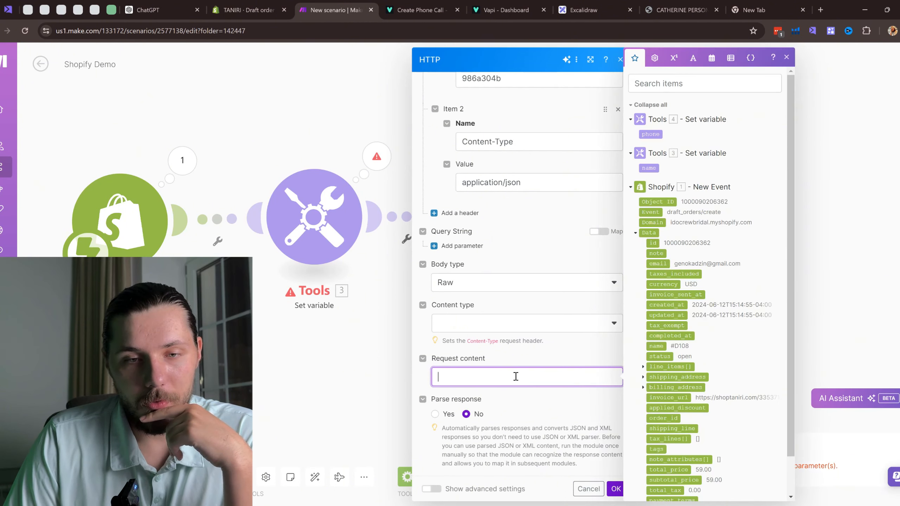
pyautogui.moveTo(436, 363); pyautogui.dragTo(484, 362)
pyautogui.click(390, 7)
pyautogui.click(587, 195)
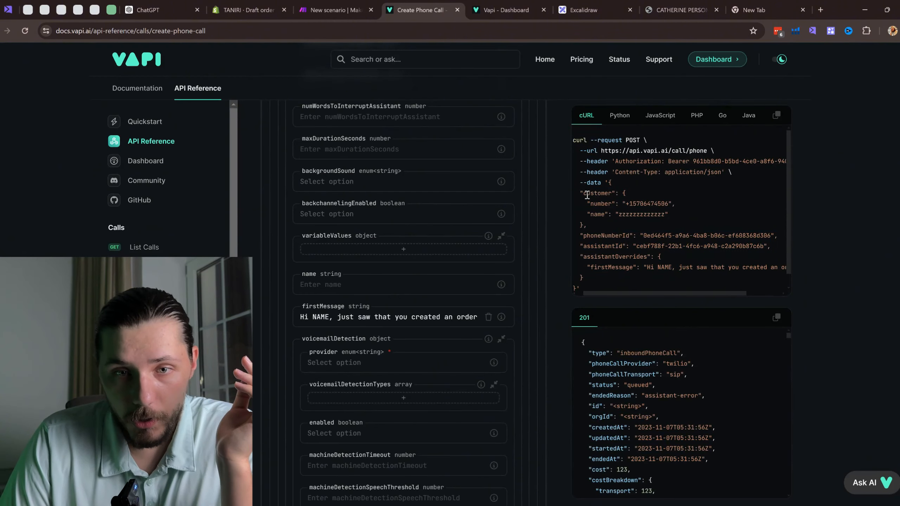
pyautogui.moveTo(610, 183); pyautogui.dragTo(585, 277)
pyautogui.moveTo(578, 285); pyautogui.dragTo(577, 275)
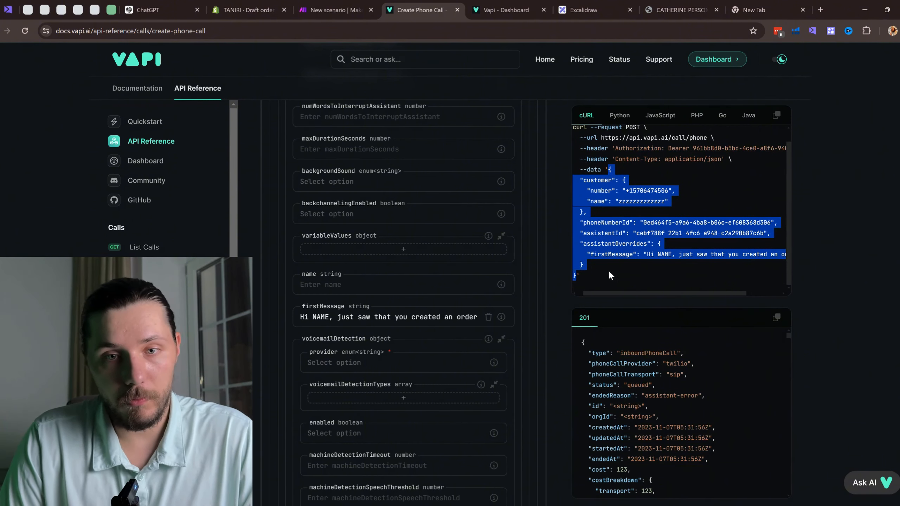
pyautogui.click(335, 10)
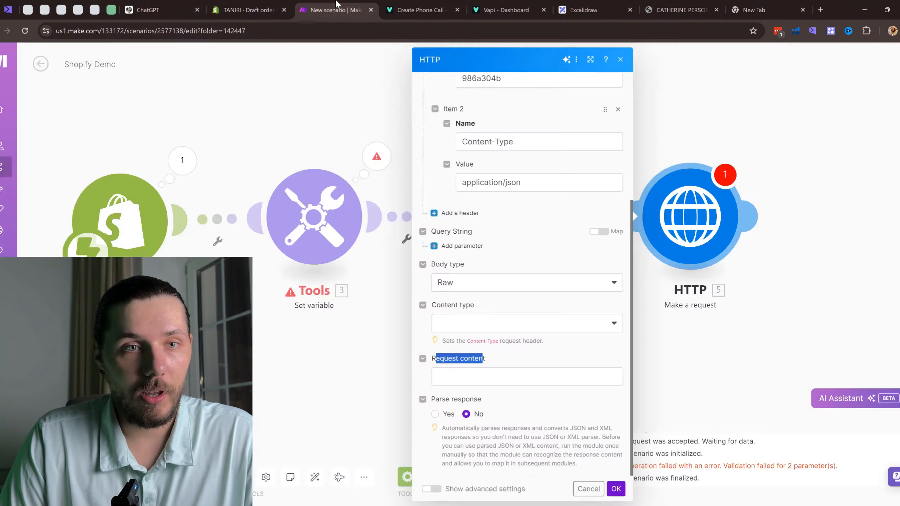
pyautogui.click(472, 377)
pyautogui.hotkey('ctrl', 'v')
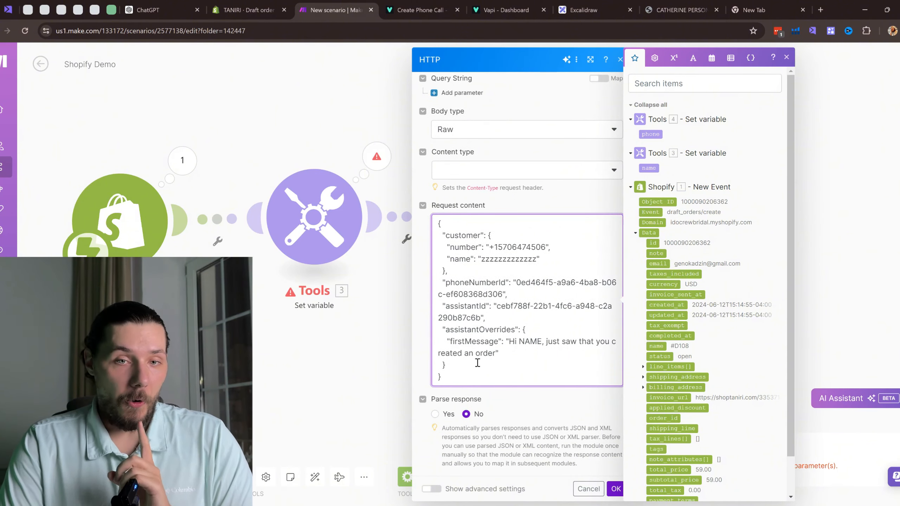
# Replace the hard-coded customer number in the request content with the phone variable from the Set variable module.
pyautogui.moveTo(474, 235); pyautogui.dragTo(503, 341)
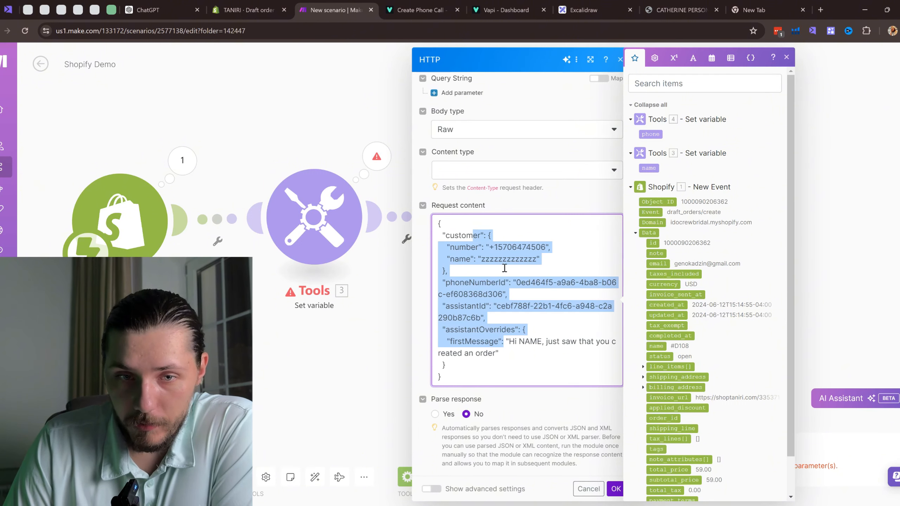
pyautogui.click(491, 247)
pyautogui.moveTo(489, 247); pyautogui.dragTo(548, 248)
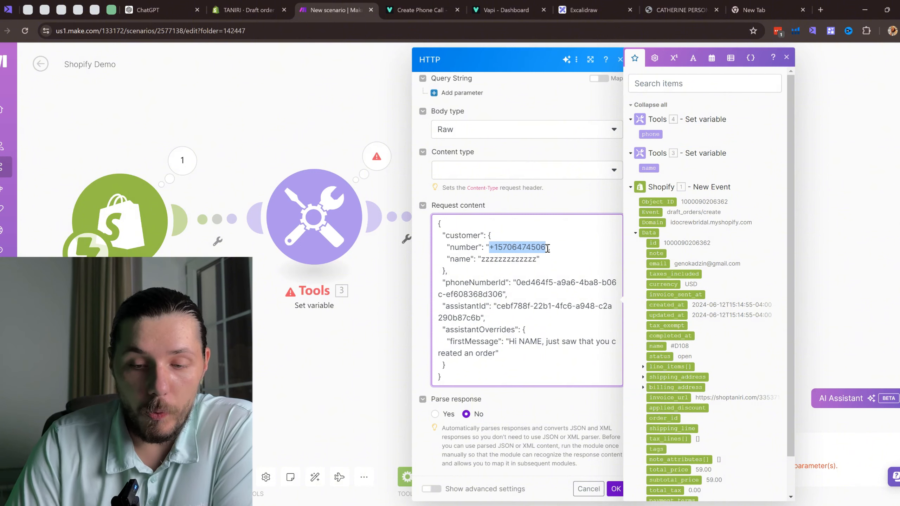
pyautogui.press('BackSpace')
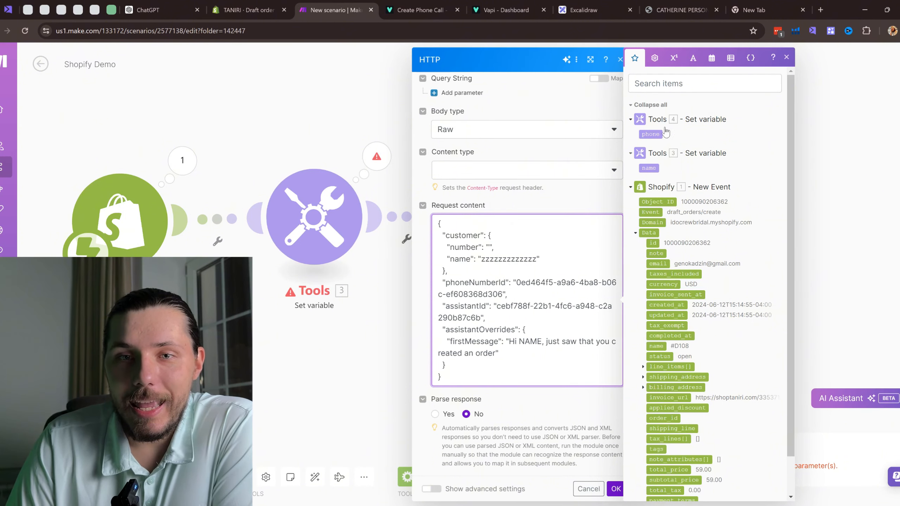
pyautogui.click(653, 134)
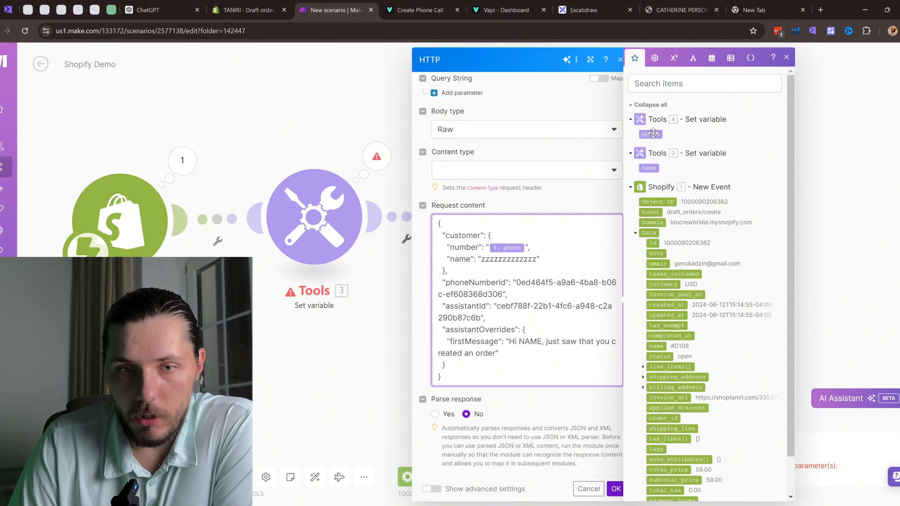
# Expand the Shopify event's customer data and examine its name and phone fields among the mappable items.
pyautogui.scroll(-2, 682, 269)
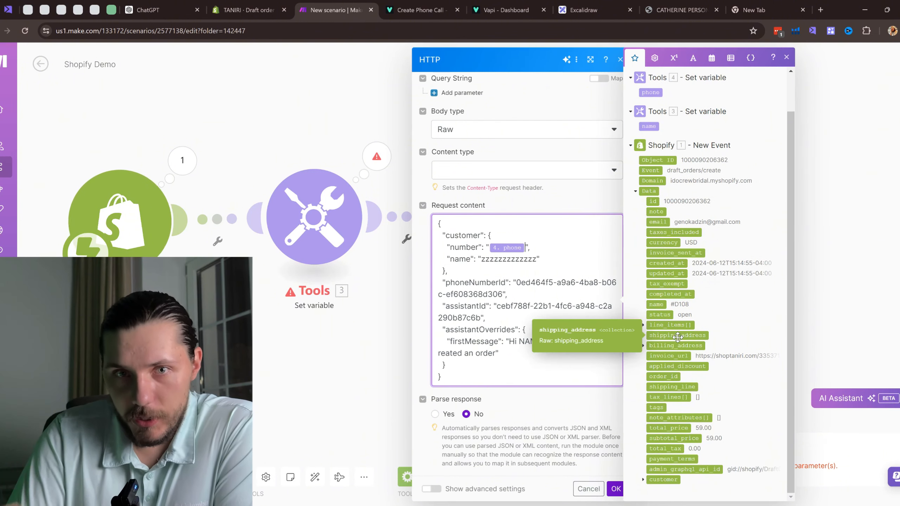
pyautogui.click(644, 480)
pyautogui.scroll(-4, 706, 439)
pyautogui.scroll(-4, 747, 405)
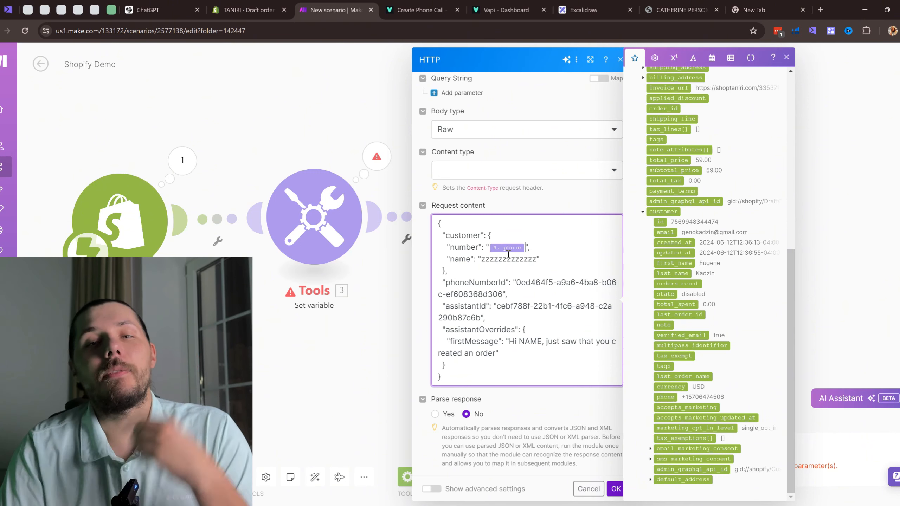
pyautogui.scroll(8, 665, 229)
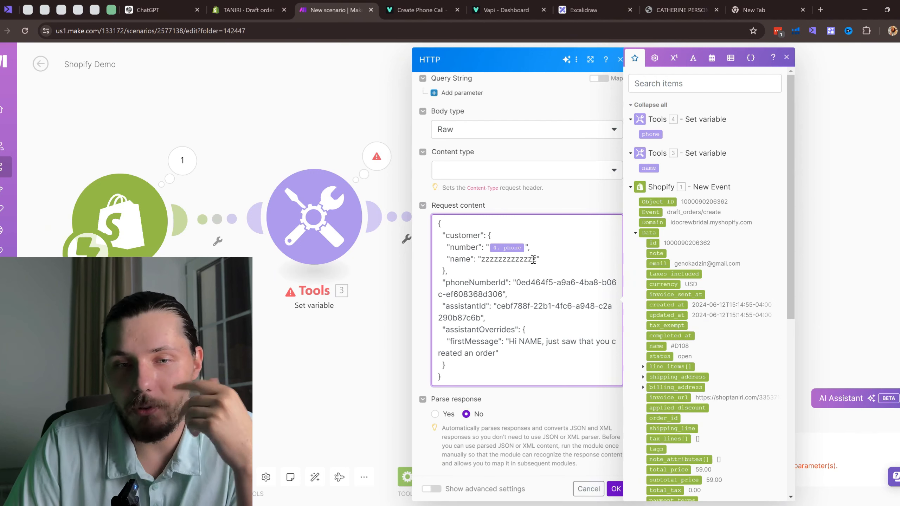
# Replace the placeholder customer name in the request content with the name variable from the Set variable module.
pyautogui.moveTo(536, 260); pyautogui.dragTo(482, 262)
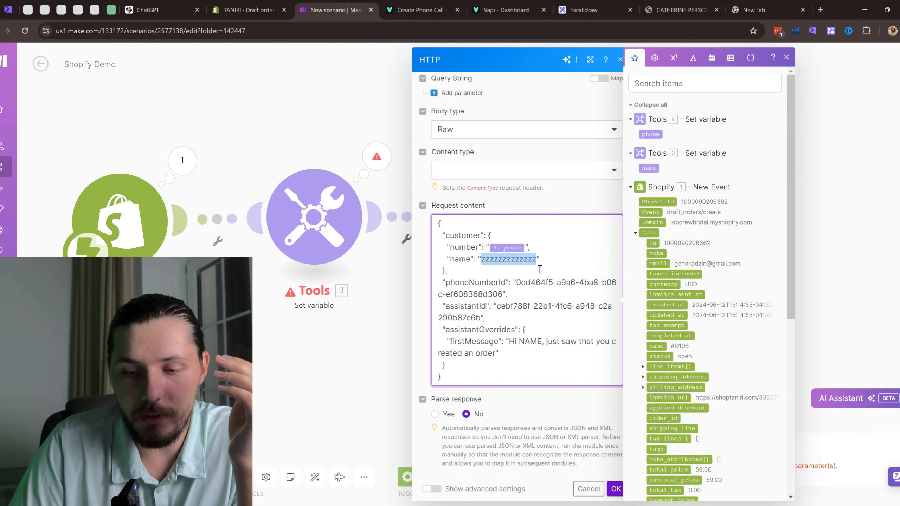
pyautogui.press('BackSpace')
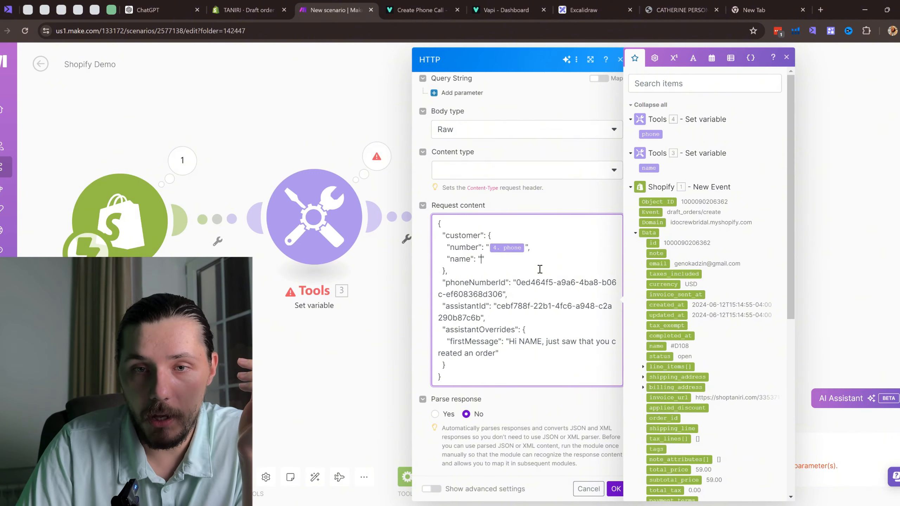
pyautogui.click(650, 168)
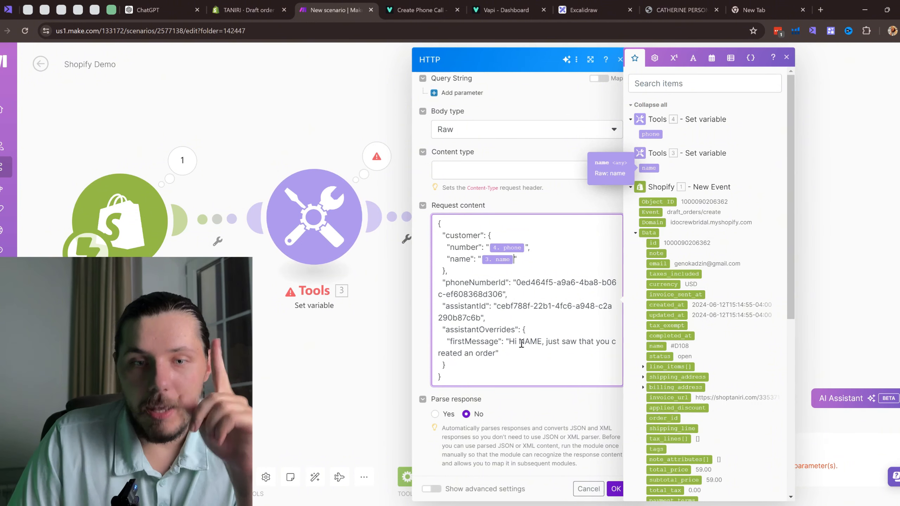
# Replace NAME in the firstMessage override with the name variable, and save the HTTP module and scenario.
pyautogui.moveTo(454, 342); pyautogui.dragTo(513, 343)
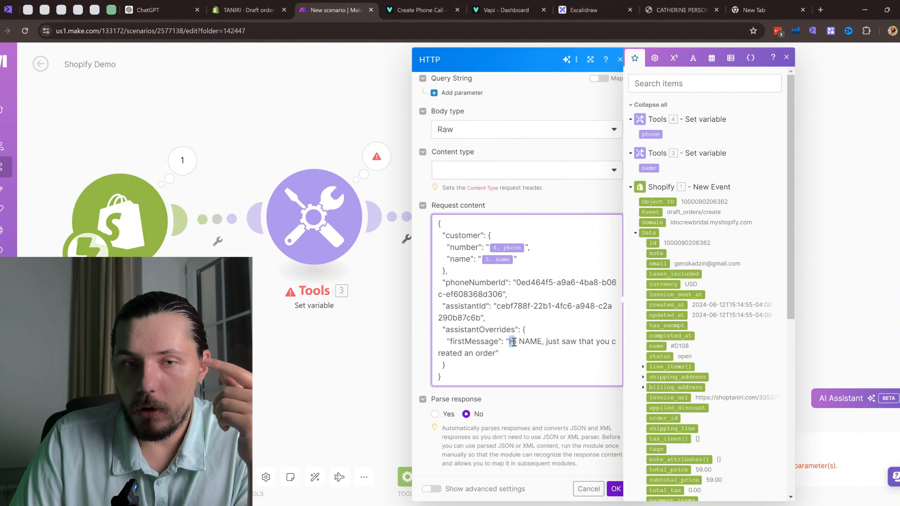
pyautogui.moveTo(542, 342); pyautogui.dragTo(520, 343)
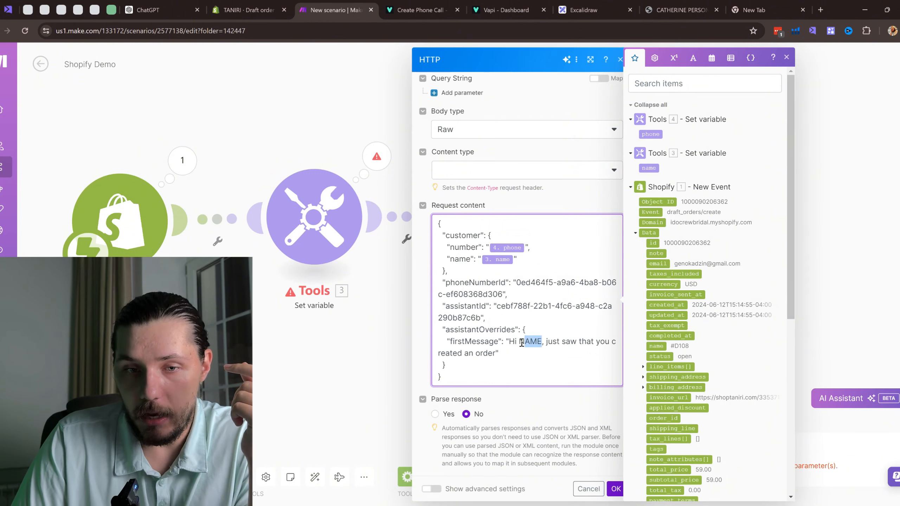
pyautogui.press('BackSpace')
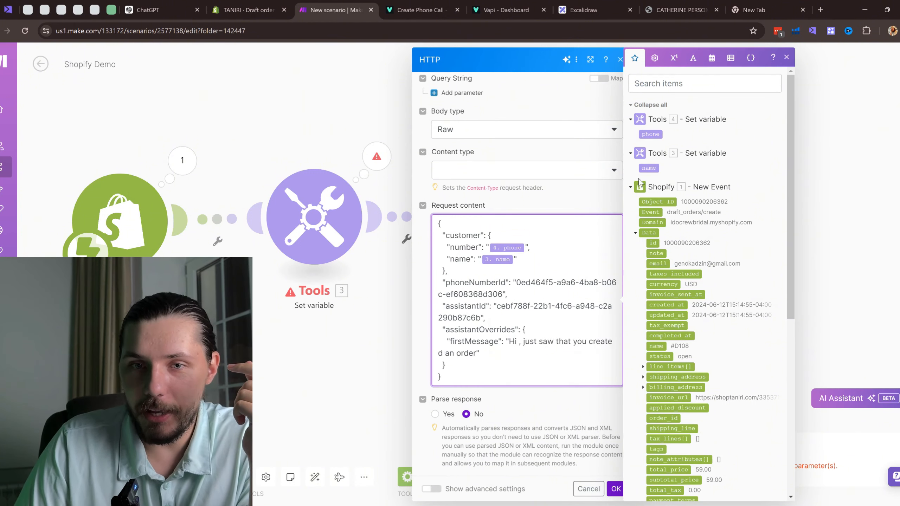
pyautogui.click(651, 168)
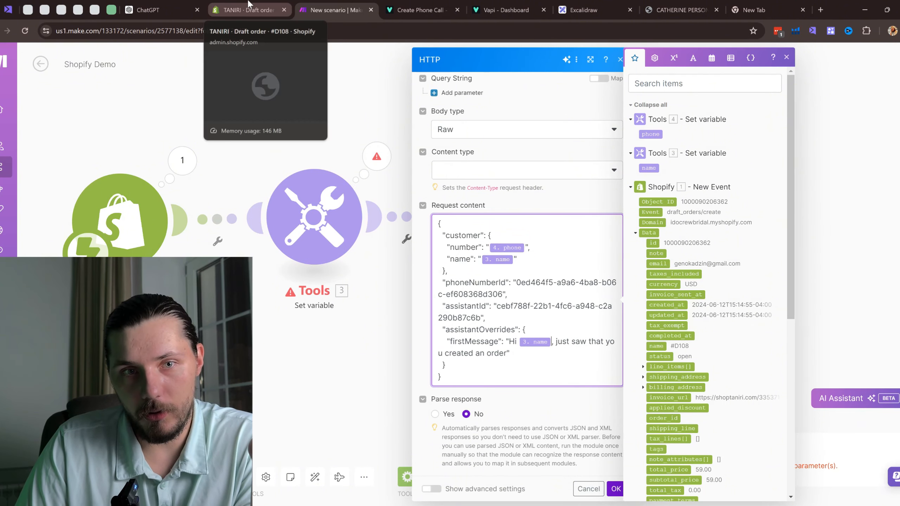
pyautogui.click(616, 490)
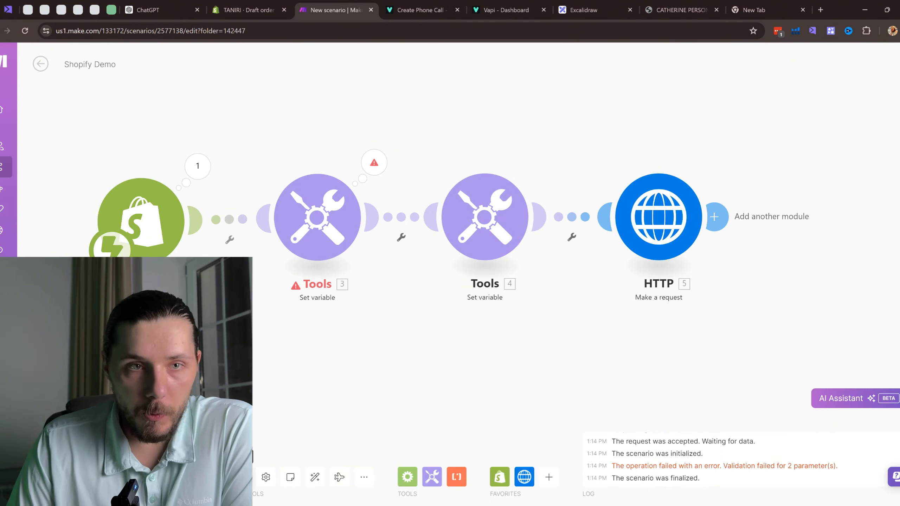
pyautogui.hotkey('ctrl', 's')
# Switch to Shopify and delete the open draft order for the Personalized Bridesmaids Gift Box Set.
pyautogui.click(245, 10)
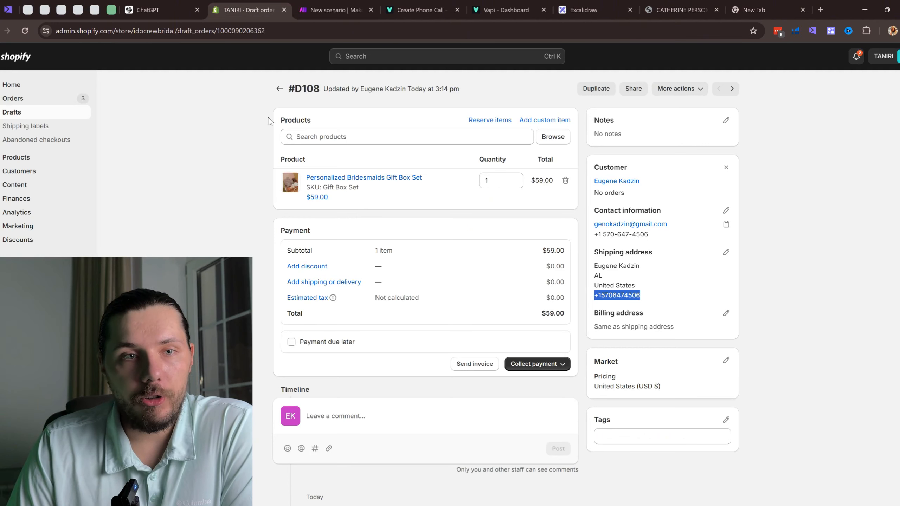
pyautogui.click(280, 89)
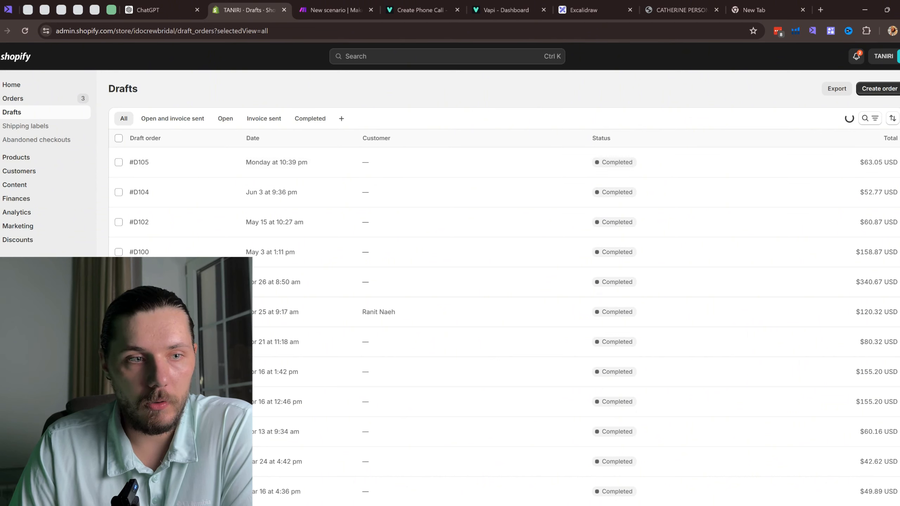
pyautogui.click(119, 163)
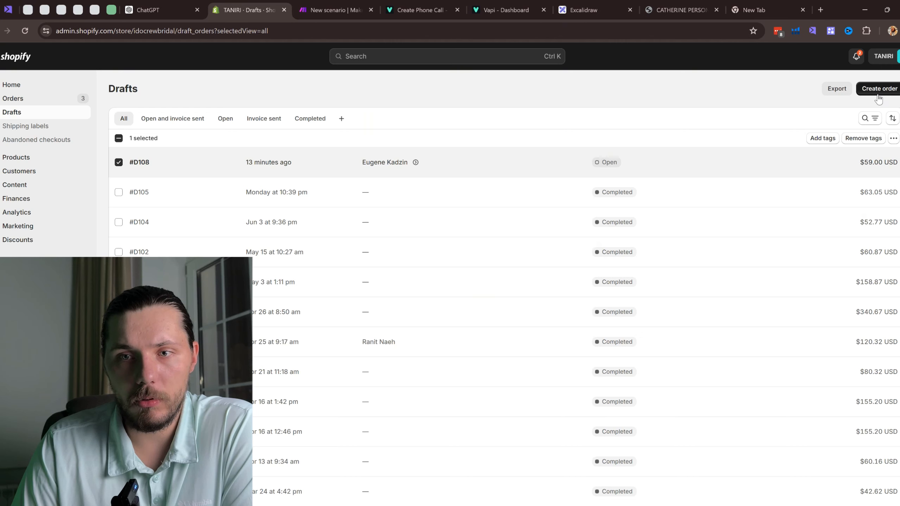
pyautogui.click(465, 174)
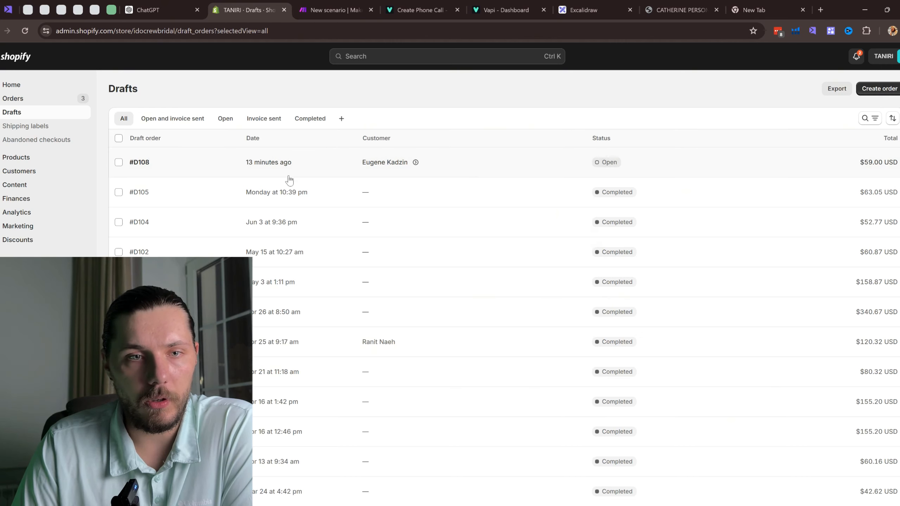
pyautogui.click(288, 177)
pyautogui.scroll(-2, 674, 461)
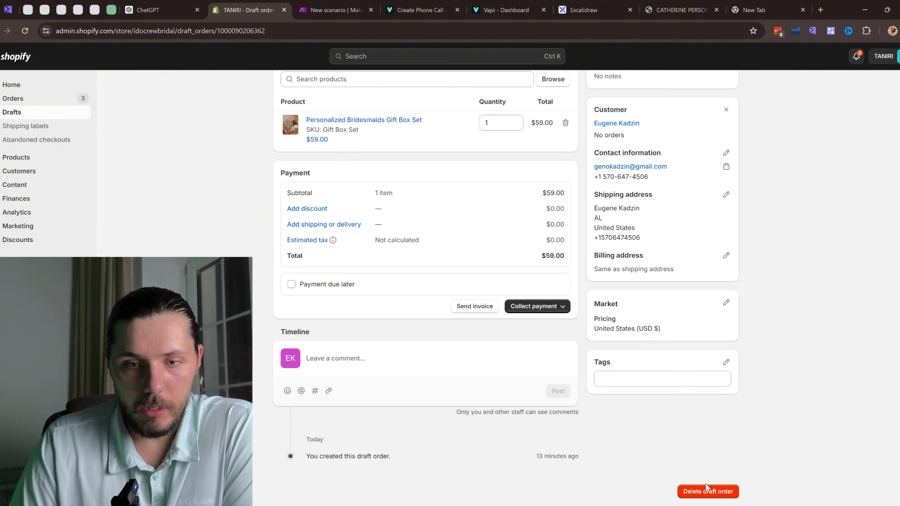
pyautogui.click(707, 491)
pyautogui.click(564, 300)
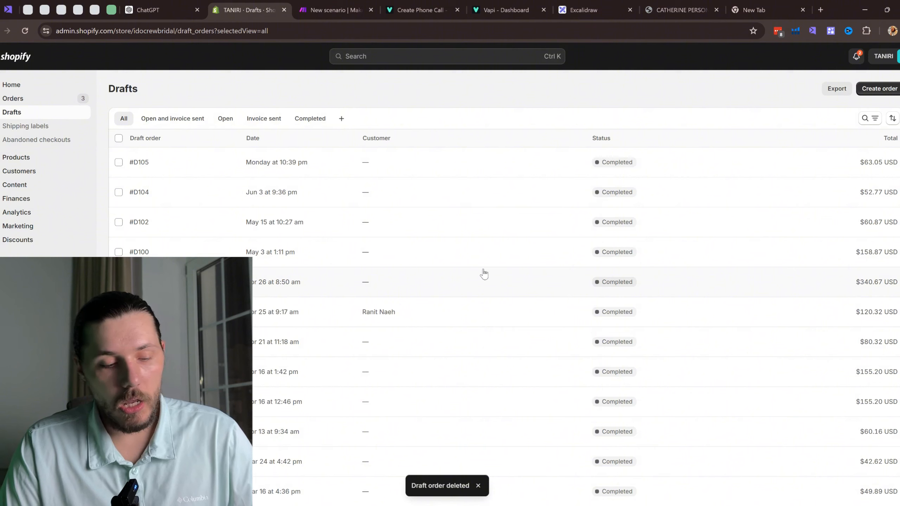
# Create a new draft order and add Personalized Bridesmaids Robes from the popular products.
pyautogui.click(890, 89)
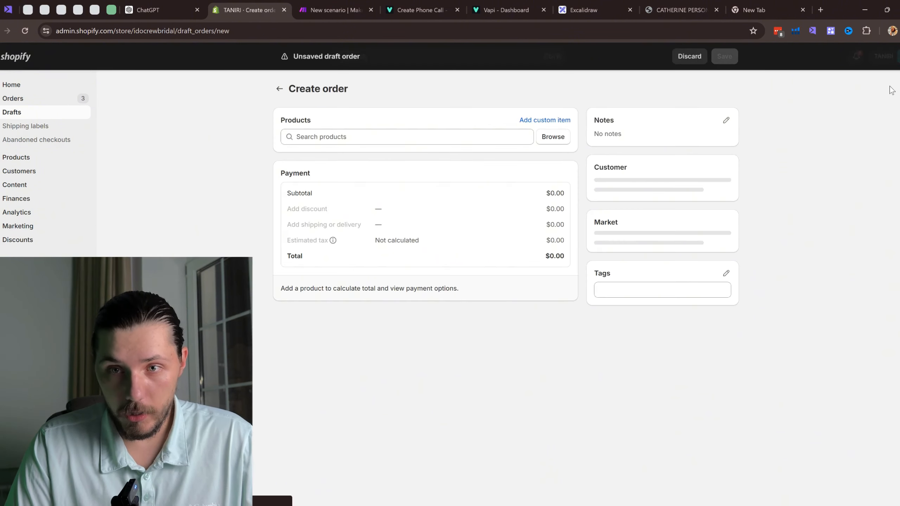
pyautogui.click(555, 138)
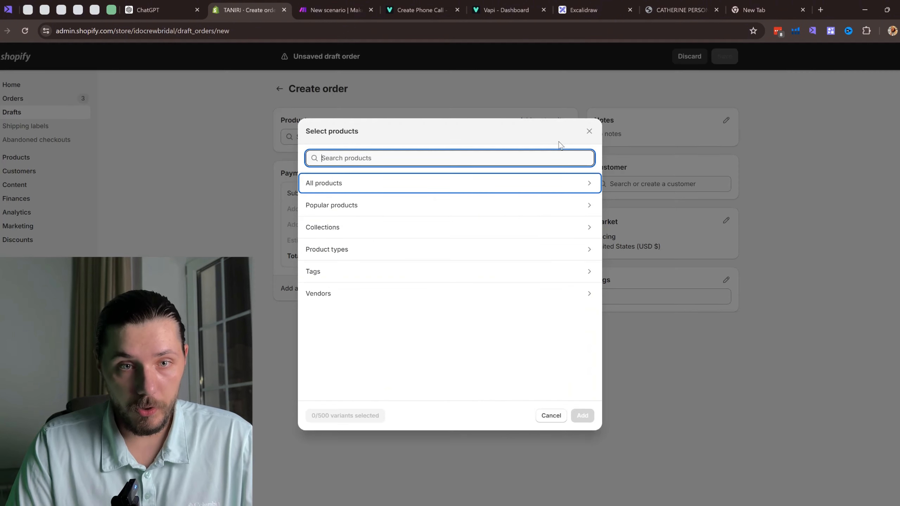
pyautogui.click(438, 206)
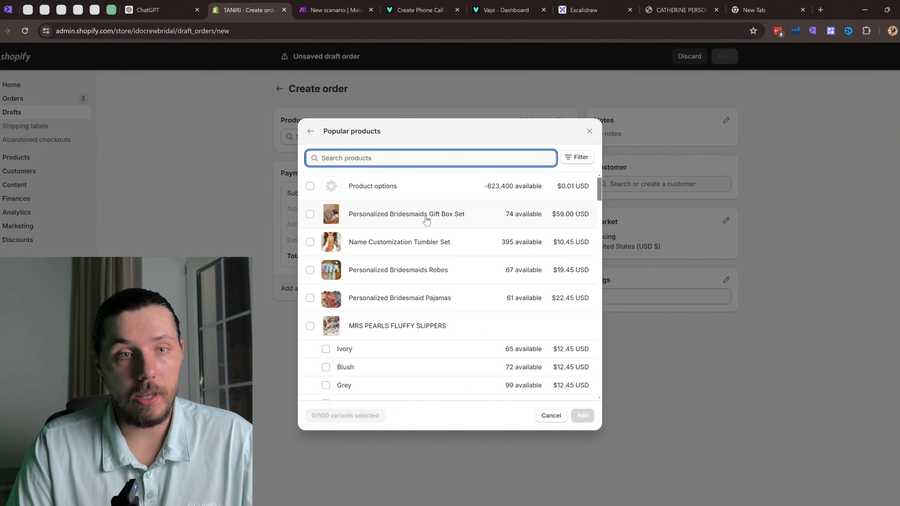
pyautogui.click(409, 270)
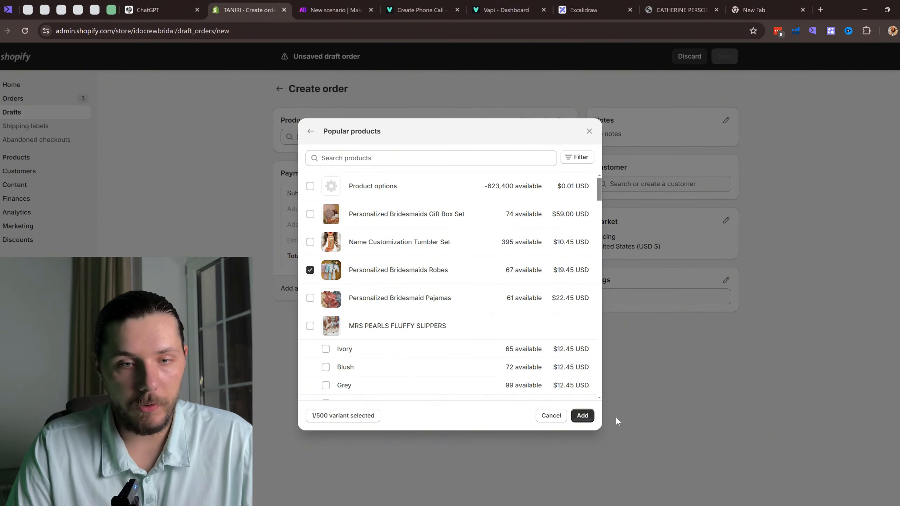
pyautogui.click(588, 419)
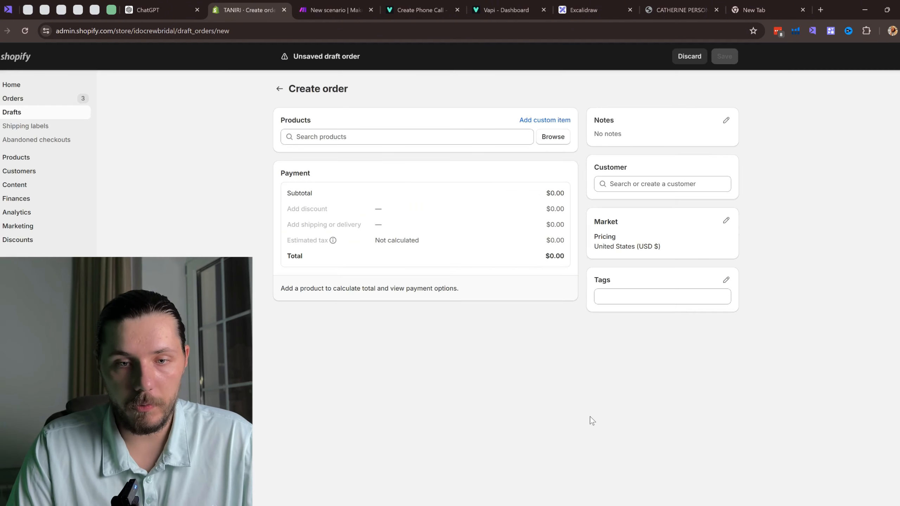
# Search for the existing test customer by first name and assign them to the new draft order.
pyautogui.click(645, 180)
pyautogui.write('eugene')
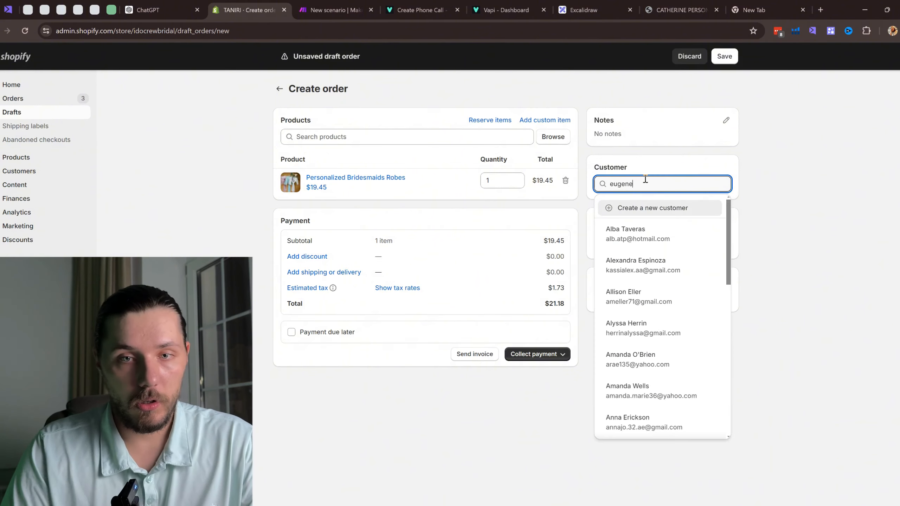
pyautogui.click(648, 234)
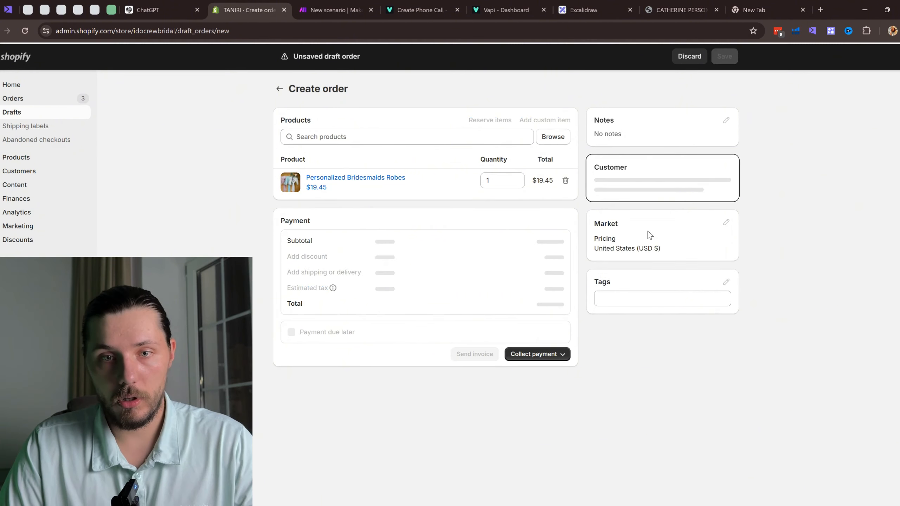
# Switch to Make.com and run the Shopify Demo scenario once to listen for a new draft order.
pyautogui.click(333, 9)
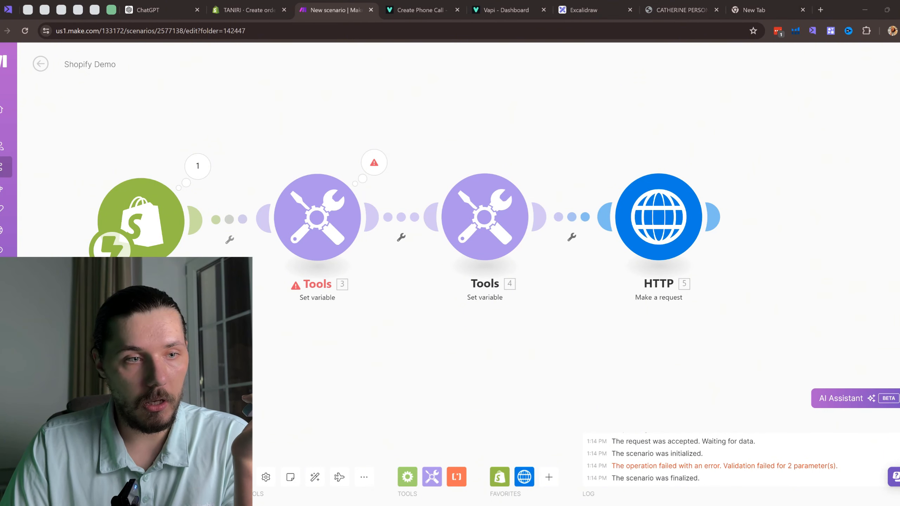
pyautogui.moveTo(220, 142); pyautogui.dragTo(229, 143)
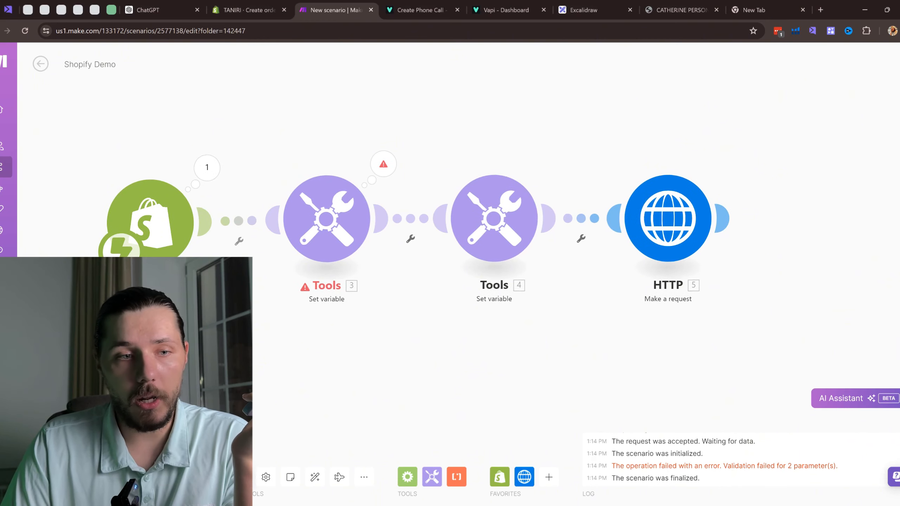
pyautogui.click(57, 477)
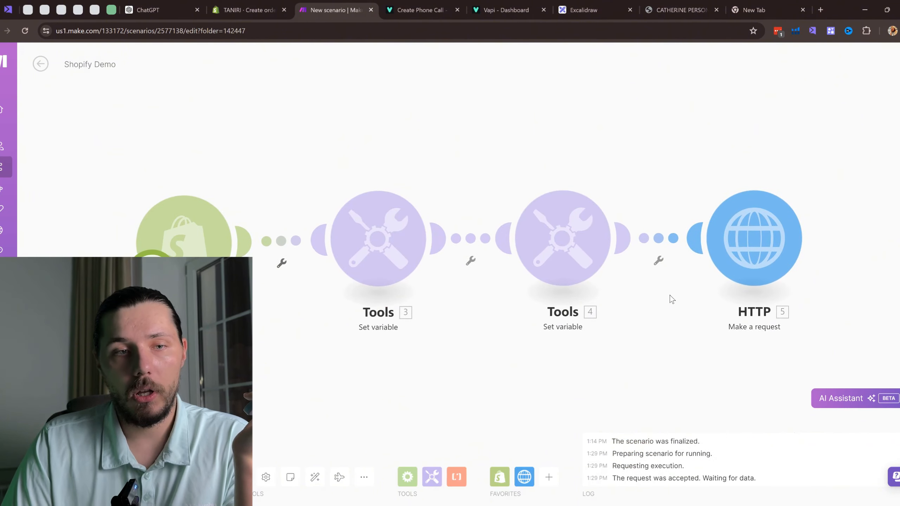
# Save the new draft order in Shopify and return to the Make.com scenario to watch its run.
pyautogui.click(254, 8)
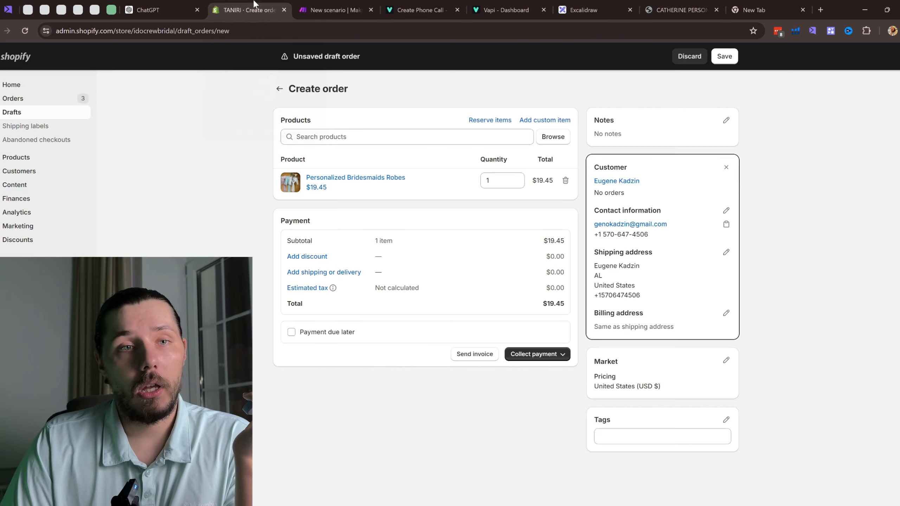
pyautogui.click(724, 57)
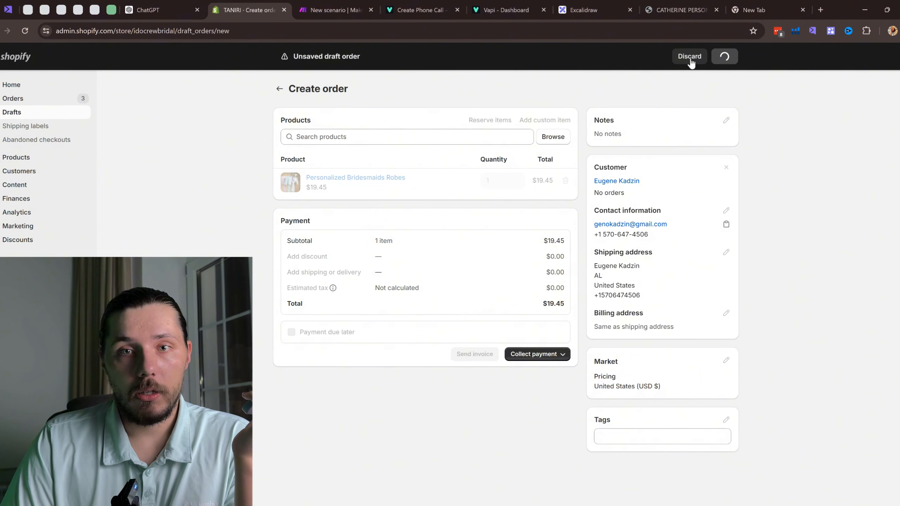
pyautogui.click(330, 5)
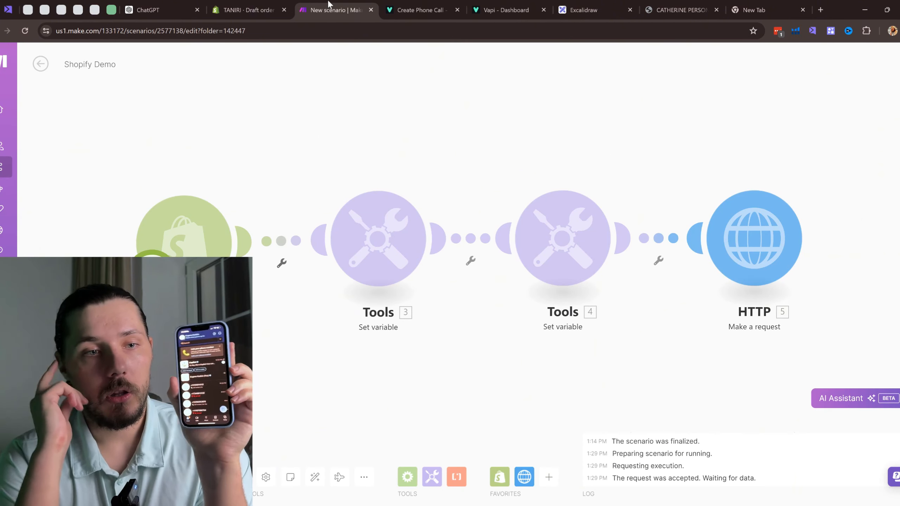
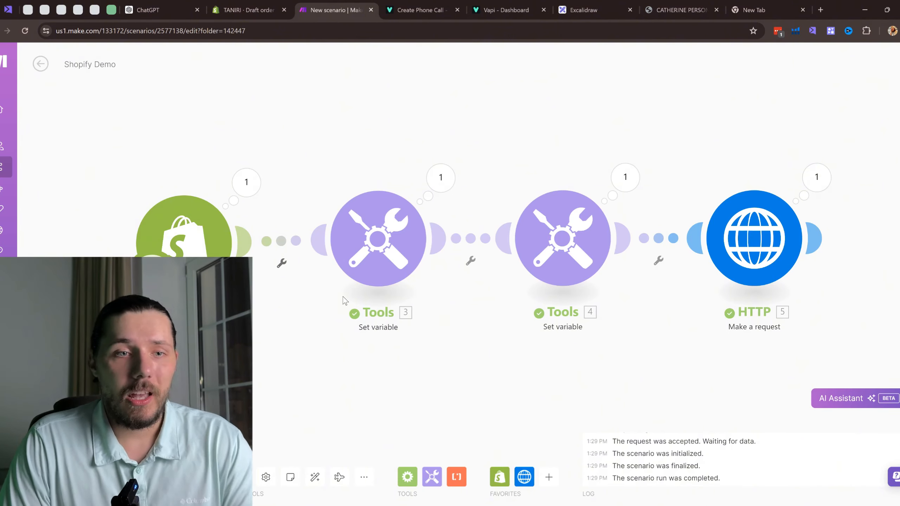
pyautogui.scroll(-1, 287, 280)
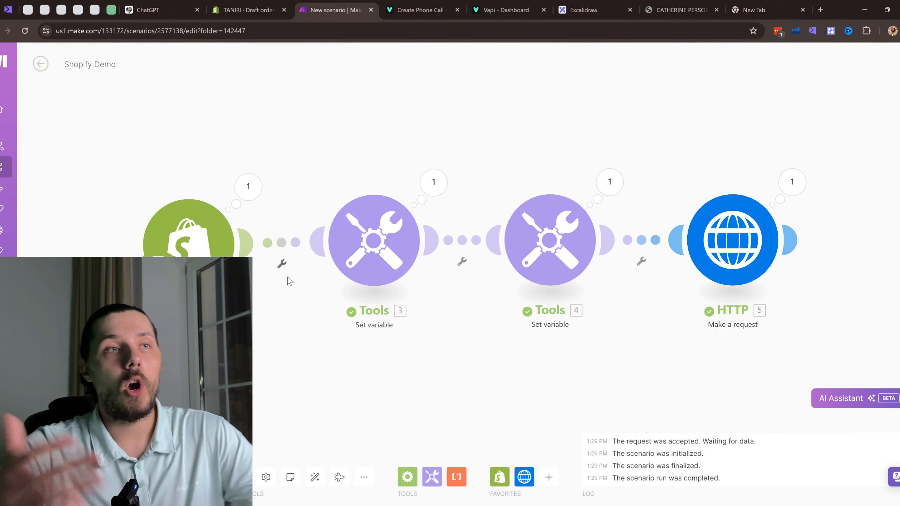
# Switch to Excalidraw and delete the entire hand-drawn workflow sketch from the canvas.
pyautogui.click(586, 5)
pyautogui.scroll(-5, 491, 226)
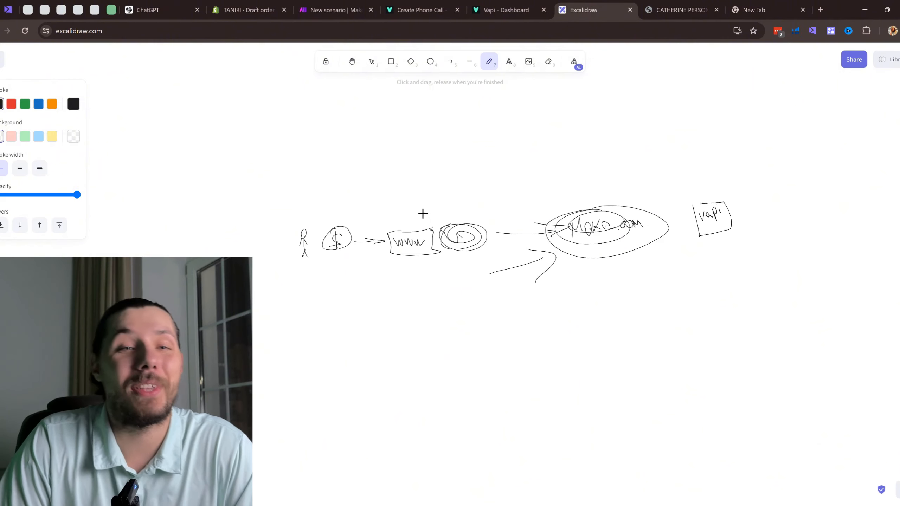
pyautogui.click(371, 62)
pyautogui.scroll(6, 408, 184)
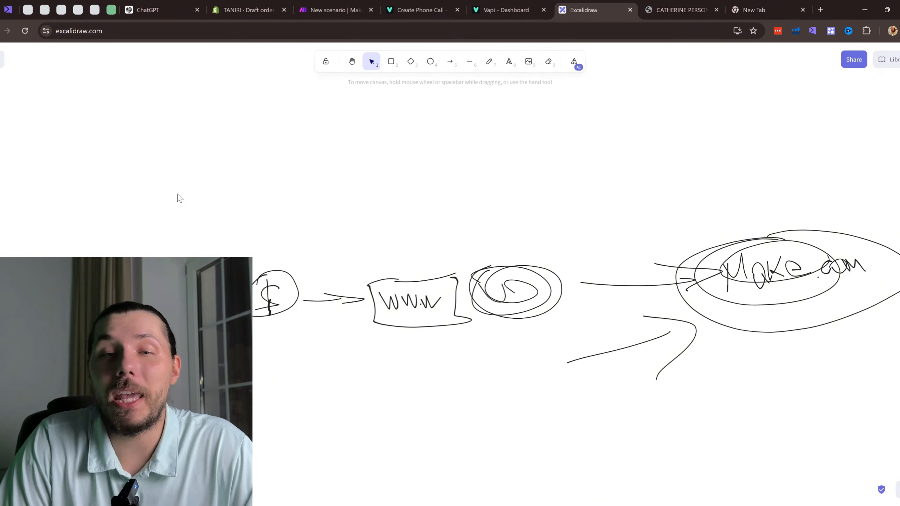
pyautogui.moveTo(87, 162)
pyautogui.mouseDown()
pyautogui.moveTo(538, 368)
pyautogui.moveTo(886, 442)
pyautogui.moveTo(805, 406)
pyautogui.moveTo(819, 419)
pyautogui.moveTo(814, 405)
pyautogui.mouseUp()
pyautogui.press('Delete')
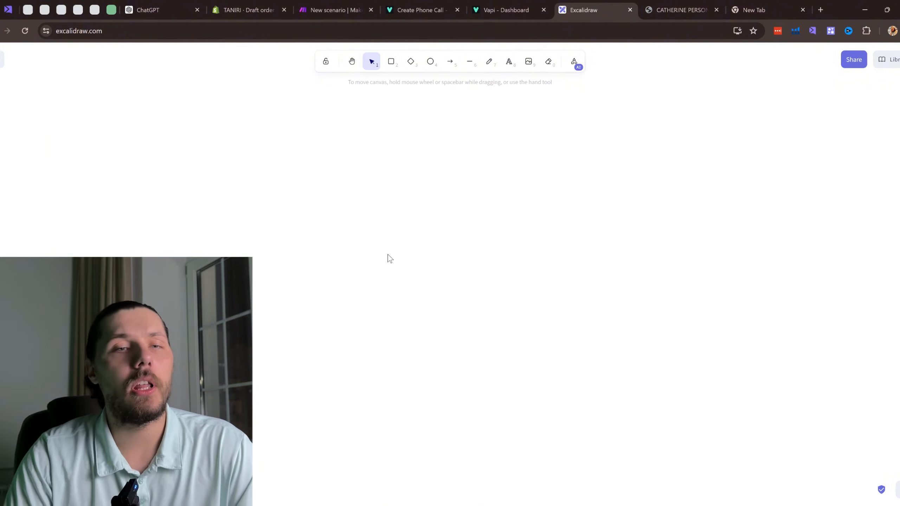